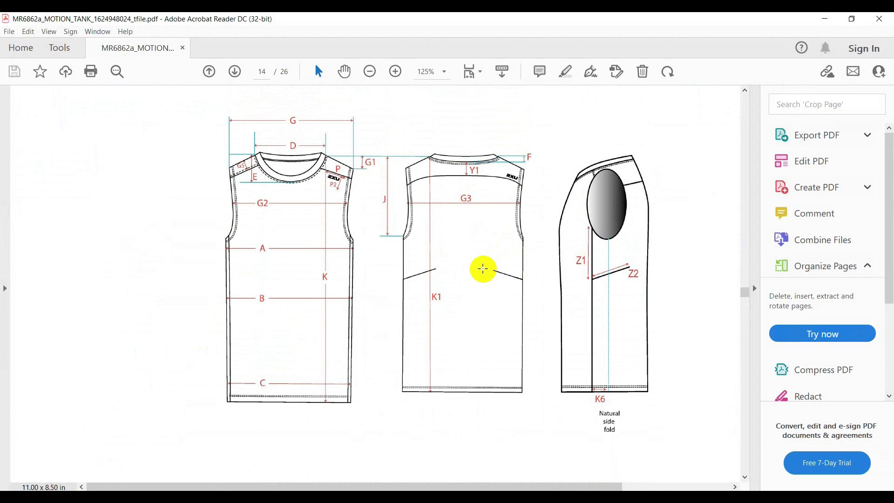
Look up the neck width seam to seam measurement in the tech pack's size table and return to Modaris.
{"action": "scroll", "coordinate": [258, 280], "scroll_direction": "down", "scroll_amount": 10}
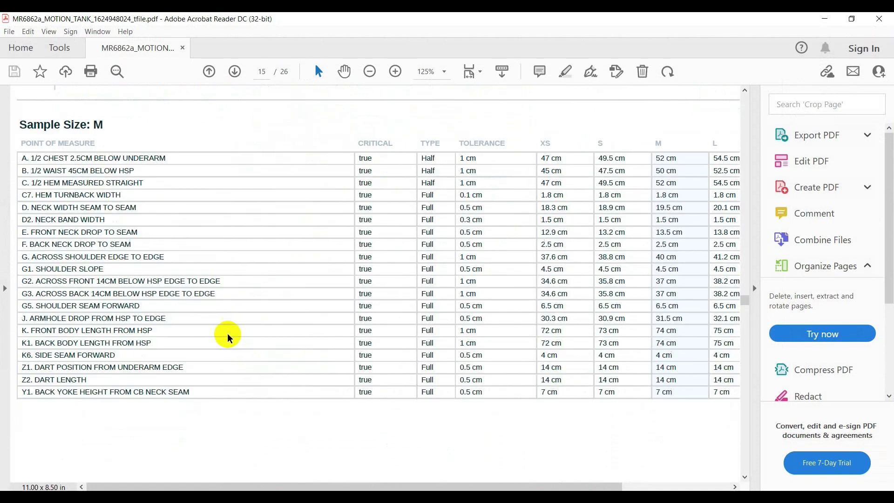
{"action": "scroll", "coordinate": [228, 333], "scroll_direction": "up", "scroll_amount": 1}
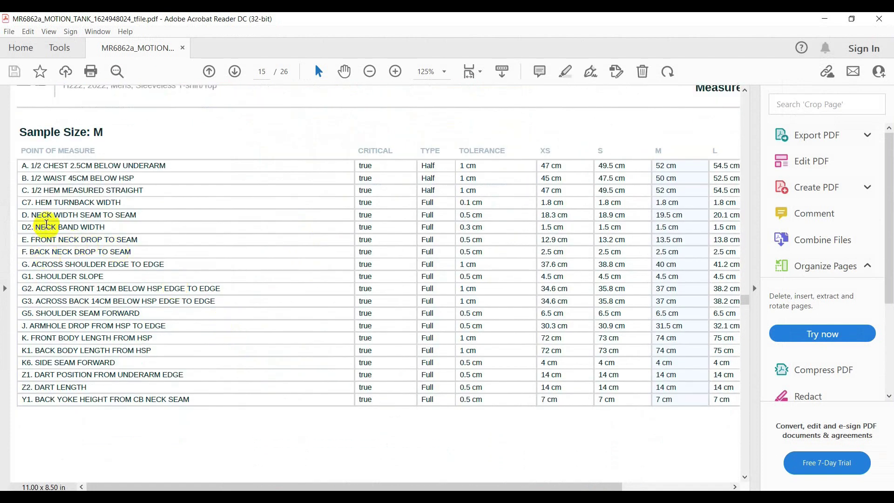
{"action": "left_click", "coordinate": [824, 19]}
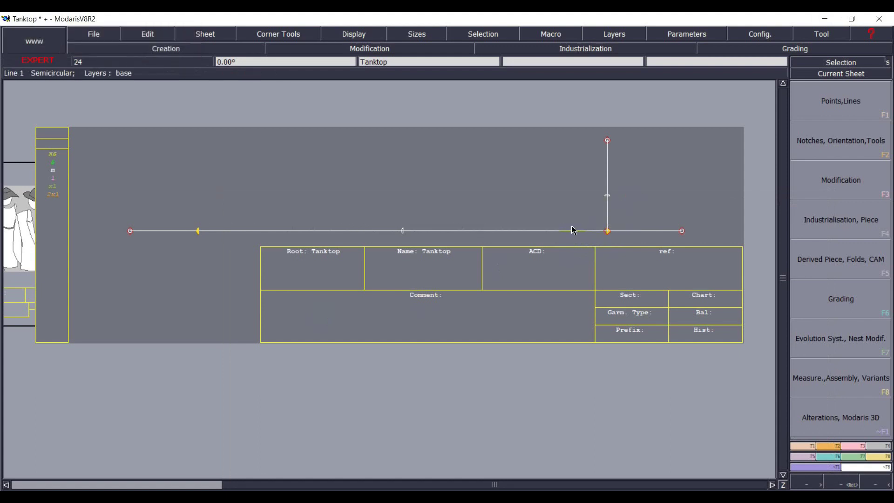
Place a developed point on the vertical construction line using the measure NECK WIDTH SEAM TO SEAM D at 50% scale.
{"action": "left_click", "coordinate": [607, 195]}
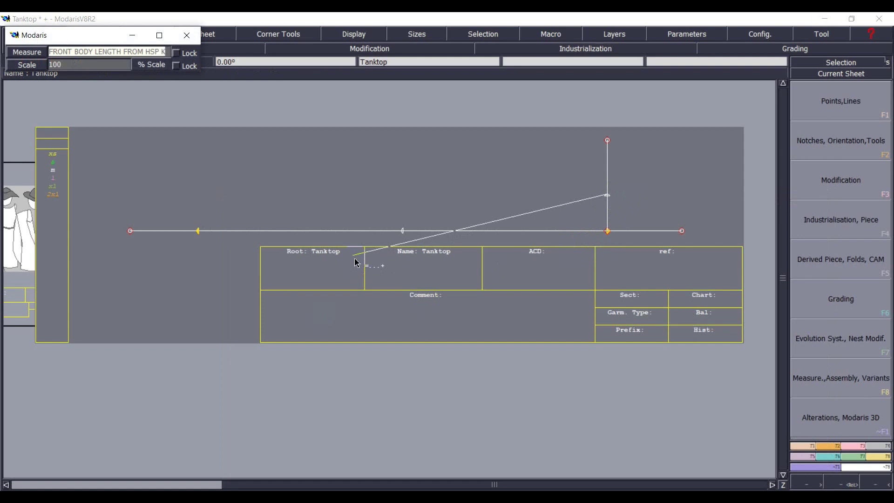
{"action": "type", "text": "NECK"}
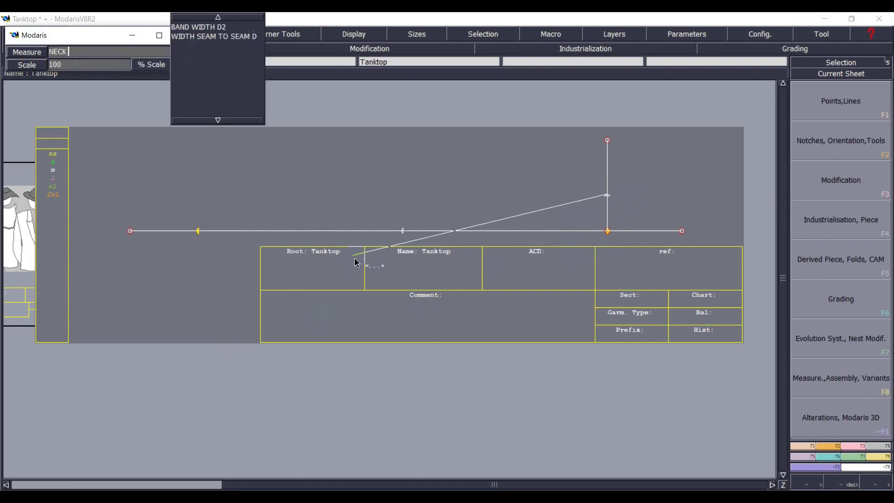
{"action": "left_click", "coordinate": [225, 35]}
{"action": "left_click", "coordinate": [66, 62]}
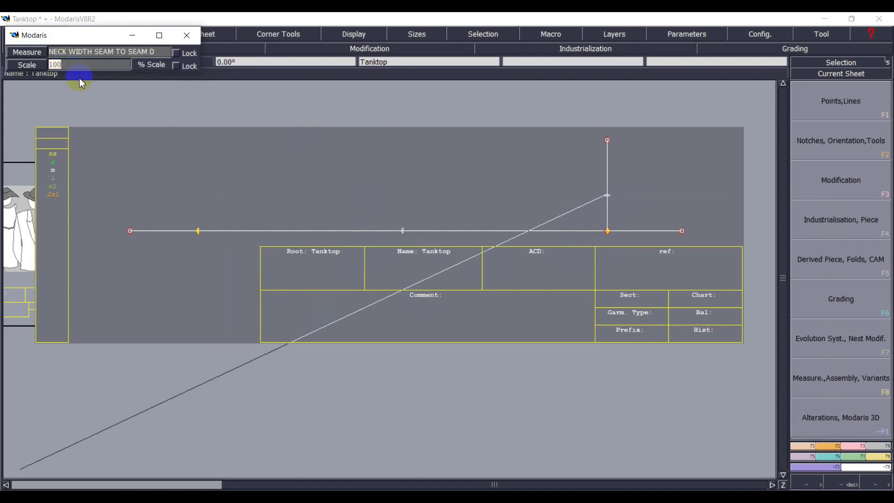
{"action": "type", "text": "50"}
{"action": "key", "text": "Return"}
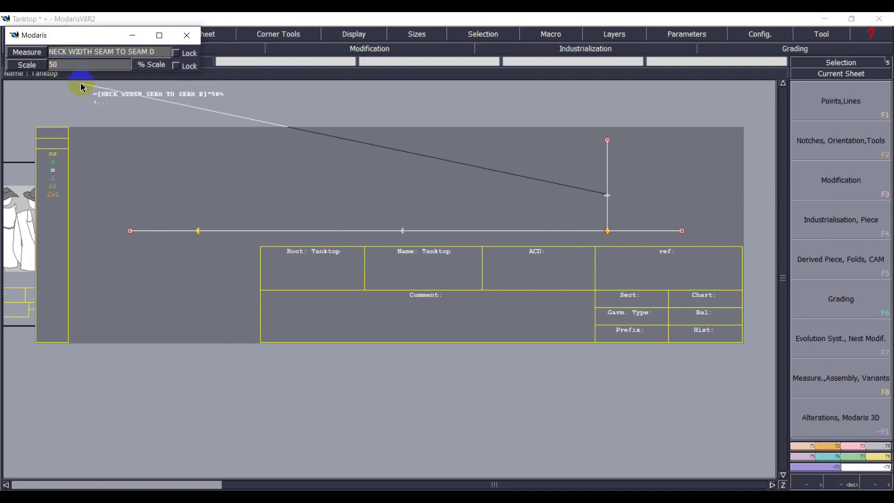
{"action": "right_click", "coordinate": [237, 248]}
{"action": "key", "text": "Return"}
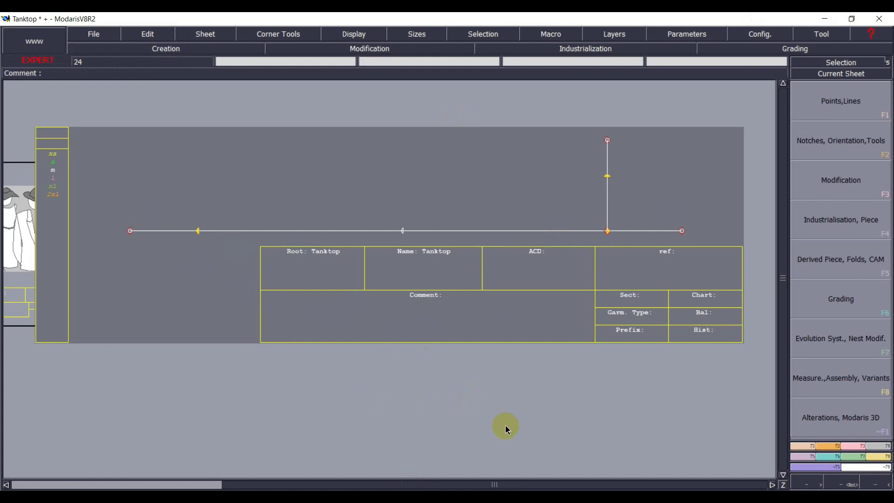
Switch to the tech pack PDF, check the measurement diagram and highlight the back neck drop to seam entry in the size table.
{"action": "mouse_move", "coordinate": [596, 493]}
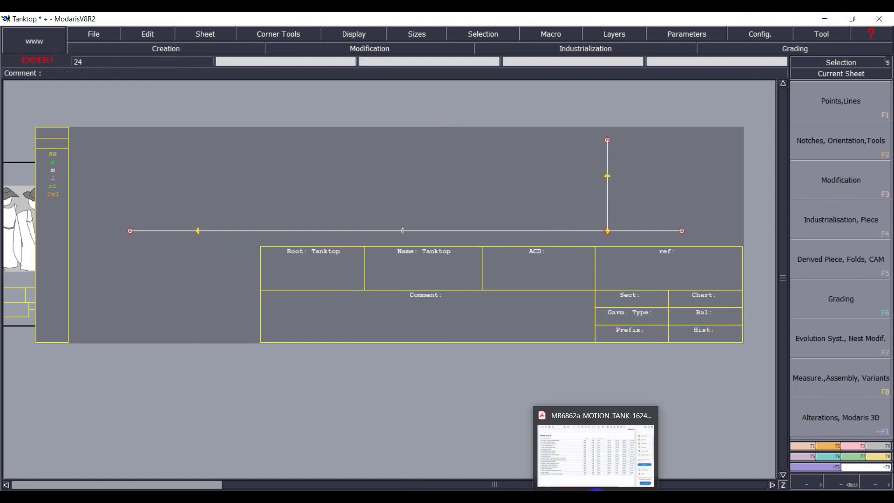
{"action": "left_click", "coordinate": [596, 442]}
{"action": "scroll", "coordinate": [396, 305], "scroll_direction": "up", "scroll_amount": 10}
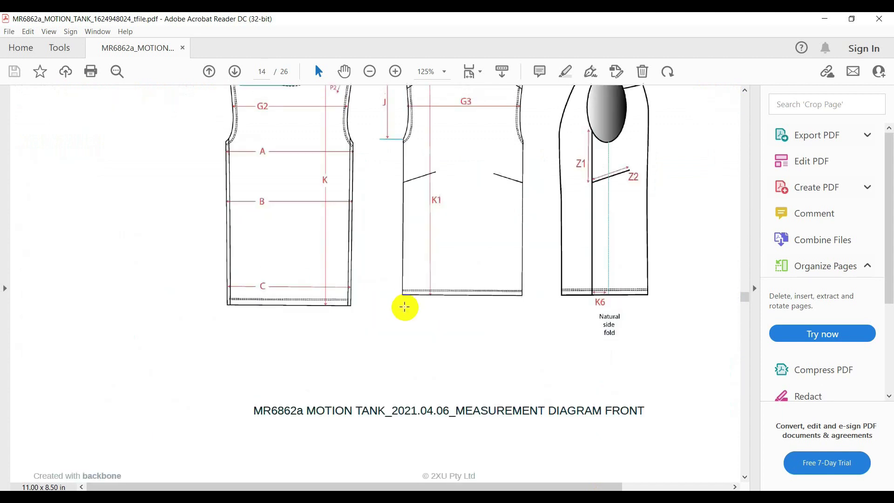
{"action": "scroll", "coordinate": [395, 314], "scroll_direction": "down", "scroll_amount": 10}
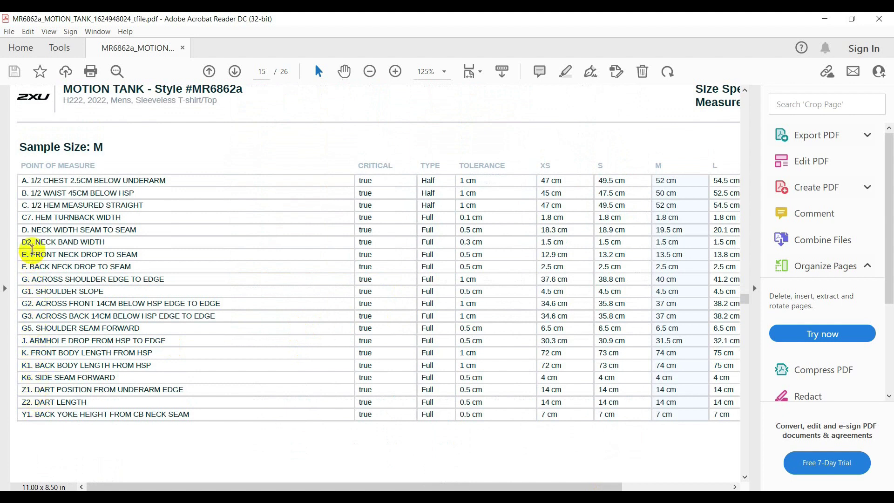
{"action": "left_click_drag", "start_coordinate": [42, 269], "coordinate": [140, 268]}
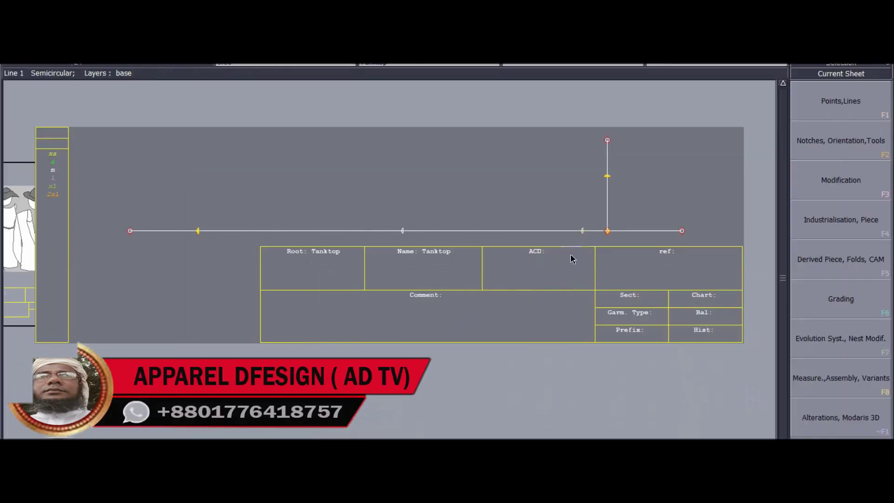
Place a developed point on the horizontal centre line using the measure BACK NECK DROP TO SEAM F at 100% scale.
{"action": "left_click", "coordinate": [582, 230]}
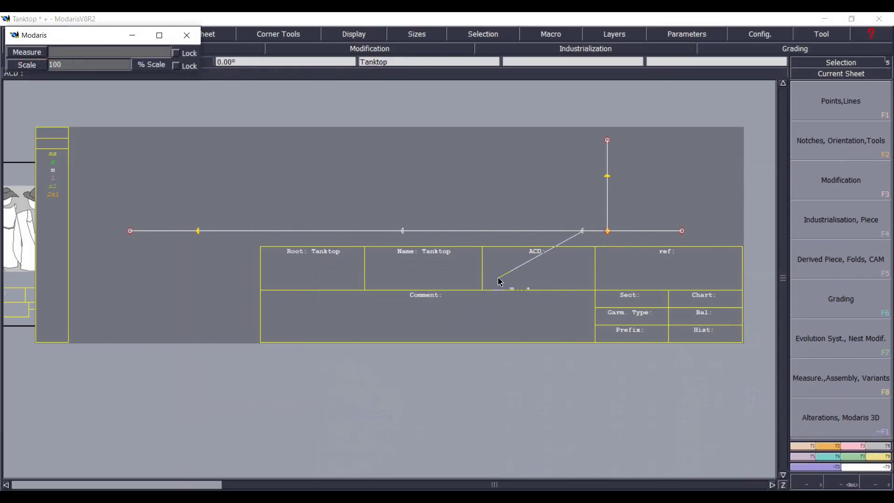
{"action": "key", "text": "Down"}
{"action": "type", "text": "BACK"}
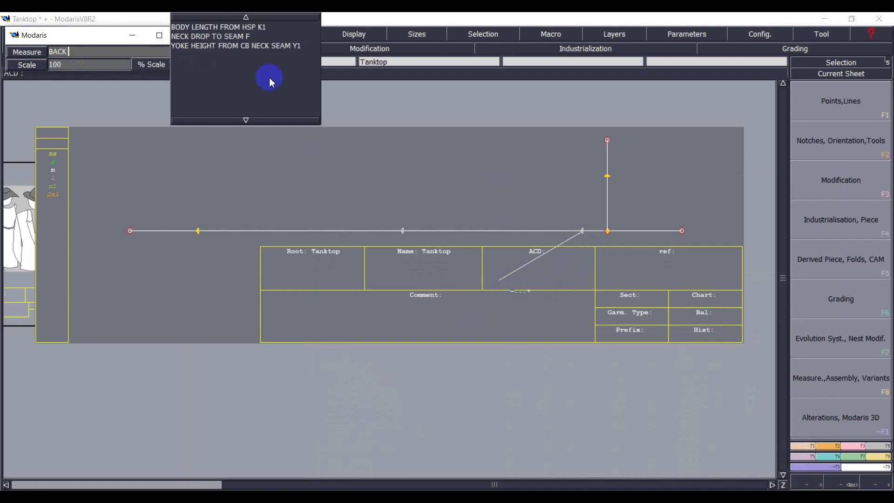
{"action": "left_click", "coordinate": [236, 38]}
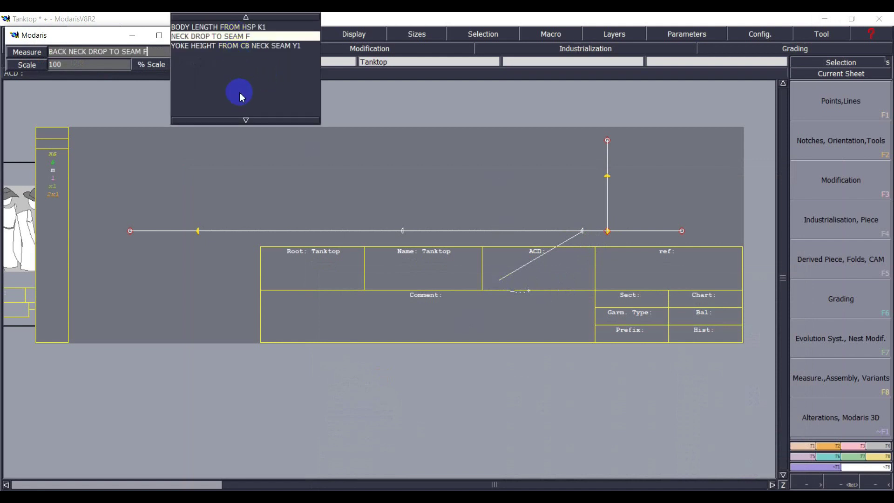
{"action": "key", "text": "Return"}
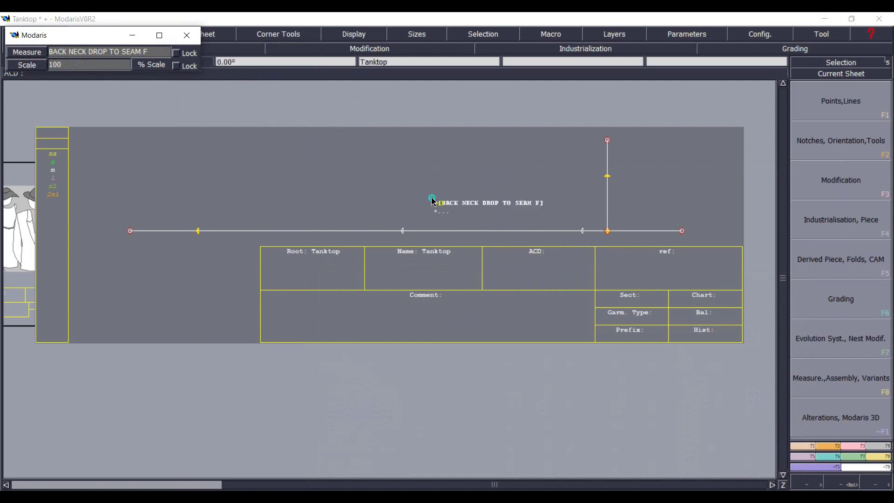
{"action": "left_click", "coordinate": [433, 201]}
{"action": "left_click", "coordinate": [527, 347]}
{"action": "key", "text": "Return"}
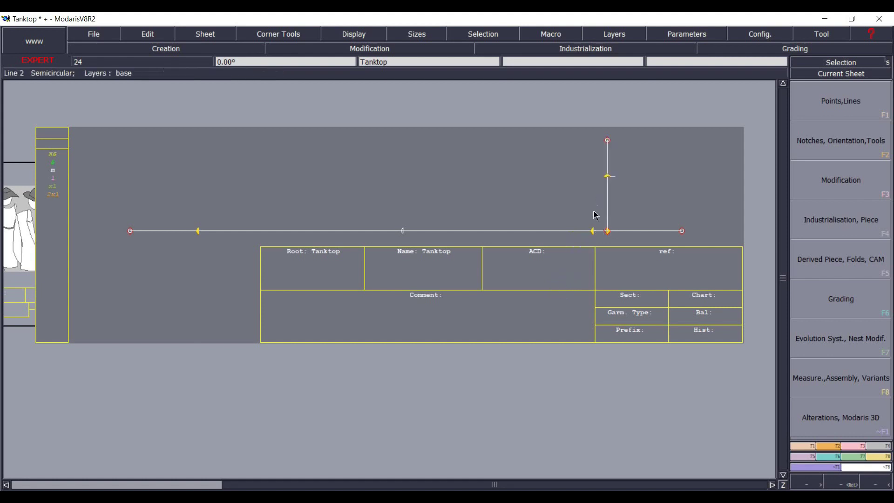
Draw a straight line from the back neck drop point to the neck width point on the vertical construction line.
{"action": "mouse_move", "coordinate": [598, 237]}
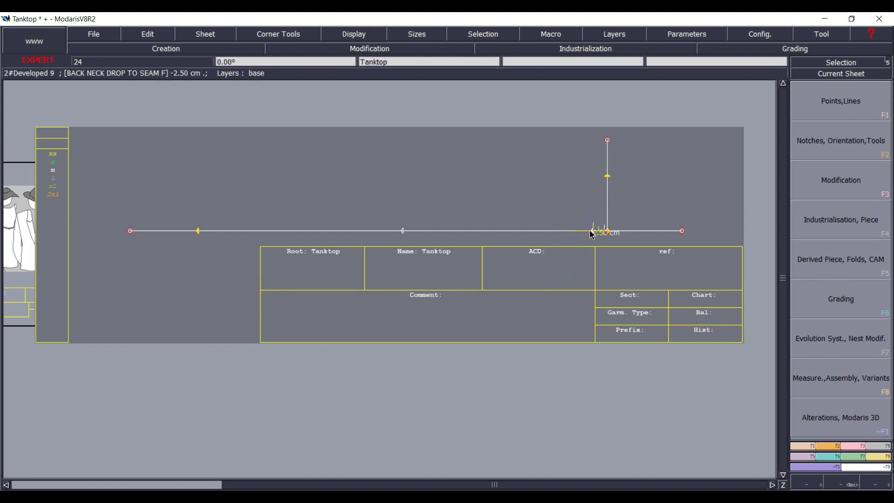
{"action": "left_click", "coordinate": [595, 233]}
{"action": "left_click", "coordinate": [607, 176]}
{"action": "left_click", "coordinate": [686, 361]}
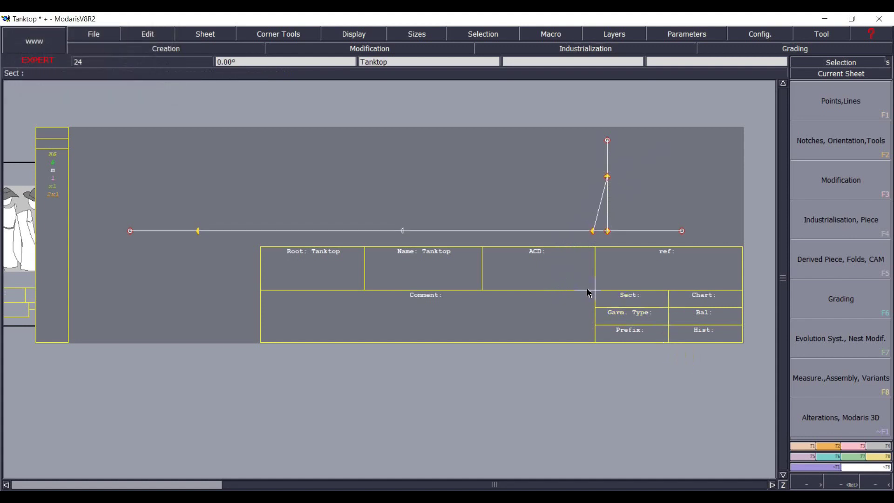
Add a guide point perpendicular to the centre line at the back neck drop, and another square to the slanted neckline.
{"action": "left_click", "coordinate": [593, 231]}
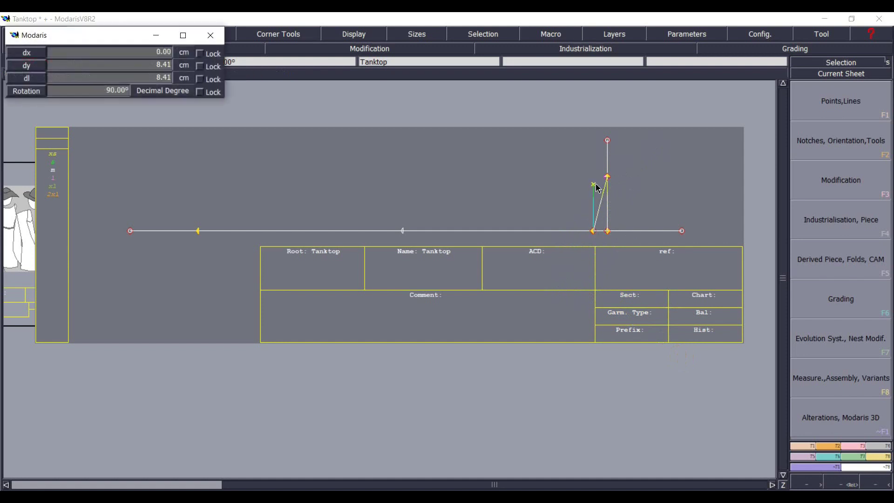
{"action": "left_click", "coordinate": [593, 200]}
{"action": "scroll", "coordinate": [622, 194], "scroll_direction": "up", "scroll_amount": 4}
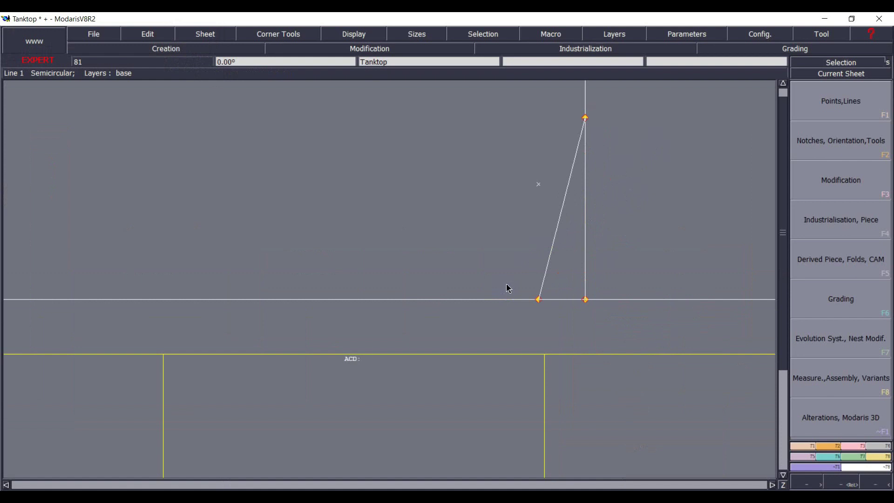
{"action": "left_click", "coordinate": [553, 251]}
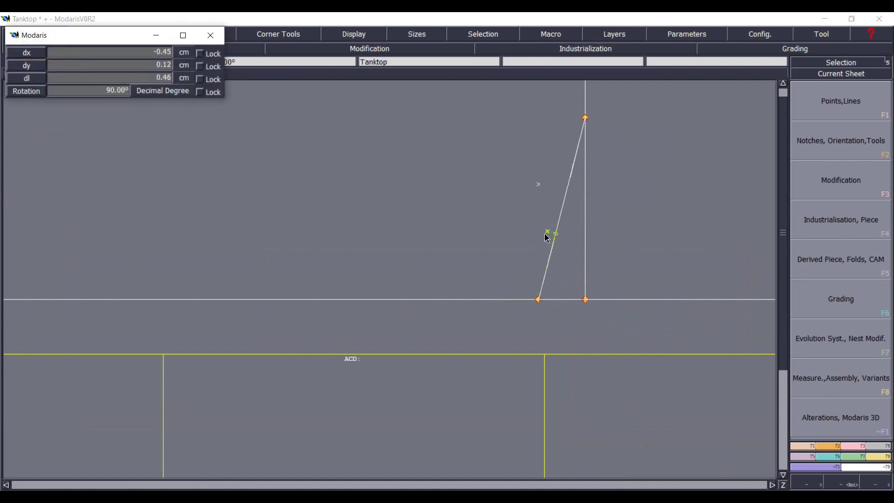
{"action": "left_click", "coordinate": [547, 236]}
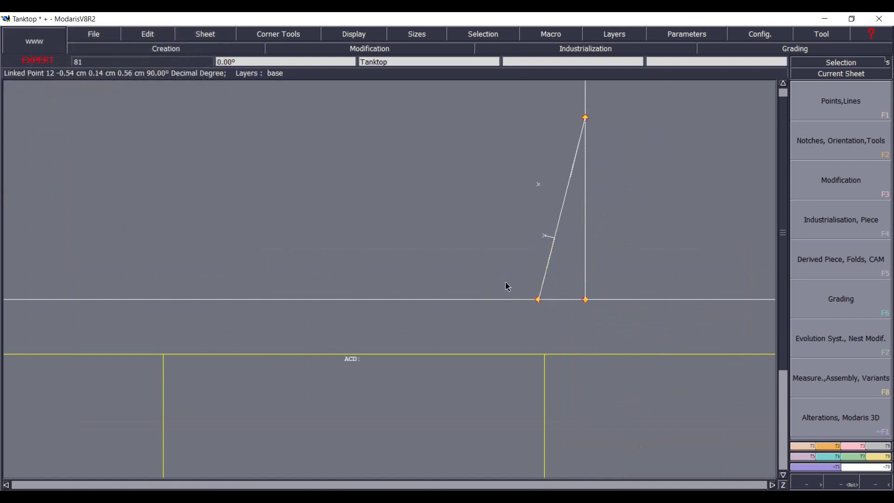
Bend the slanted line into a back neckline curve, reposition its guide point farther from the centre line and refine the upper curvature.
{"action": "left_click", "coordinate": [552, 244]}
{"action": "left_click", "coordinate": [538, 184]}
{"action": "left_click_drag", "start_coordinate": [573, 176], "coordinate": [544, 149]}
{"action": "left_click", "coordinate": [538, 184]}
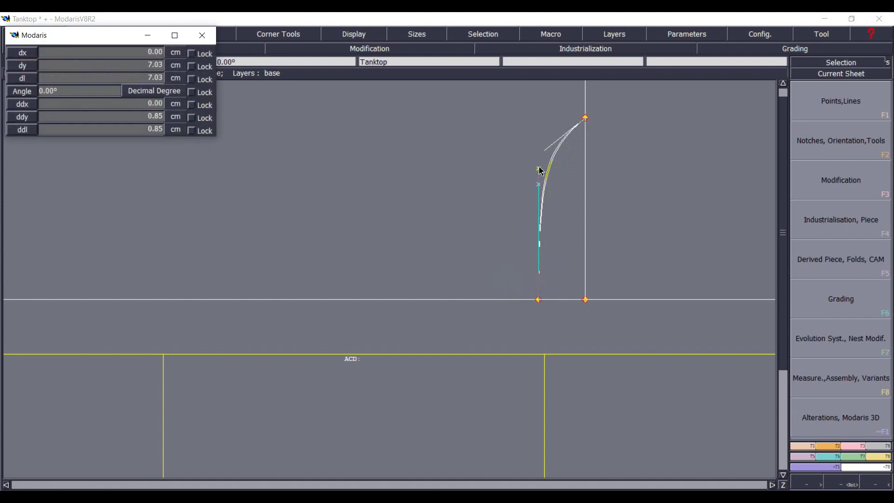
{"action": "left_click", "coordinate": [539, 162]}
{"action": "mouse_move", "coordinate": [548, 147]}
{"action": "left_mouse_down"}
{"action": "mouse_move", "coordinate": [535, 146]}
{"action": "mouse_move", "coordinate": [543, 136]}
{"action": "left_mouse_up"}
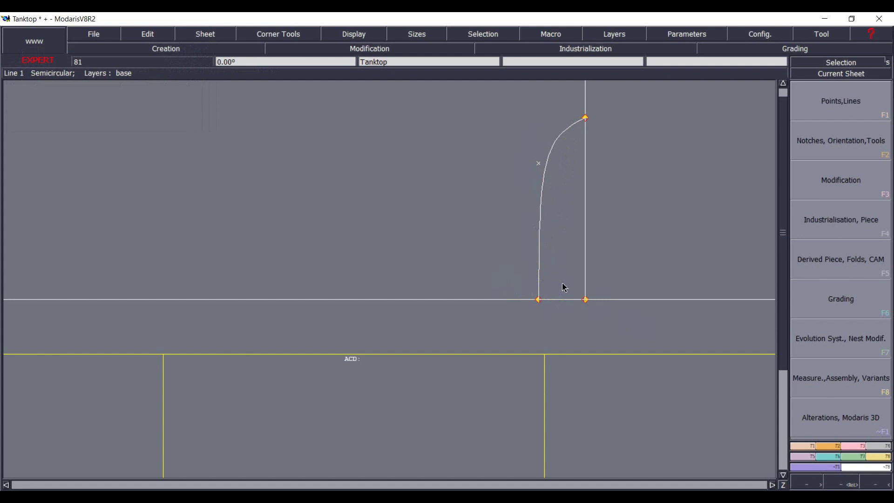
Look up the shoulder slope in the tech pack PDF's measurement diagram and size table, and return to Modaris.
{"action": "key", "text": "Home"}
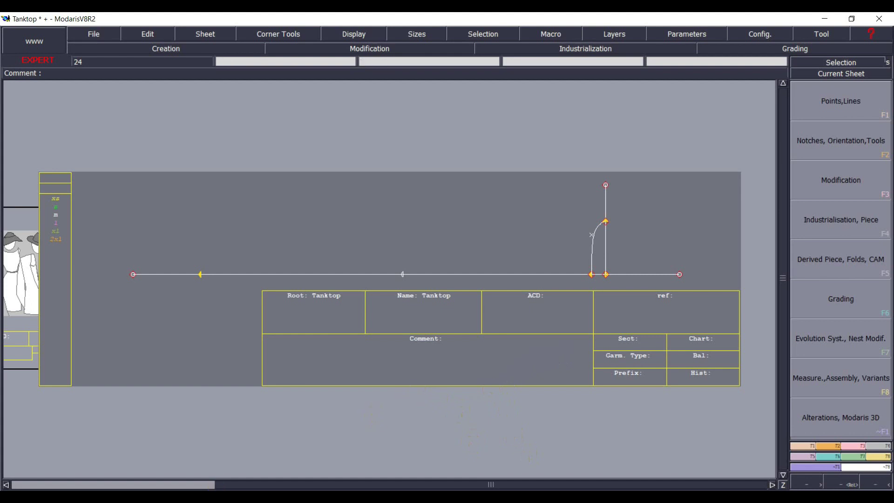
{"action": "key", "text": "alt+Tab"}
{"action": "scroll", "coordinate": [299, 296], "scroll_direction": "up", "scroll_amount": 8}
{"action": "scroll", "coordinate": [394, 305], "scroll_direction": "up", "scroll_amount": 1}
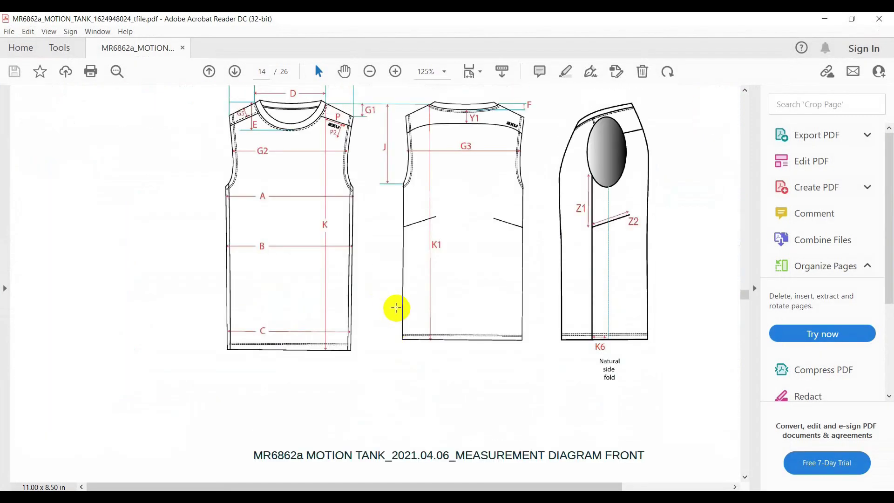
{"action": "scroll", "coordinate": [289, 339], "scroll_direction": "down", "scroll_amount": 6}
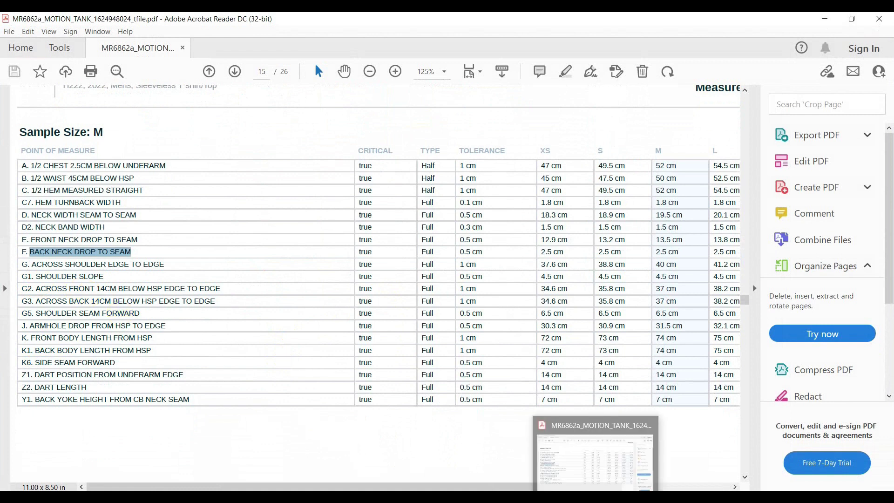
{"action": "left_click", "coordinate": [619, 488]}
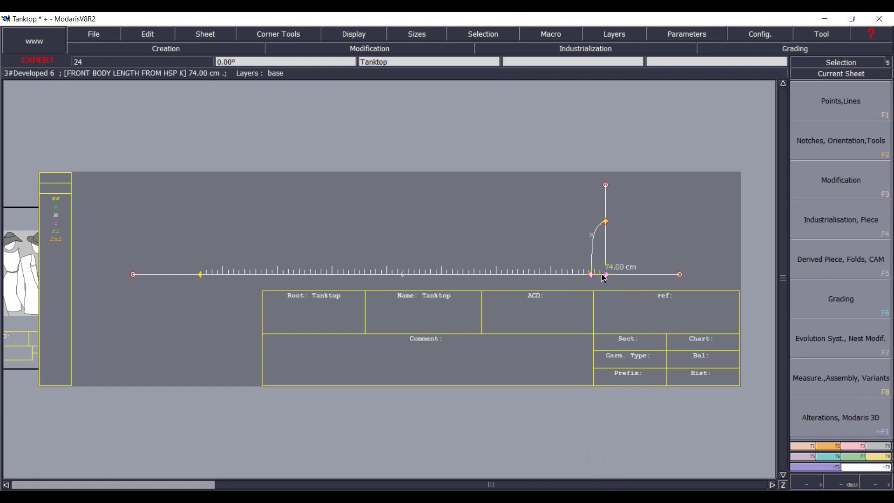
Place a developed point on the centre line using SHOULDER SLOPE G1, and add a linked point about 28.6 cm perpendicular to the line there.
{"action": "left_click", "coordinate": [543, 275]}
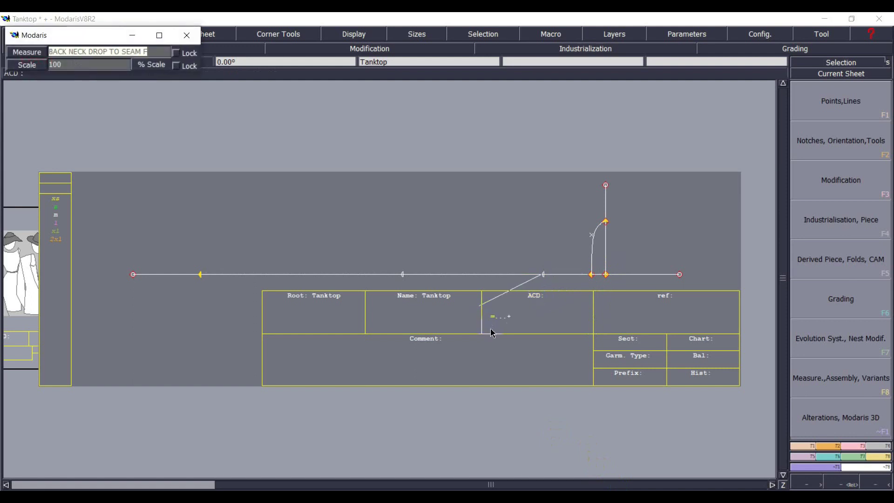
{"action": "type", "text": "S"}
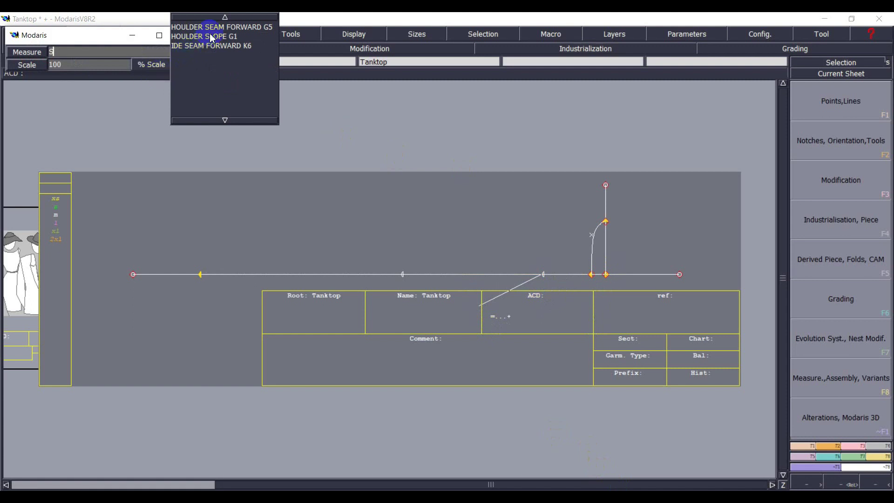
{"action": "left_click", "coordinate": [211, 36]}
{"action": "key", "text": "Return"}
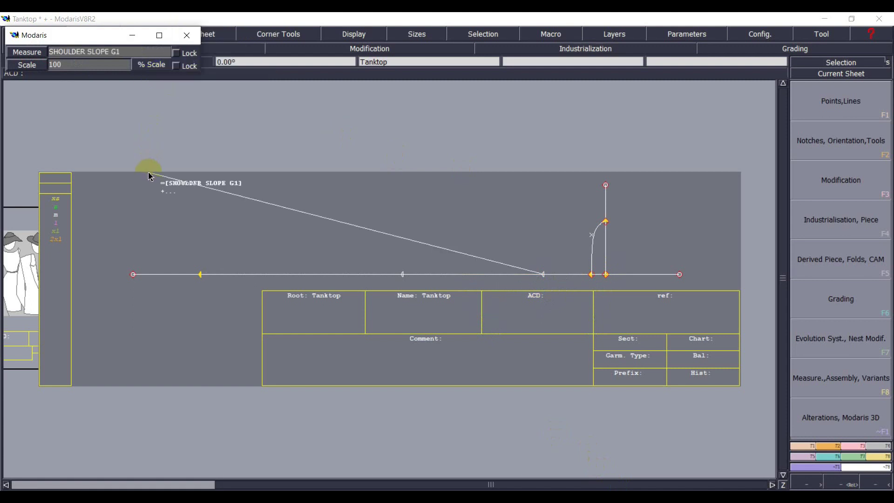
{"action": "left_click", "coordinate": [208, 216]}
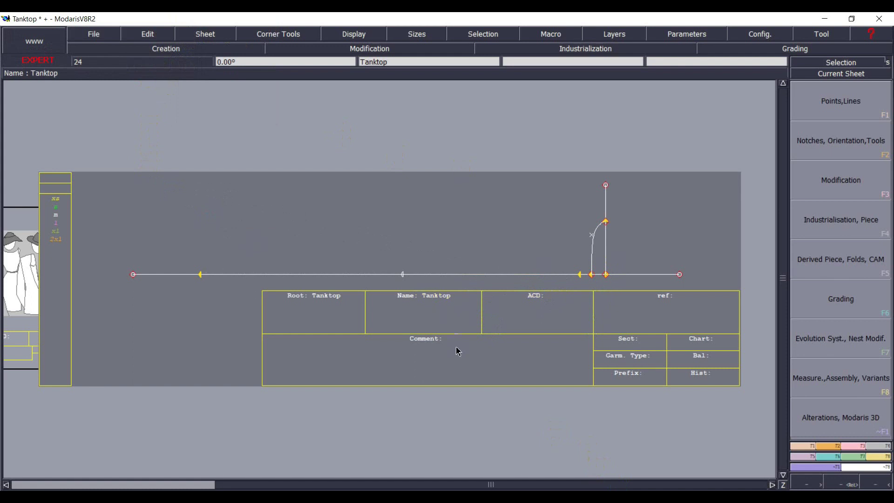
{"action": "left_click", "coordinate": [580, 274]}
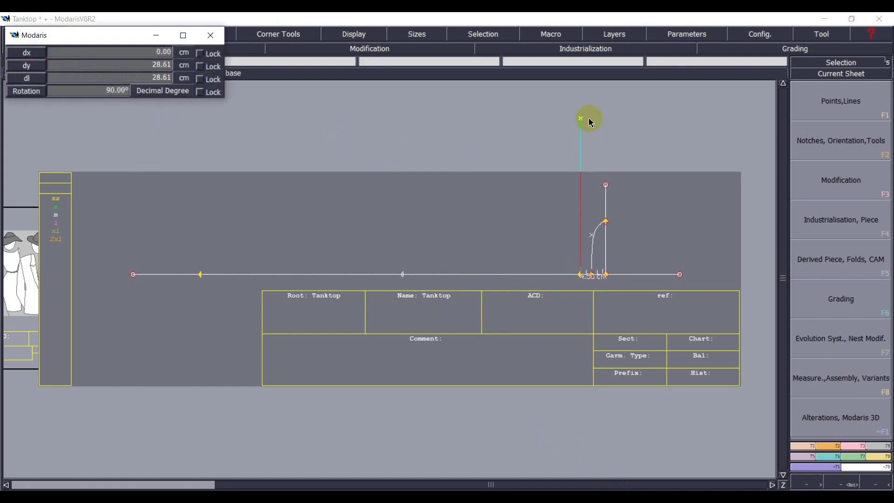
{"action": "left_click", "coordinate": [589, 122]}
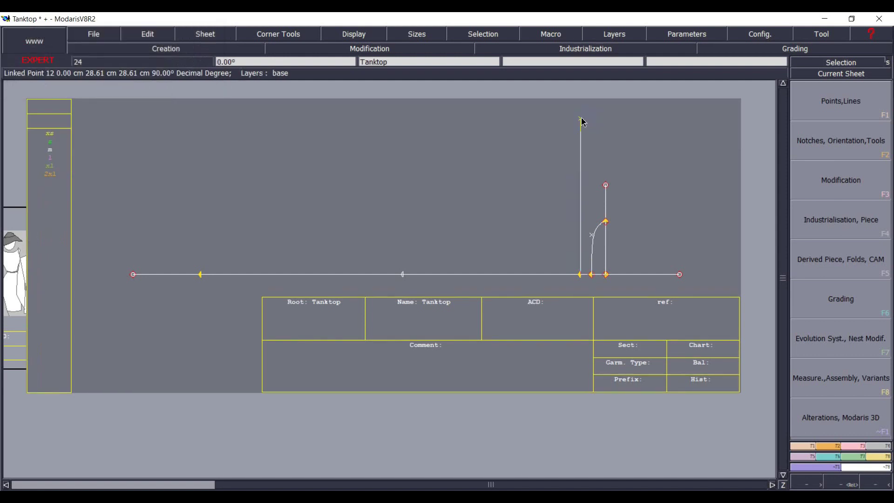
Draw a straight line from the linked point to the shoulder slope point on the centre line, and place a developed point on it.
{"action": "left_click", "coordinate": [581, 118]}
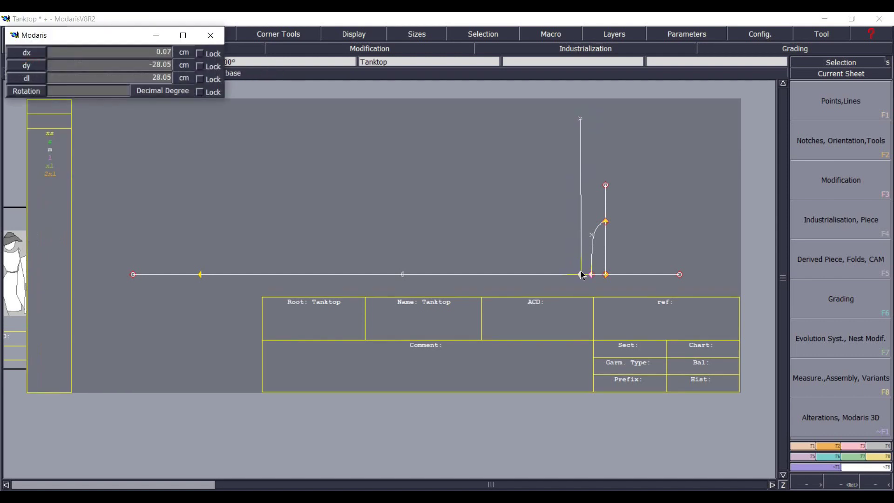
{"action": "left_click", "coordinate": [581, 274]}
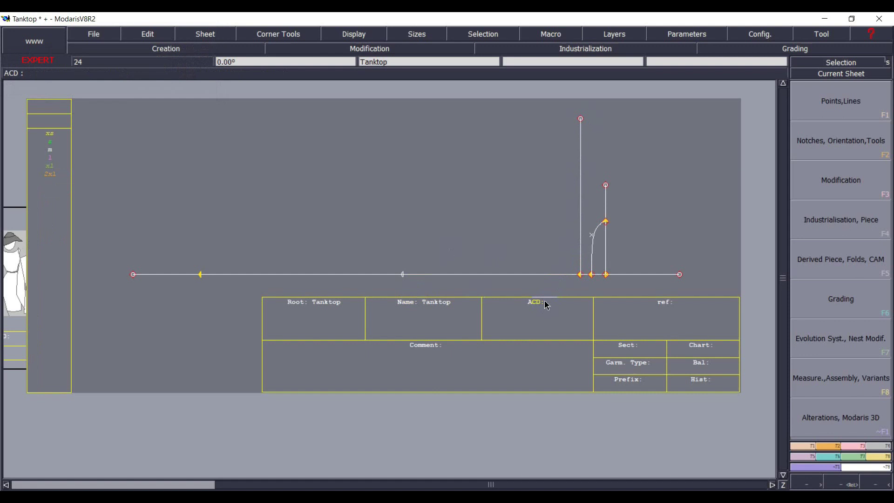
{"action": "left_click", "coordinate": [580, 274]}
{"action": "left_click", "coordinate": [539, 235]}
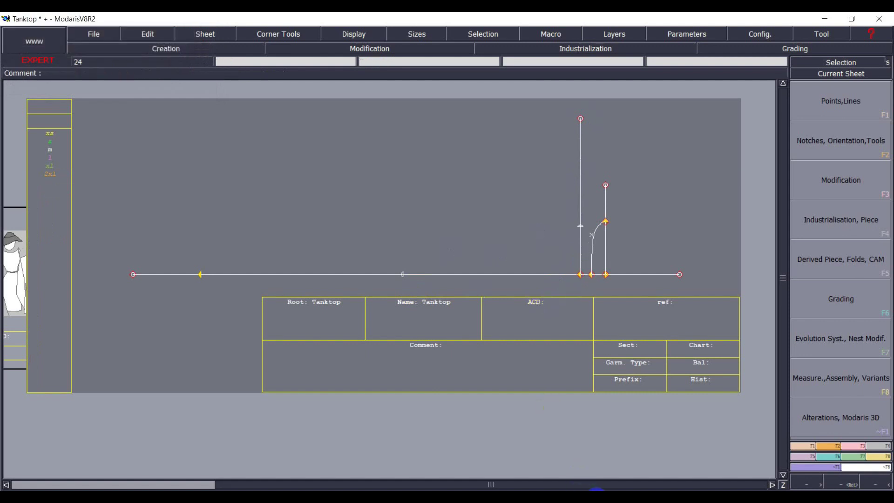
Look up the across shoulder measurement in the tech pack PDF's diagram and size table, and return to Modaris.
{"action": "left_click", "coordinate": [596, 490]}
{"action": "scroll", "coordinate": [359, 311], "scroll_direction": "up", "scroll_amount": 7}
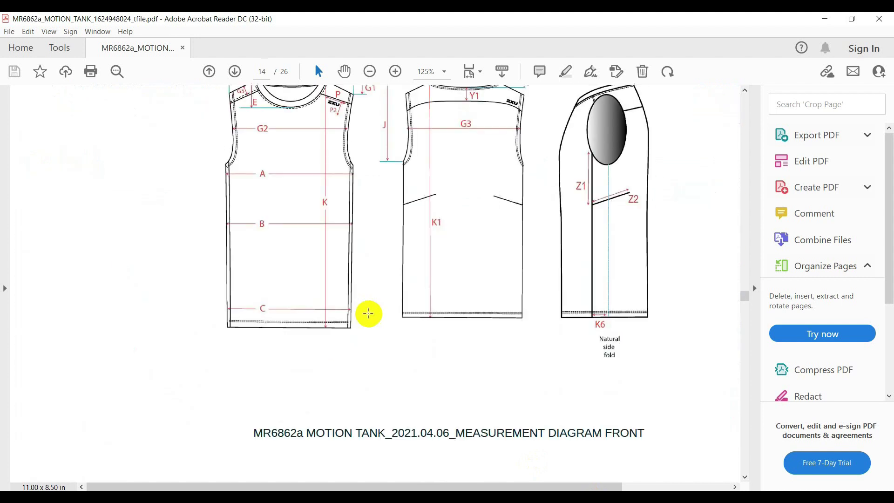
{"action": "scroll", "coordinate": [368, 313], "scroll_direction": "up", "scroll_amount": 1}
{"action": "scroll", "coordinate": [370, 313], "scroll_direction": "up", "scroll_amount": 1}
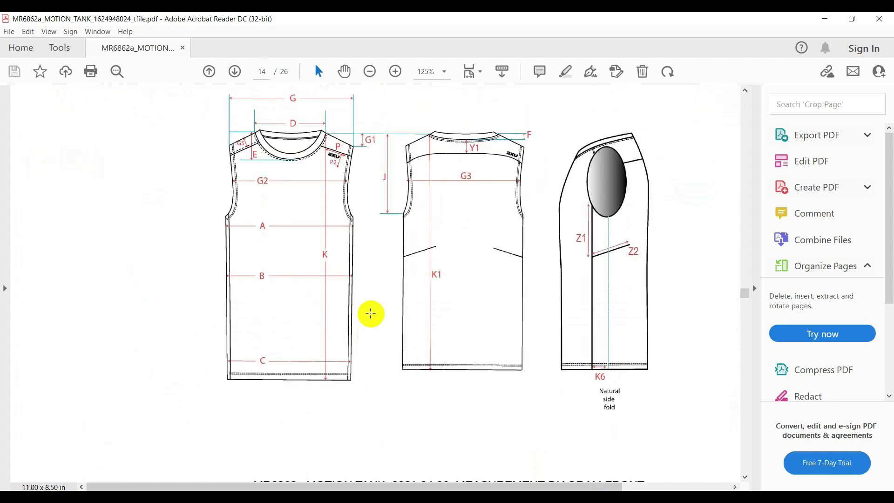
{"action": "scroll", "coordinate": [371, 313], "scroll_direction": "down", "scroll_amount": 15}
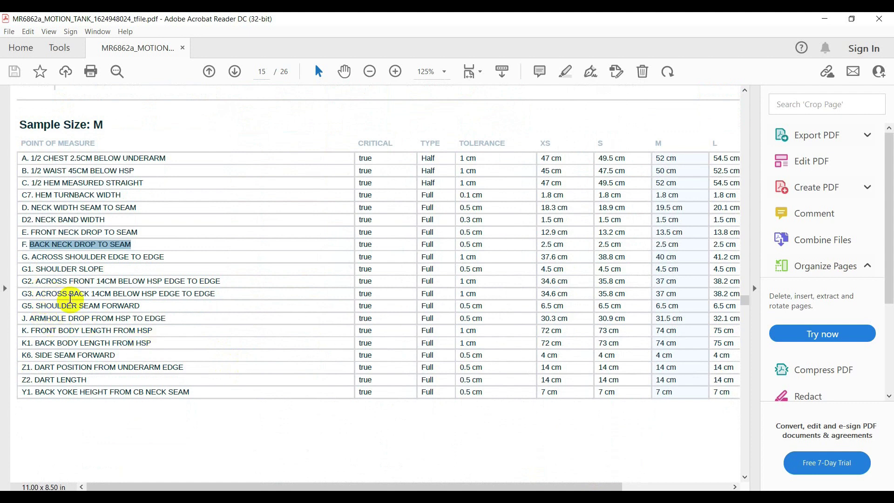
{"action": "left_click", "coordinate": [613, 494]}
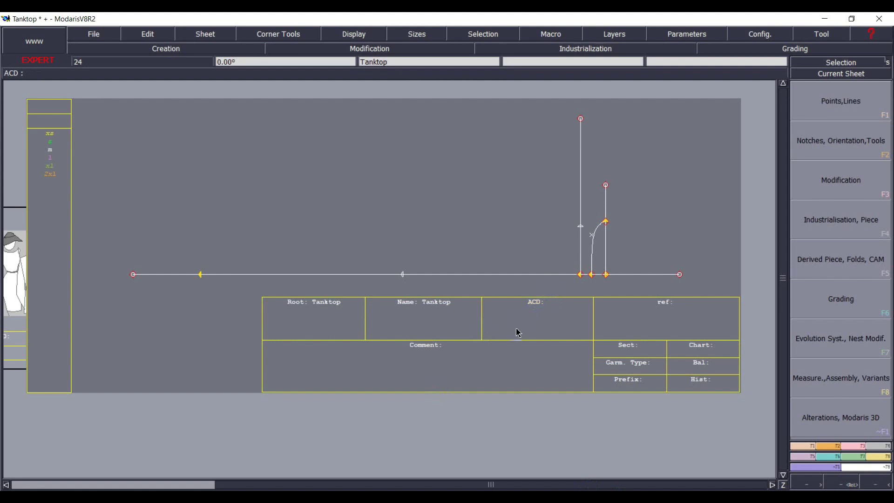
Define the developed point on the shoulder line by ACROSS SHOULDER EDGE TO EDGE G at 50% scale.
{"action": "left_click", "coordinate": [580, 227]}
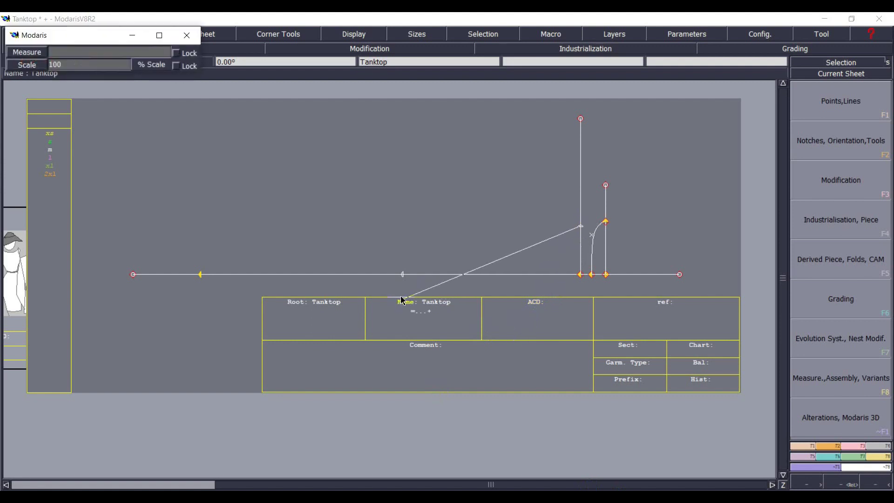
{"action": "type", "text": "A"}
{"action": "key", "text": "Tab"}
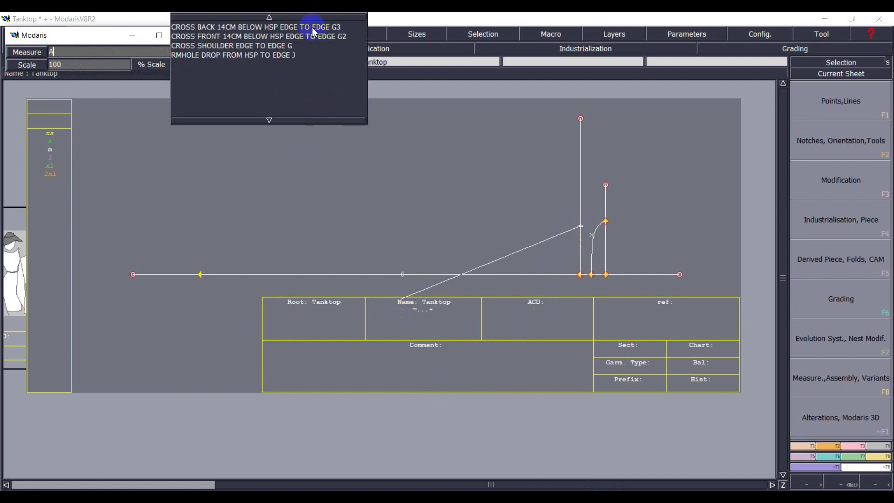
{"action": "left_click", "coordinate": [270, 45]}
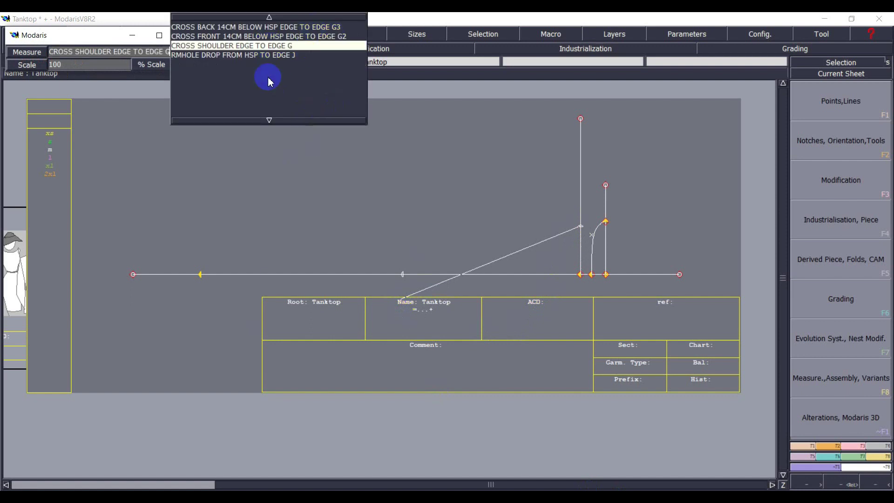
{"action": "left_click", "coordinate": [66, 69]}
{"action": "type", "text": "50"}
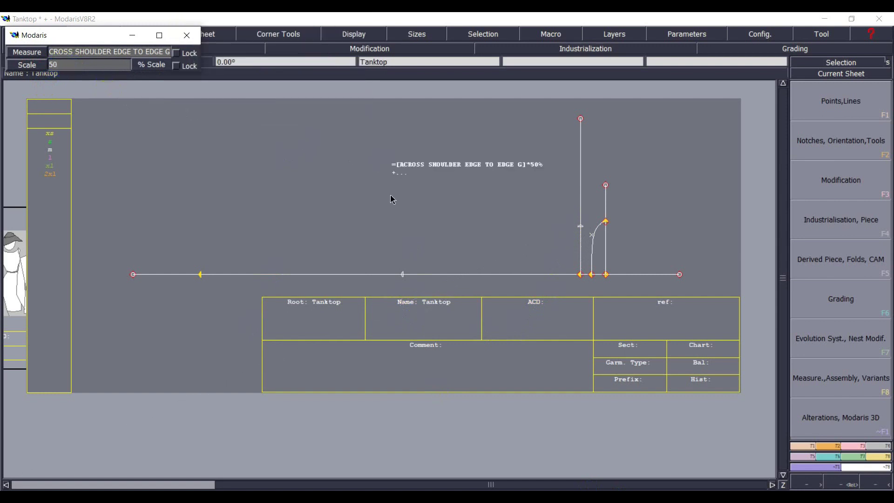
{"action": "key", "text": "Return"}
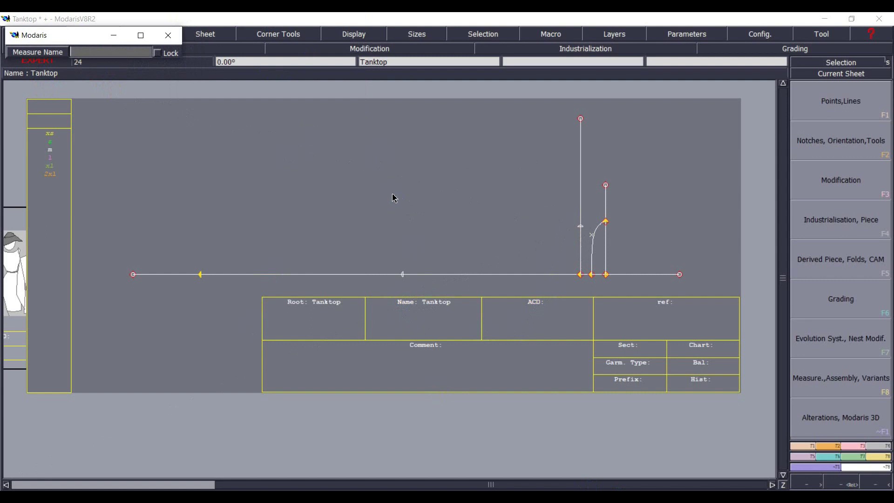
{"action": "key", "text": "Return"}
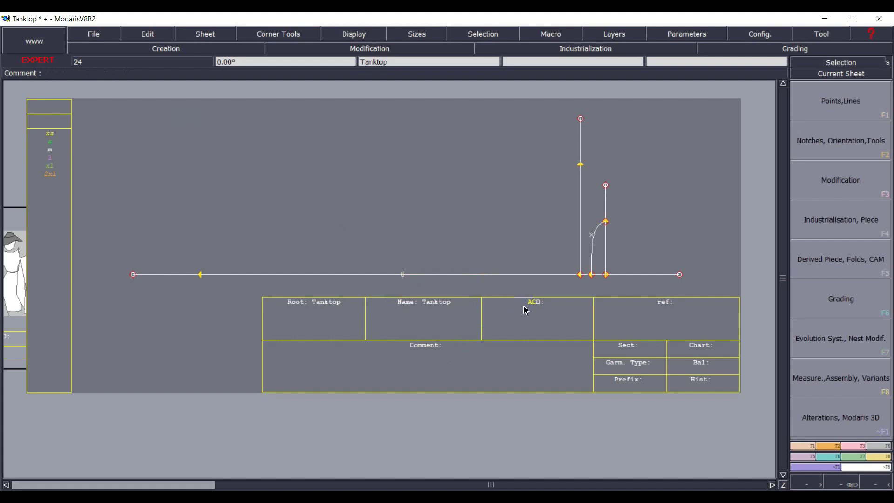
Look up the armhole drop from HSP in the tech pack PDF's size table, highlight its name, and return to Modaris.
{"action": "left_click", "coordinate": [598, 485]}
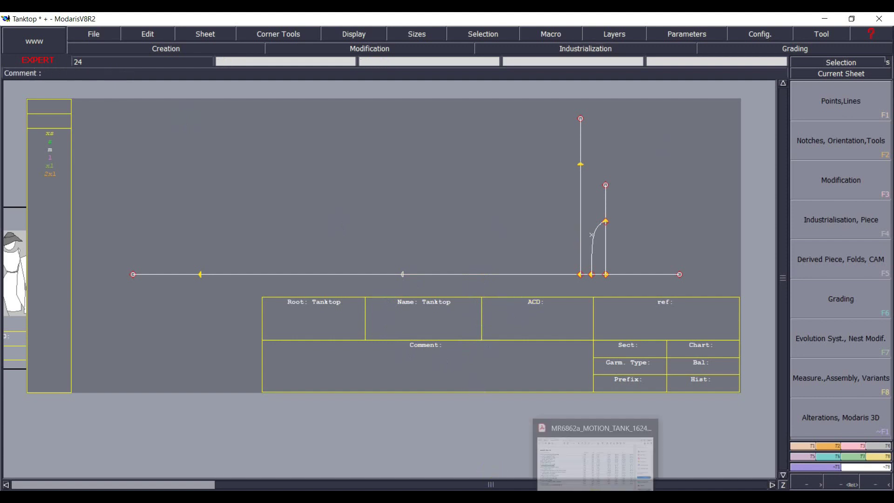
{"action": "left_click", "coordinate": [598, 490]}
{"action": "scroll", "coordinate": [380, 271], "scroll_direction": "up", "scroll_amount": 6}
{"action": "scroll", "coordinate": [389, 294], "scroll_direction": "down", "scroll_amount": 5}
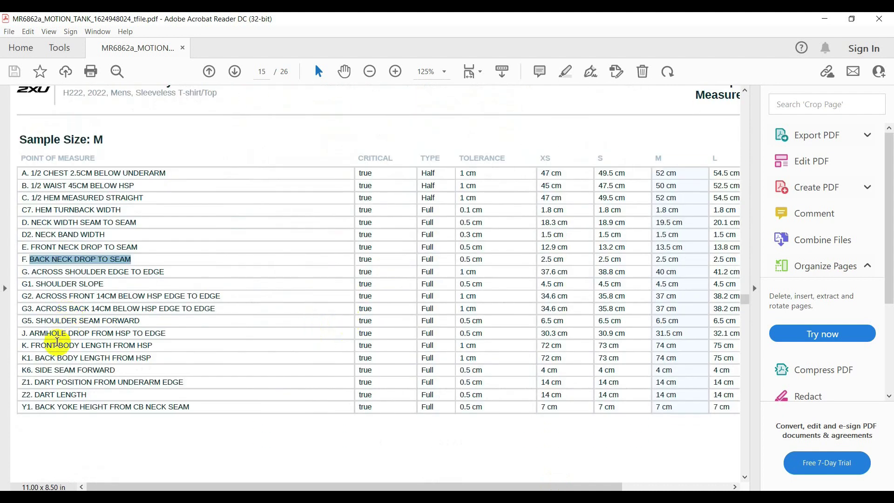
{"action": "left_click", "coordinate": [171, 333]}
{"action": "left_click_drag", "start_coordinate": [140, 331], "coordinate": [29, 333]}
{"action": "key", "text": "alt+Tab"}
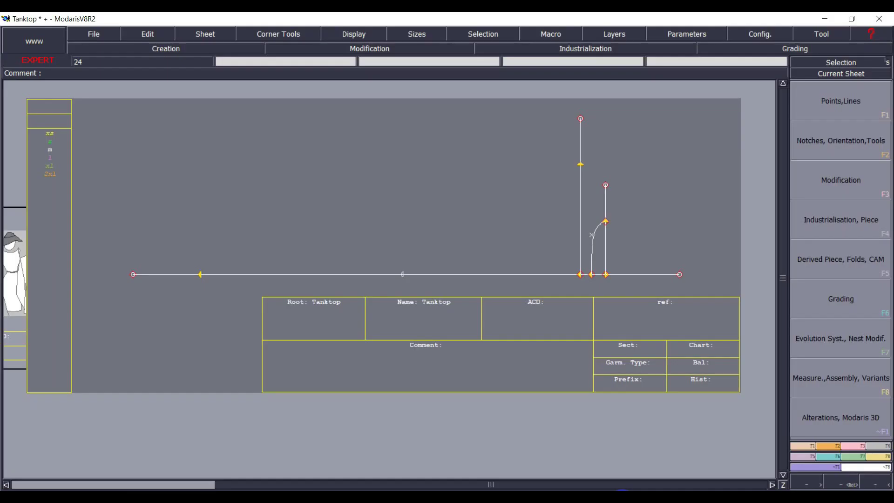
Place a developed point on the centre line from the HSP level using ARMHOLE DROP FROM HSP TO EDGE J.
{"action": "left_click", "coordinate": [533, 302]}
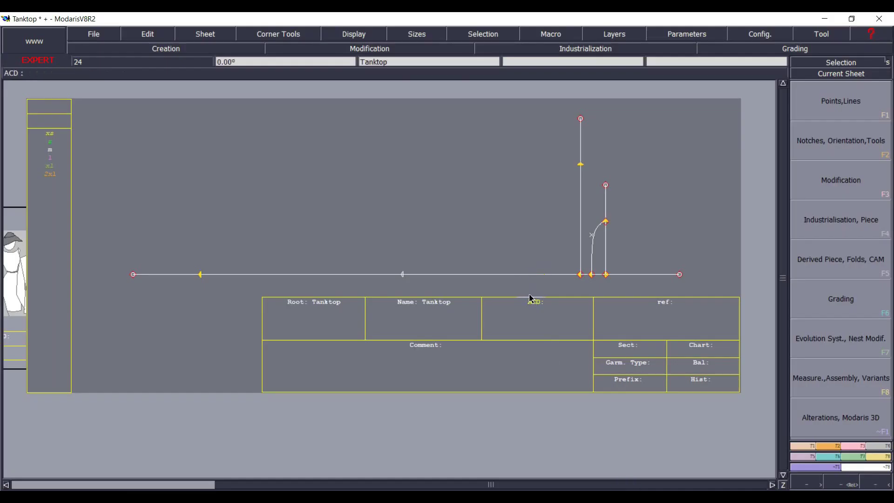
{"action": "mouse_move", "coordinate": [604, 275]}
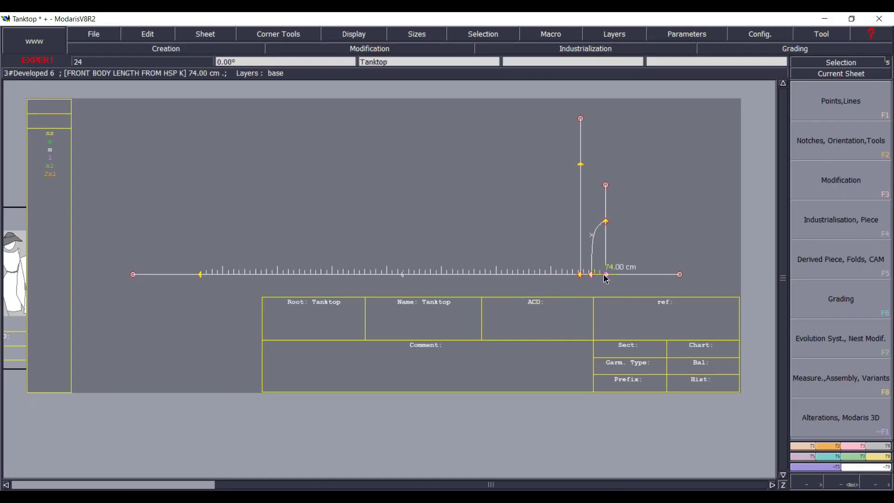
{"action": "left_click", "coordinate": [515, 286]}
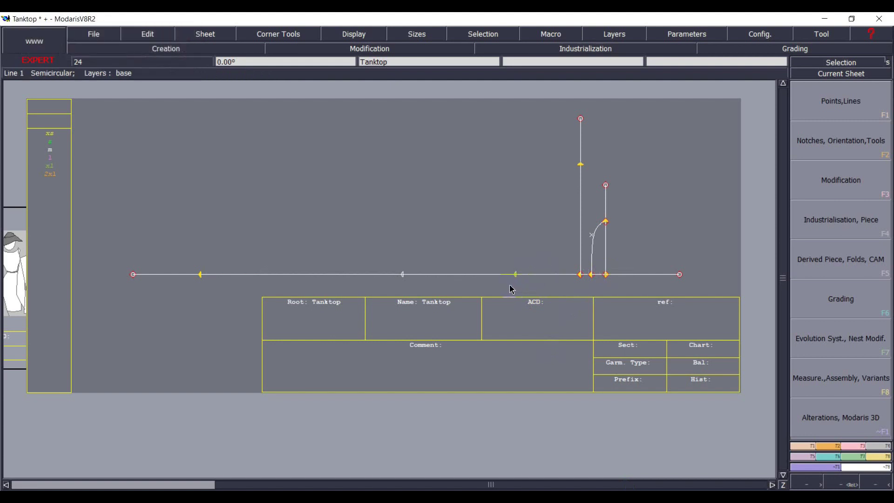
{"action": "left_click", "coordinate": [515, 274]}
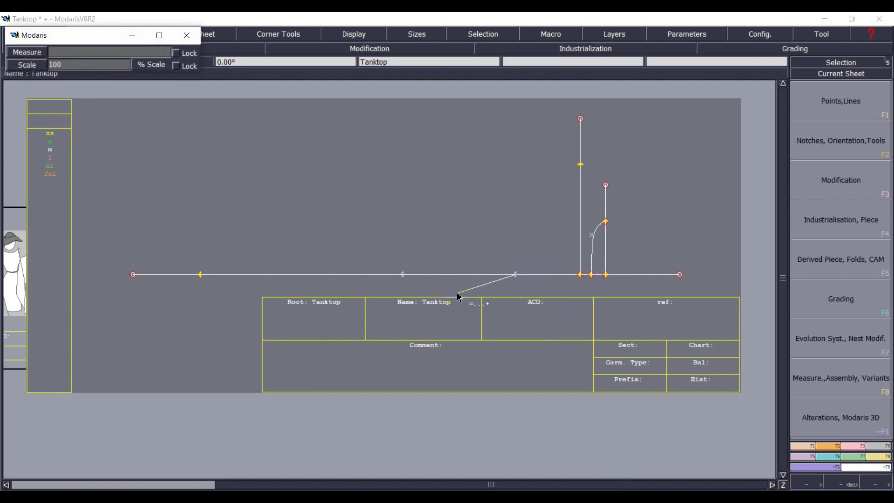
{"action": "key", "text": "Down"}
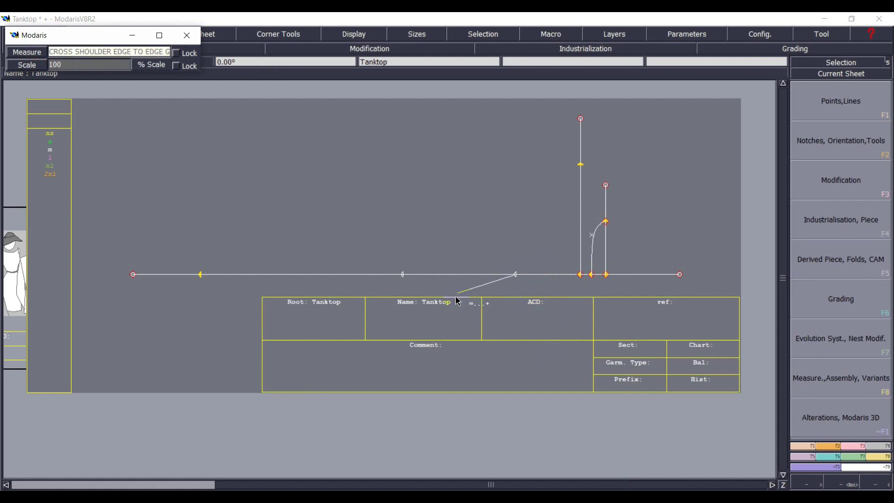
{"action": "type", "text": "A"}
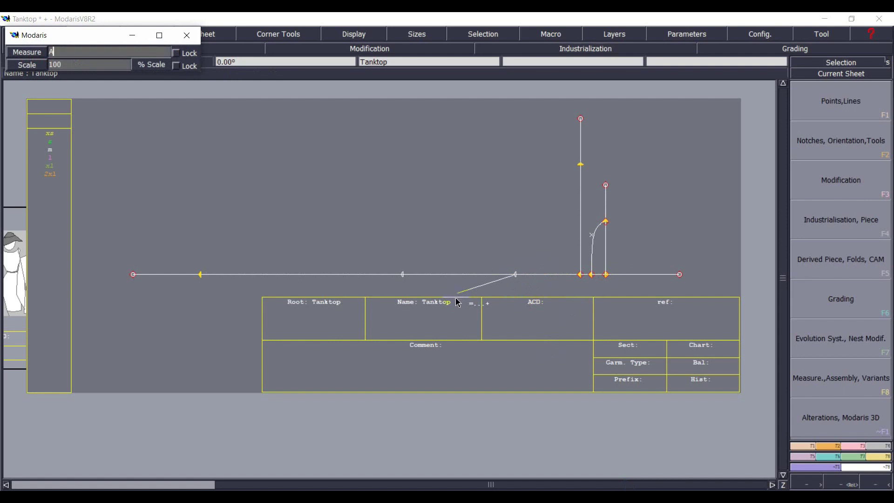
{"action": "key", "text": "Down"}
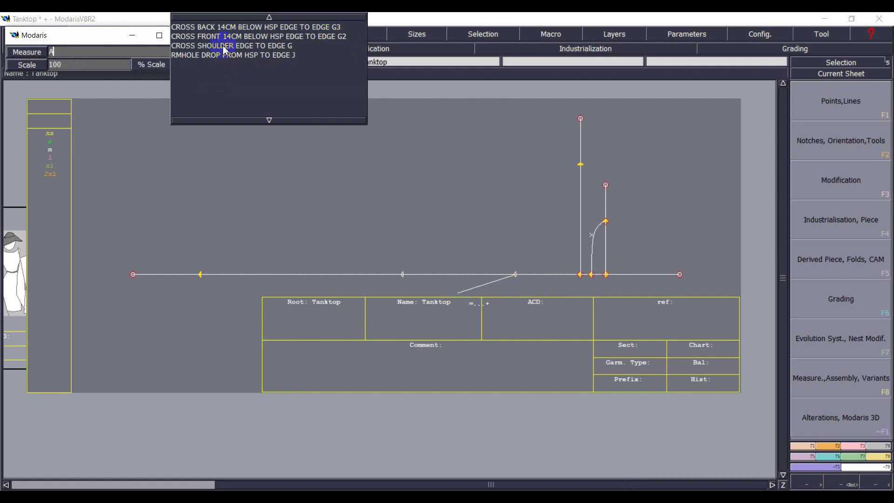
{"action": "left_click", "coordinate": [284, 55]}
{"action": "left_click", "coordinate": [306, 62]}
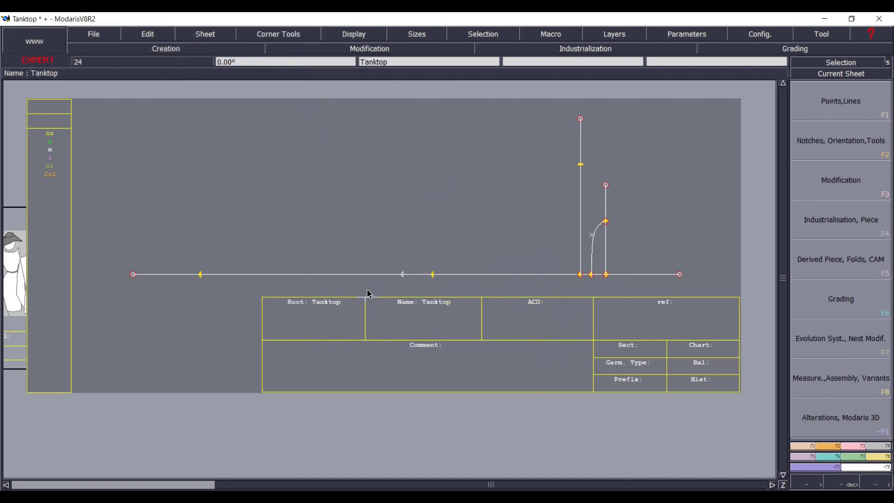
Draw a line about 31.2 cm long perpendicular to the centre line at the armhole drop, and place a developed point on it.
{"action": "left_click", "coordinate": [434, 278]}
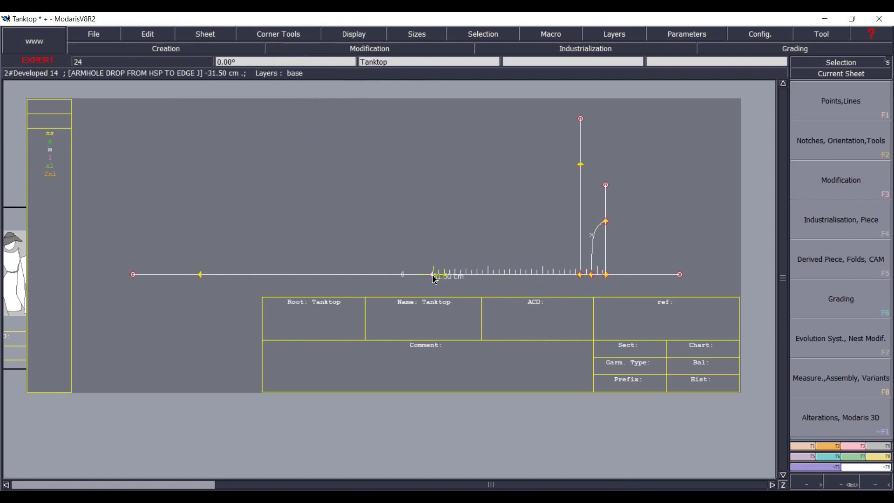
{"action": "left_click", "coordinate": [433, 275]}
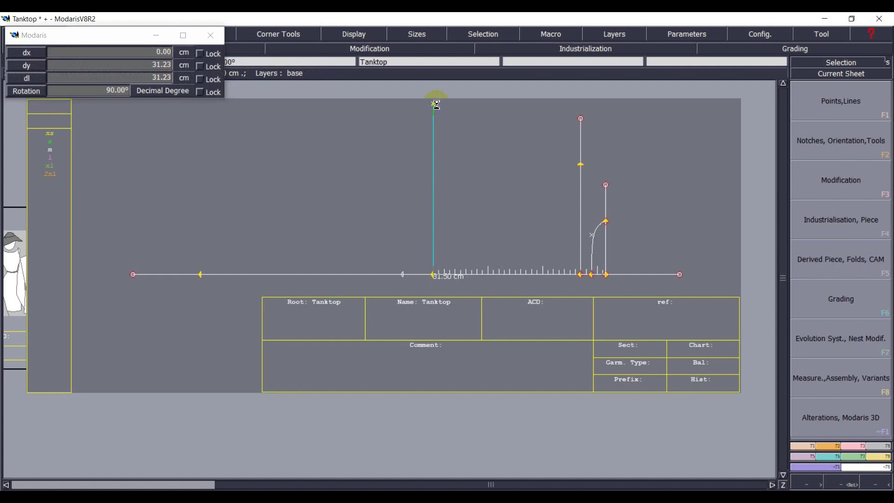
{"action": "left_click", "coordinate": [435, 105]}
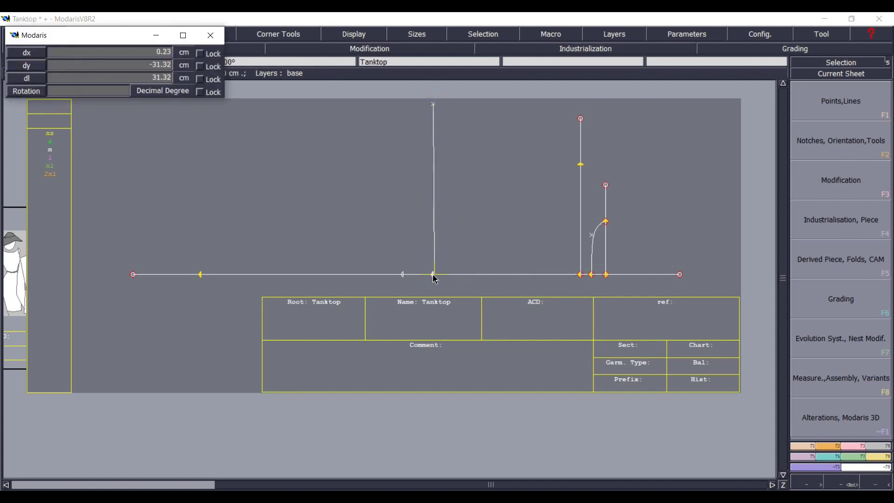
{"action": "left_click", "coordinate": [433, 275]}
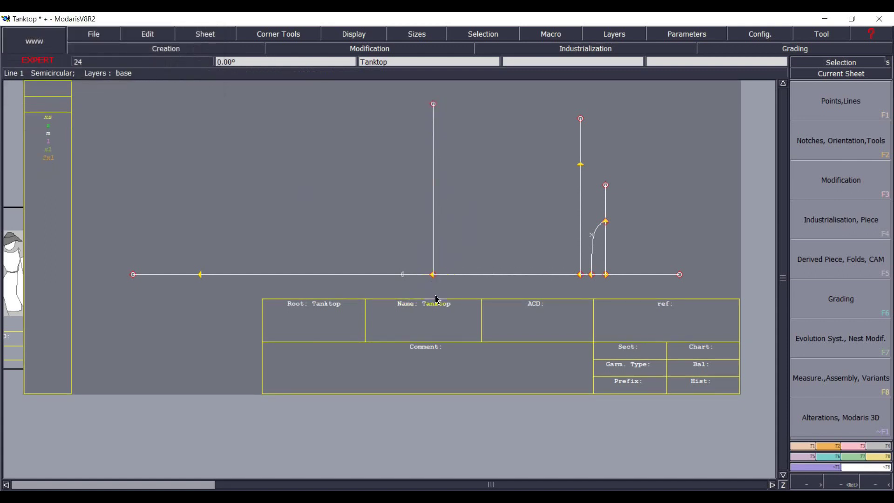
{"action": "left_click", "coordinate": [434, 274]}
{"action": "left_click", "coordinate": [449, 214]}
Look up the half chest width in the tech pack PDF's measurement diagram and size table, and return to Modaris.
{"action": "left_click", "coordinate": [590, 488]}
{"action": "scroll", "coordinate": [433, 300], "scroll_direction": "down", "scroll_amount": 5}
{"action": "scroll", "coordinate": [440, 308], "scroll_direction": "up", "scroll_amount": 3}
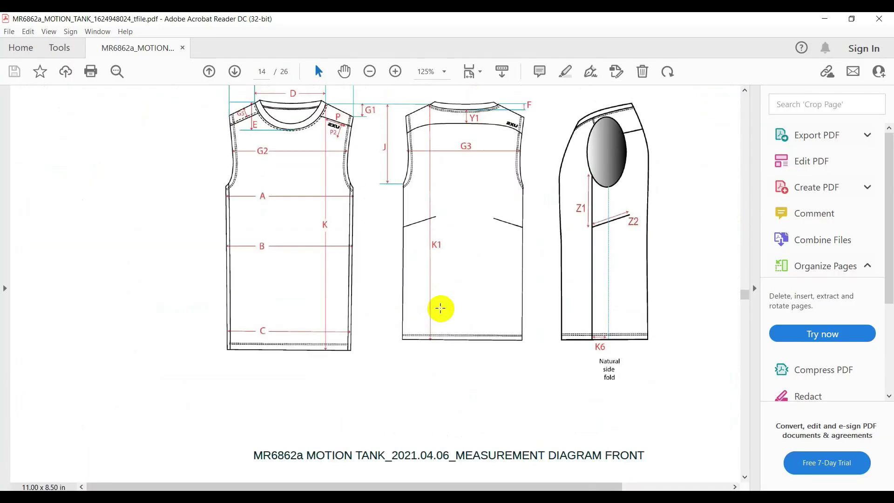
{"action": "scroll", "coordinate": [395, 325], "scroll_direction": "down", "scroll_amount": 5}
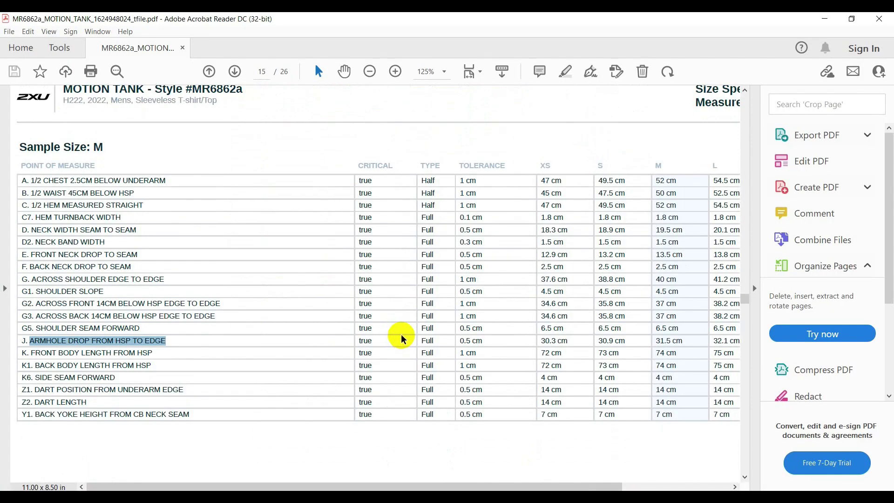
{"action": "left_click", "coordinate": [824, 21]}
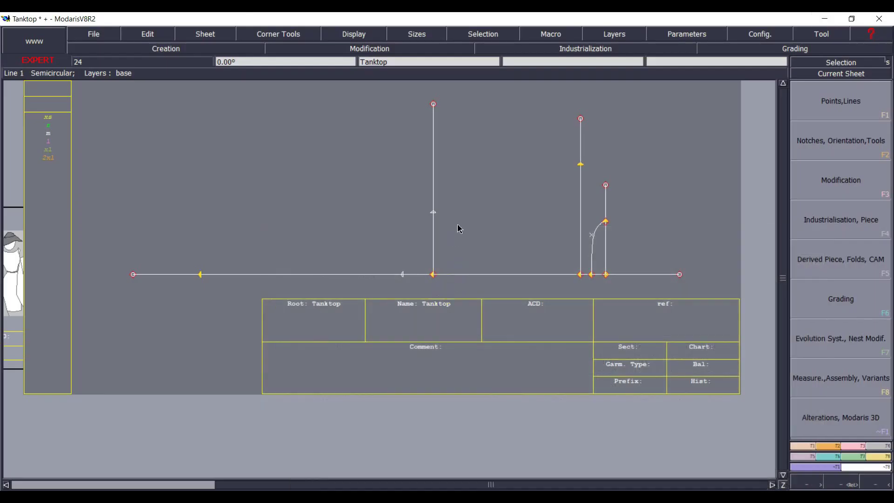
Define the developed point on the armhole drop line by CHEST 2.5CM BELOW UNDERARM 1/2 A at 50% scale.
{"action": "left_click", "coordinate": [434, 213]}
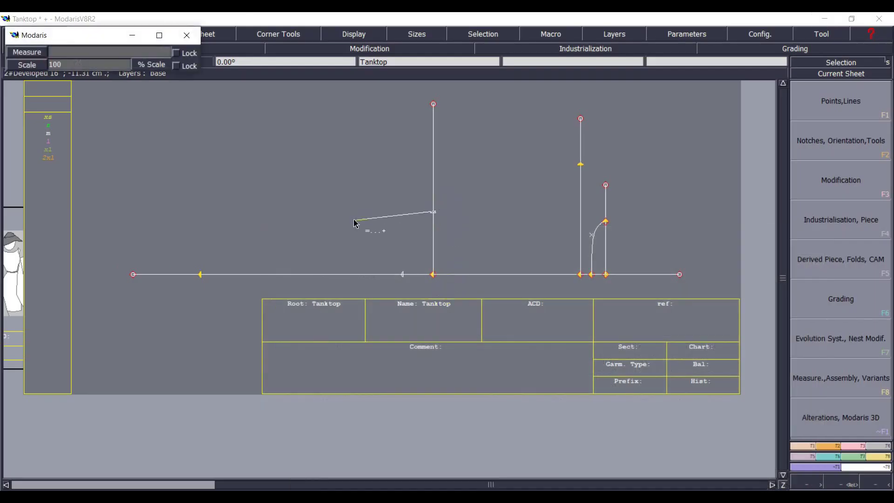
{"action": "key", "text": "Down"}
{"action": "left_click", "coordinate": [72, 65]}
{"action": "type", "text": "5"}
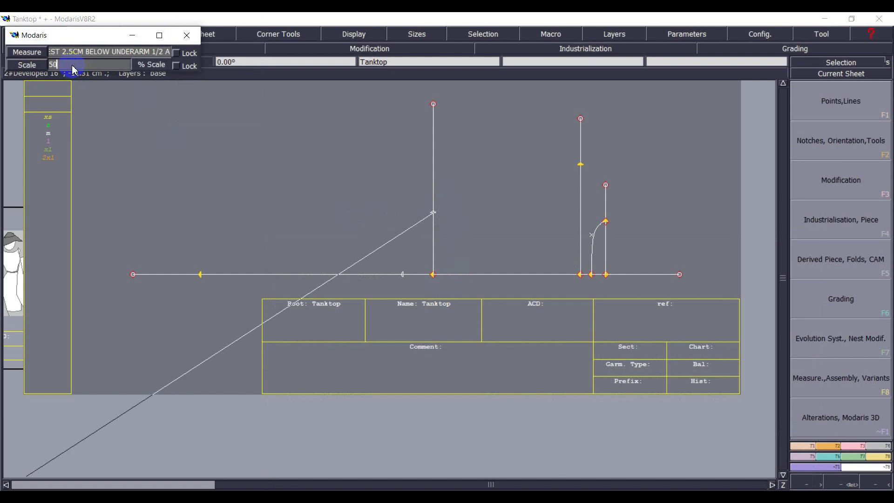
{"action": "type", "text": "0"}
{"action": "key", "text": "Return"}
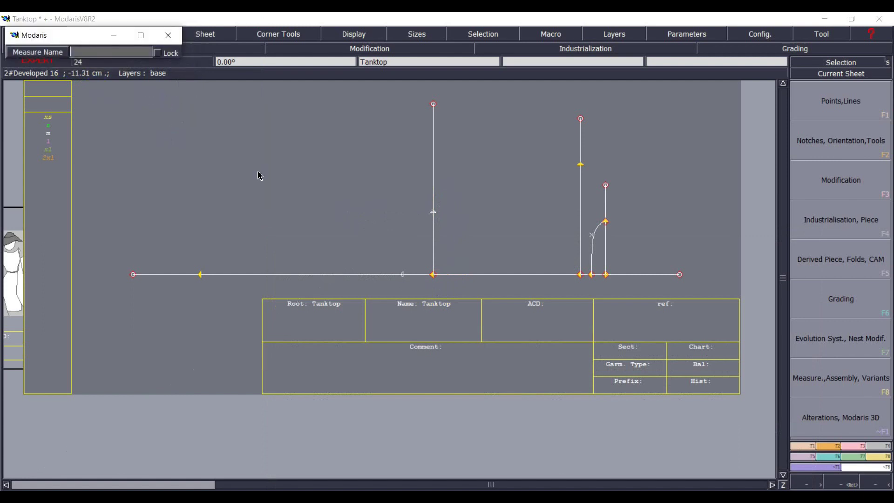
{"action": "key", "text": "Return"}
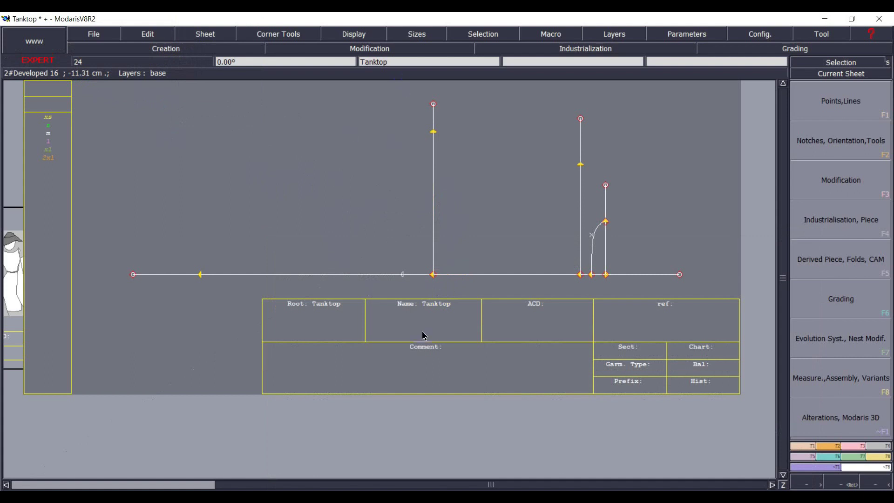
Look up the across measurements below HSP in the tech pack PDF's diagram and size table, and return to Modaris.
{"action": "left_click", "coordinate": [482, 474]}
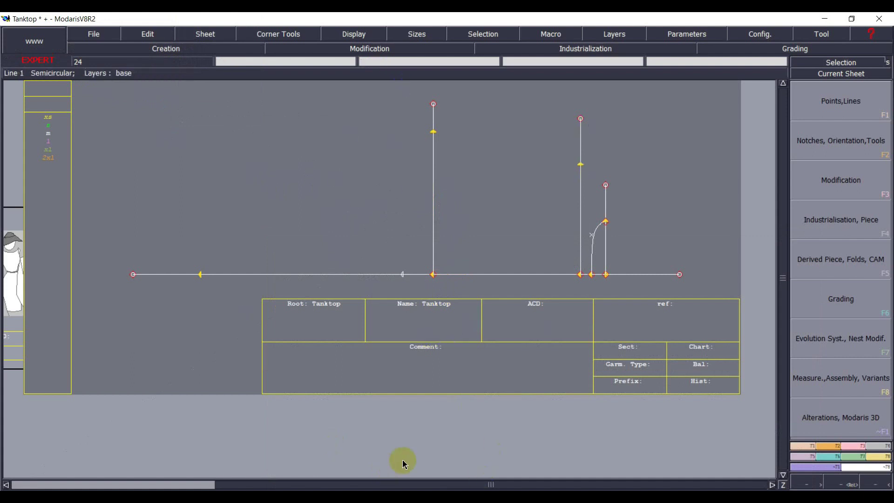
{"action": "left_click", "coordinate": [592, 501]}
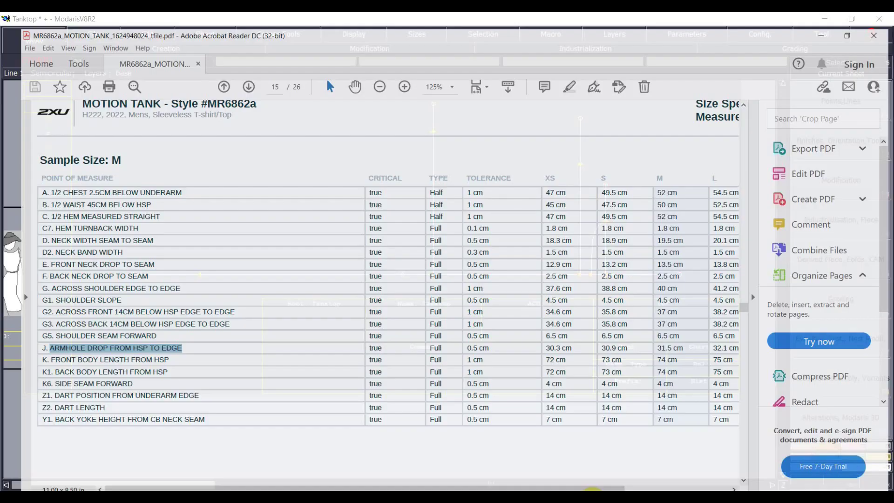
{"action": "scroll", "coordinate": [279, 267], "scroll_direction": "up", "scroll_amount": 8}
{"action": "scroll", "coordinate": [307, 196], "scroll_direction": "up", "scroll_amount": 1}
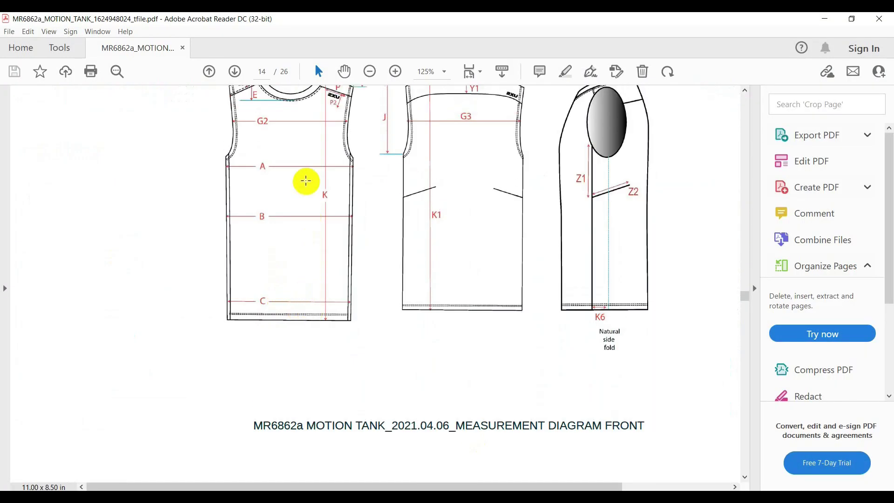
{"action": "scroll", "coordinate": [401, 253], "scroll_direction": "down", "scroll_amount": 2}
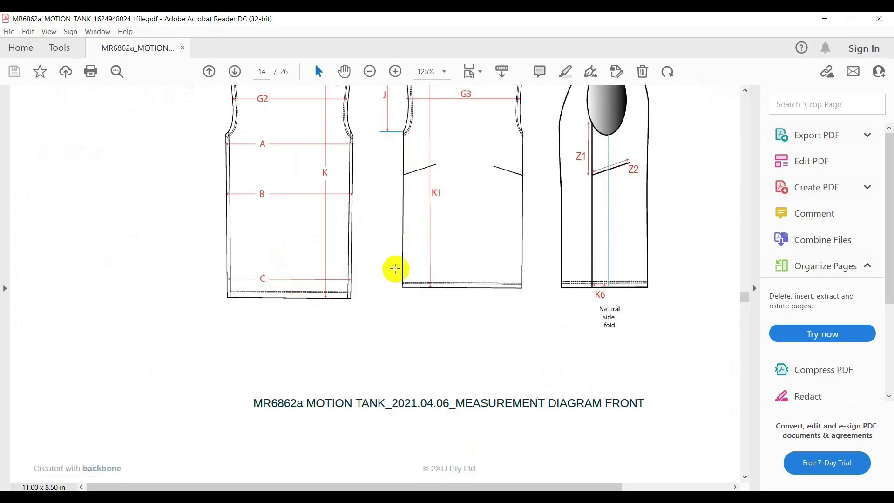
{"action": "key", "text": "alt+Tab"}
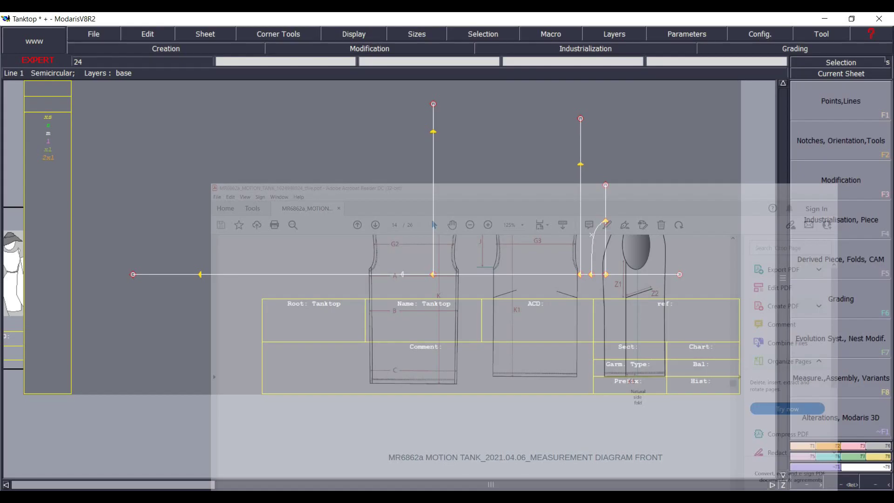
{"action": "key", "text": "alt+Tab"}
{"action": "scroll", "coordinate": [467, 383], "scroll_direction": "down", "scroll_amount": 10}
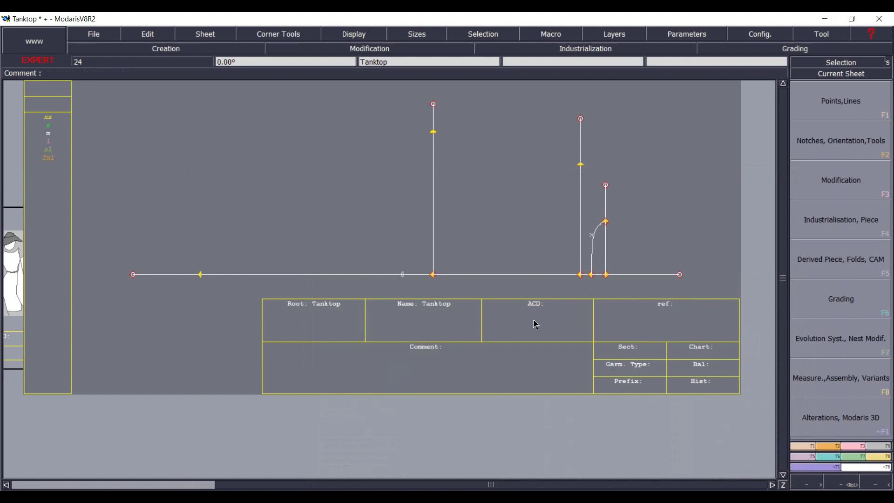
Place a developed point on the centre line 14 cm from the HSP level towards the hem.
{"action": "left_click", "coordinate": [605, 275]}
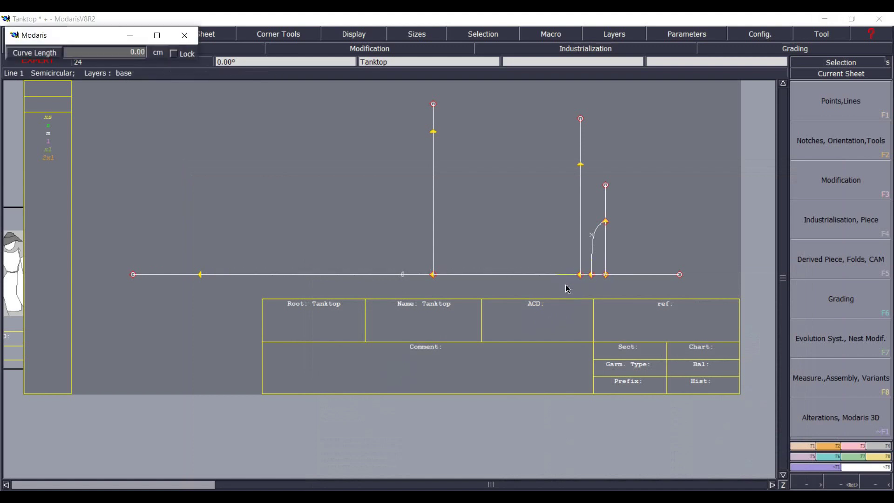
{"action": "key", "text": "Down"}
{"action": "key", "text": "Return"}
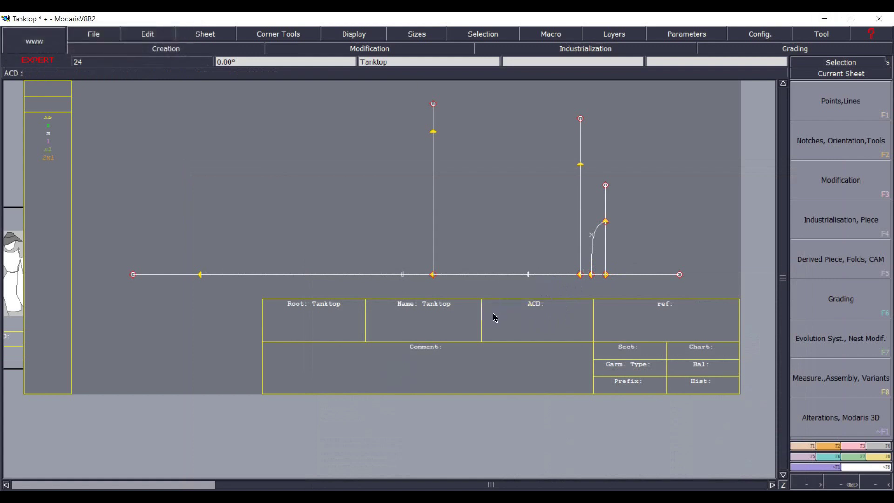
Draw a line about 25.1 cm long perpendicular to the centre line at the 14 cm level, and place a developed point on it.
{"action": "left_click", "coordinate": [528, 274]}
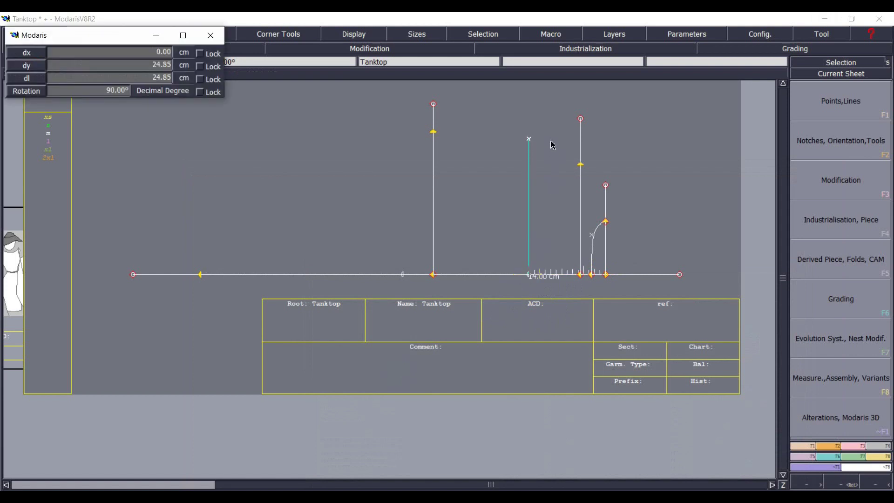
{"action": "left_click", "coordinate": [534, 140]}
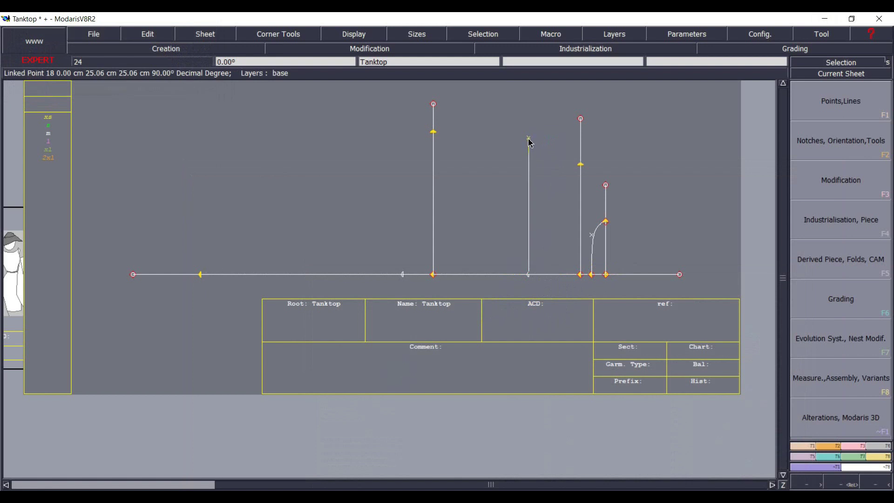
{"action": "left_click", "coordinate": [529, 138]}
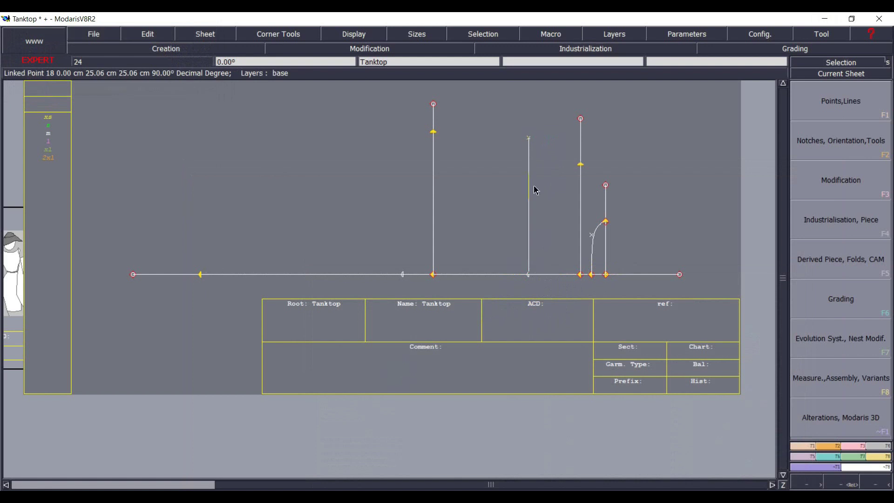
{"action": "left_click", "coordinate": [529, 274]}
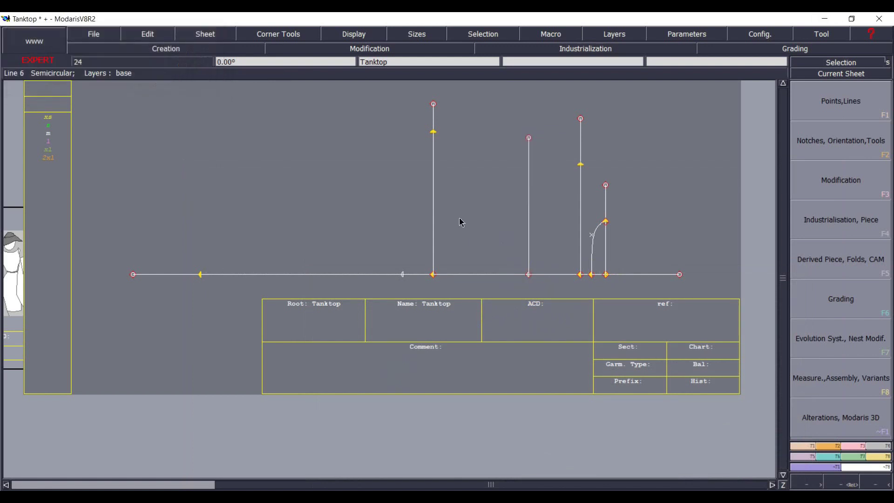
{"action": "left_click", "coordinate": [528, 274]}
{"action": "left_click", "coordinate": [545, 232]}
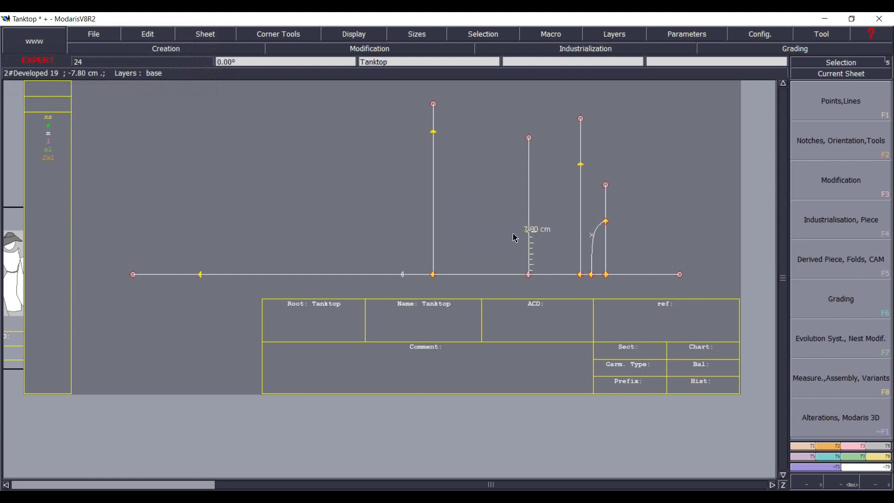
Define the developed point on the 14 cm level line by ACROSS FRONT 14CM BELOW HSP EDGE TO EDGE G2 at 50% scale.
{"action": "left_click", "coordinate": [526, 232]}
{"action": "key", "text": "Down"}
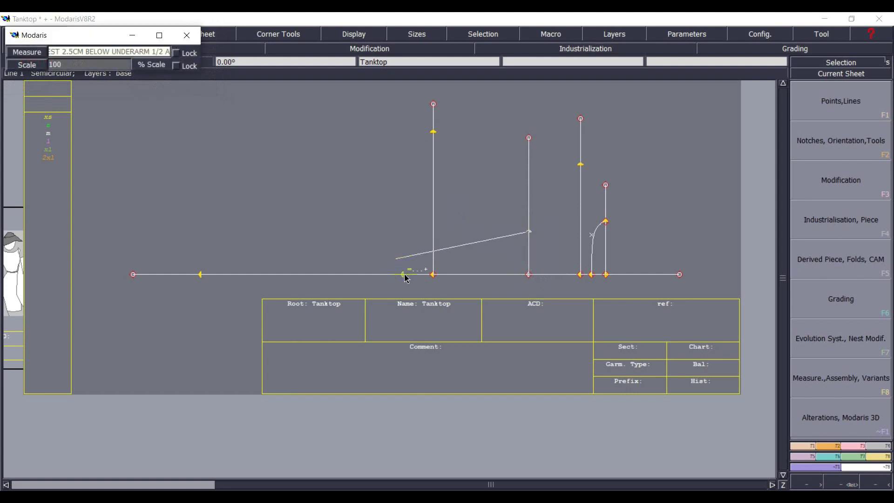
{"action": "type", "text": "A"}
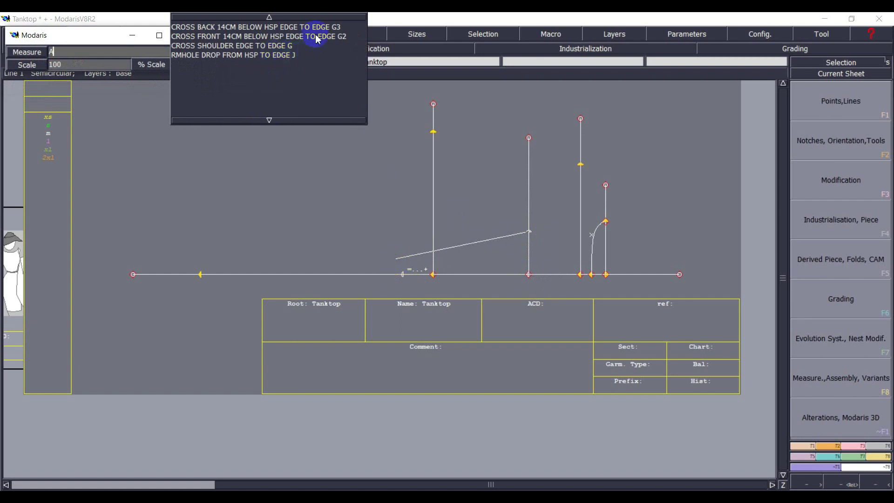
{"action": "left_click", "coordinate": [313, 37]}
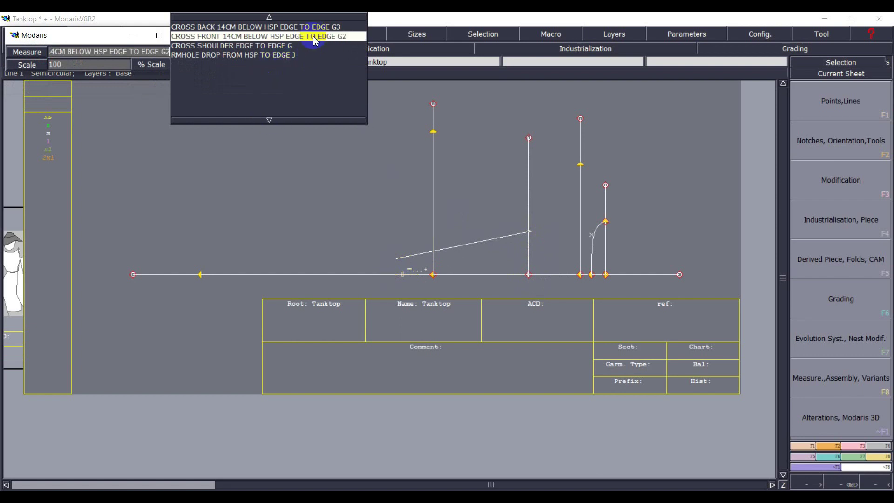
{"action": "type", "text": "5"}
{"action": "key", "text": "Return"}
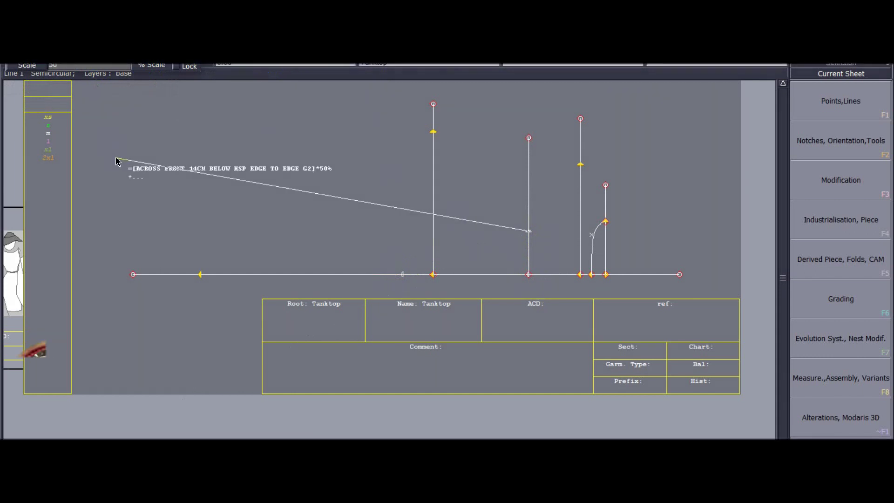
{"action": "left_click", "coordinate": [116, 159]}
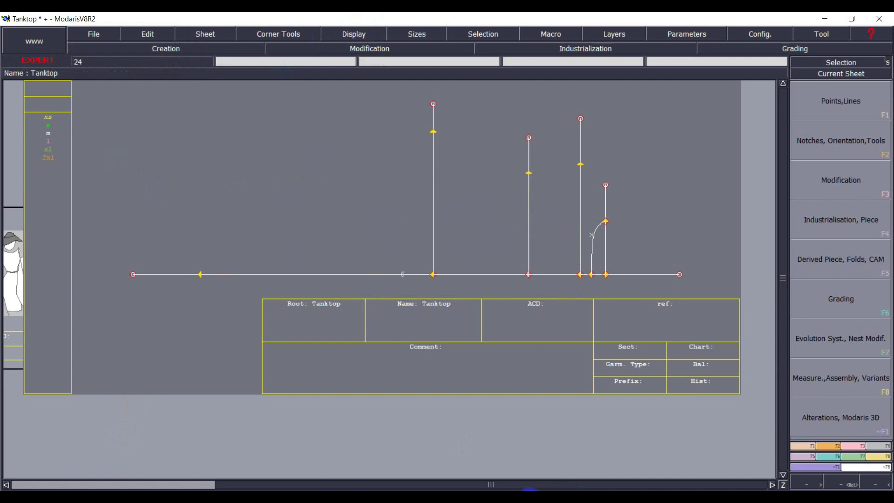
Look up the half waist measurement and its distance below HSP in the tech pack PDF, and return to Modaris.
{"action": "left_click", "coordinate": [594, 495]}
{"action": "scroll", "coordinate": [351, 299], "scroll_direction": "up", "scroll_amount": 5}
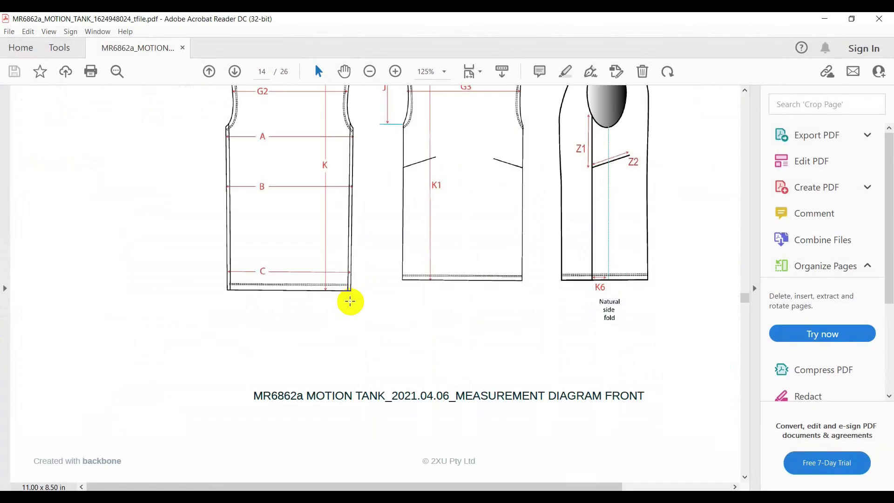
{"action": "scroll", "coordinate": [349, 303], "scroll_direction": "down", "scroll_amount": 5}
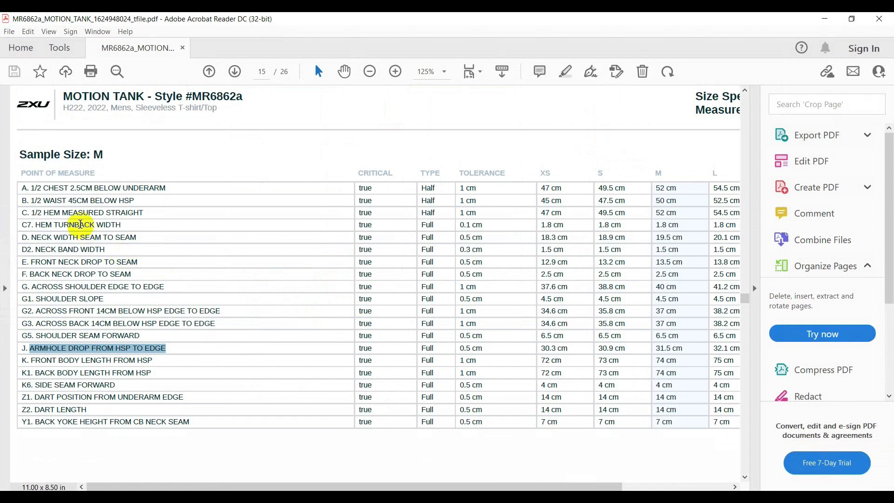
{"action": "left_click", "coordinate": [824, 19]}
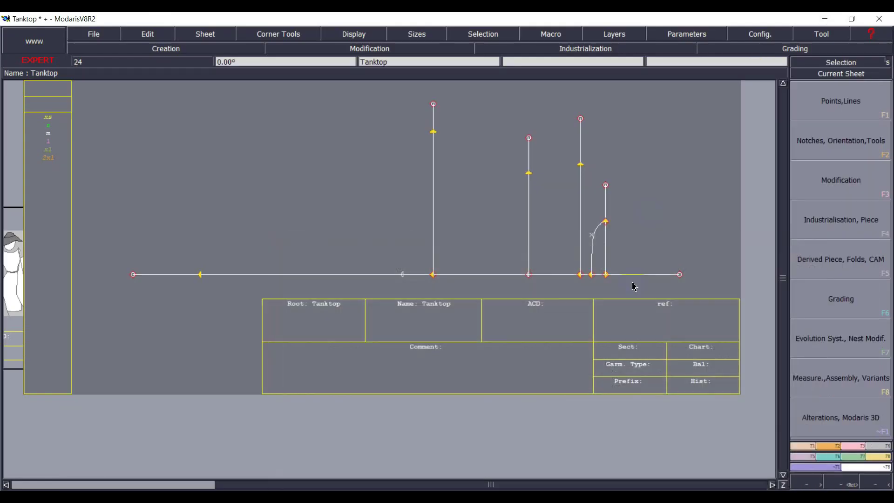
Place a developed point for the waist level on the centre line, 45 cm from the HSP level towards the hem.
{"action": "left_click", "coordinate": [606, 275]}
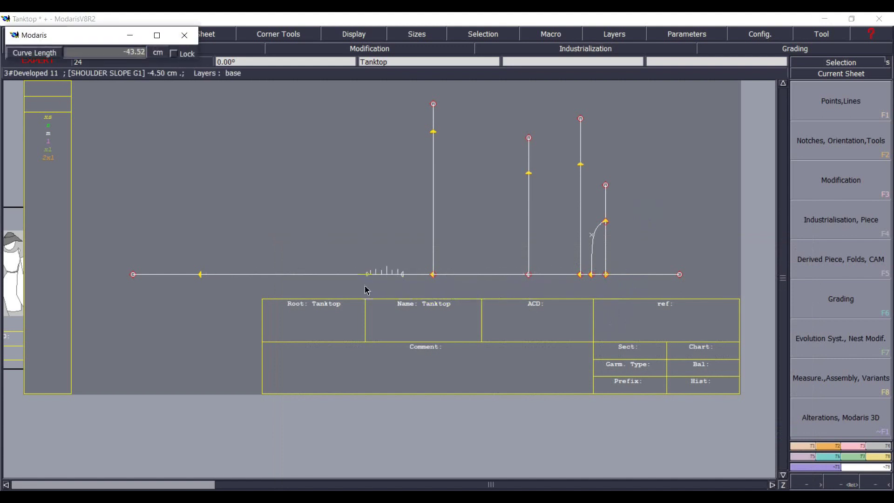
{"action": "key", "text": "Down"}
{"action": "type", "text": "--45.00"}
{"action": "key", "text": "Return"}
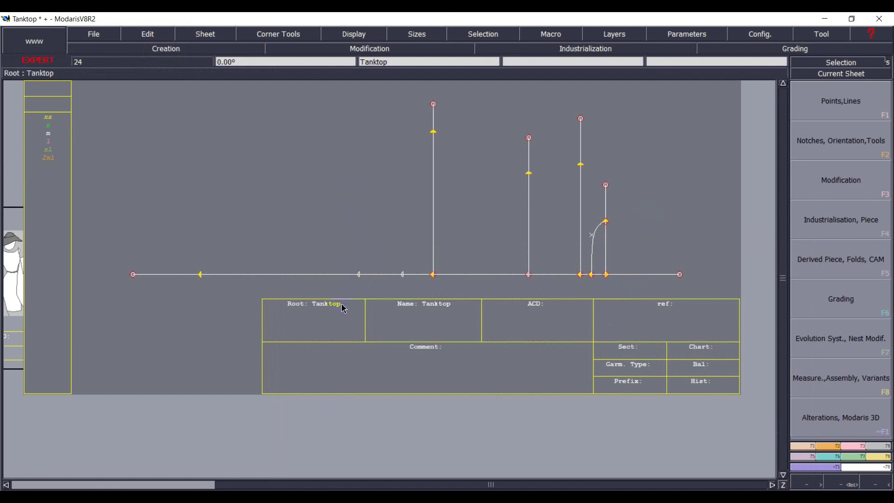
Draw a line about 31.6 cm long perpendicular to the centre line at the waist level, and place a developed point on it.
{"action": "left_click", "coordinate": [360, 275]}
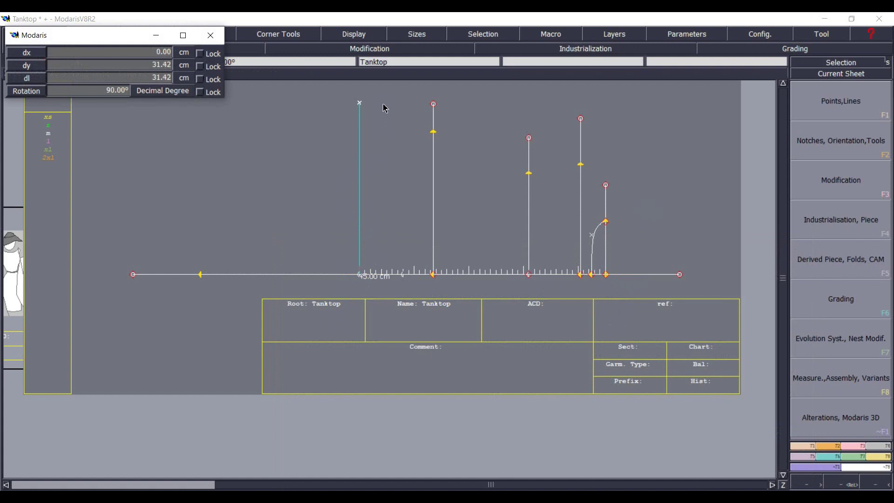
{"action": "left_click", "coordinate": [361, 102]}
{"action": "left_click", "coordinate": [359, 102]}
{"action": "left_click", "coordinate": [359, 274]}
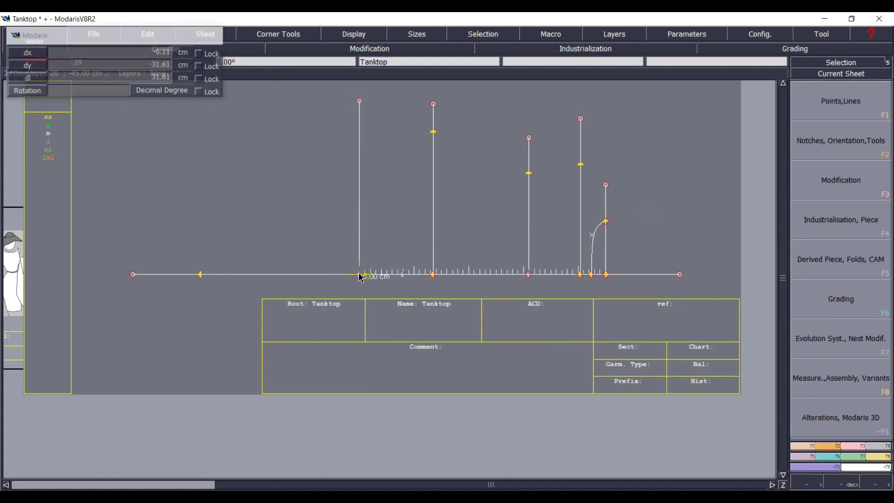
{"action": "left_click", "coordinate": [360, 276]}
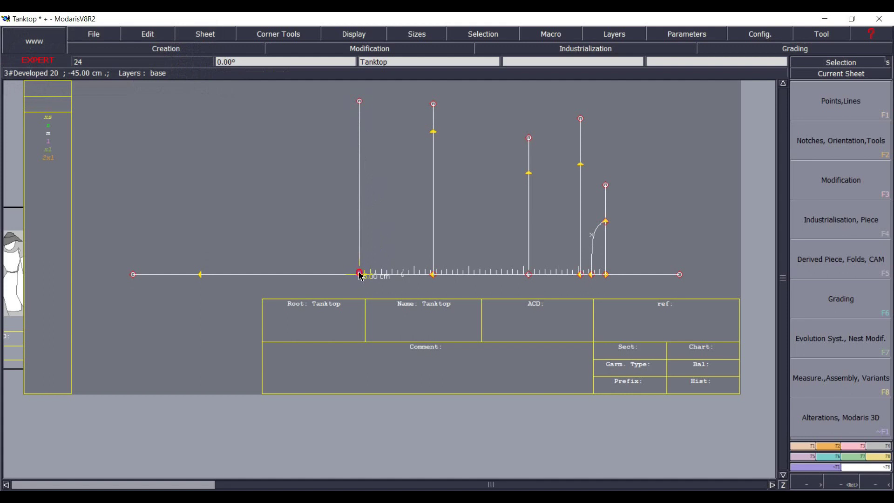
{"action": "left_click", "coordinate": [359, 222]}
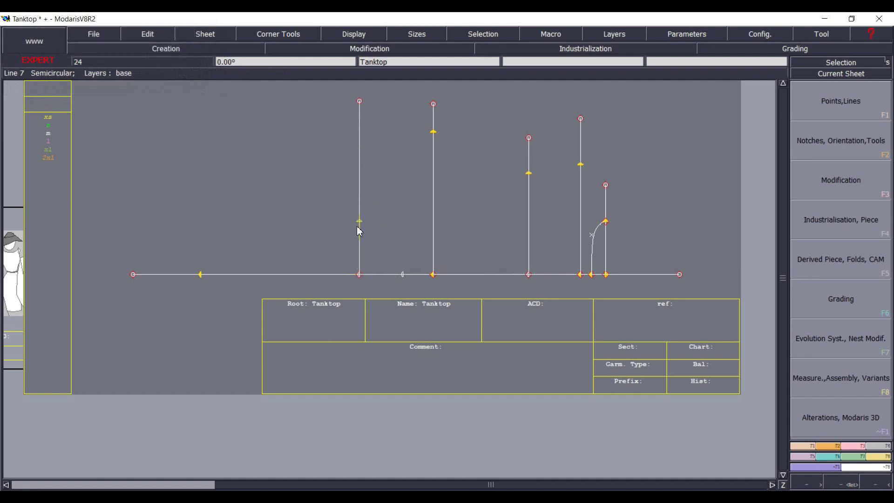
Define the developed point on the waist line by WAIST 45CM BELOW HSP 1/2 B at 50% scale.
{"action": "left_click", "coordinate": [359, 222]}
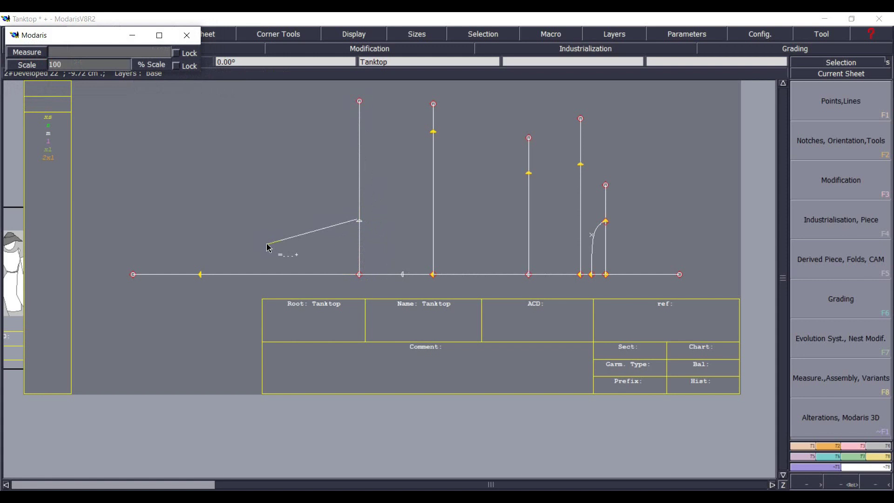
{"action": "key", "text": "Down"}
{"action": "type", "text": "WAIST 45CM BELOW HSP 1/2 B"}
{"action": "left_click", "coordinate": [74, 65]}
{"action": "type", "text": "5"}
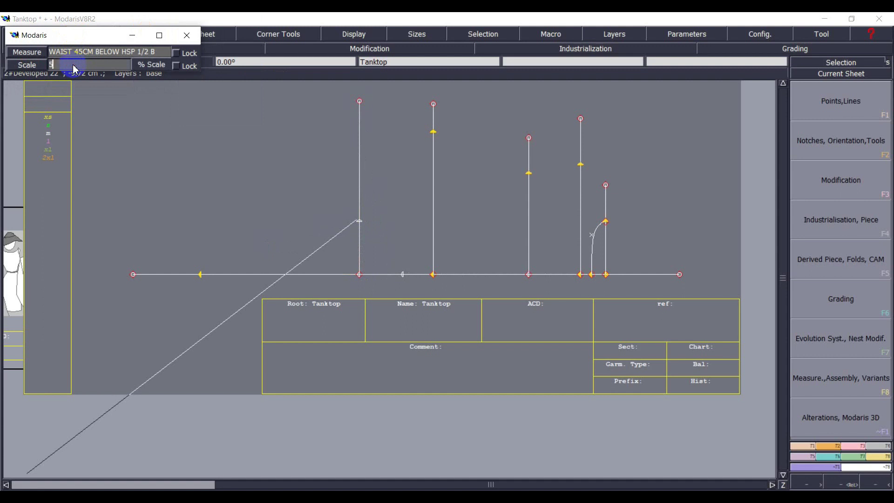
{"action": "type", "text": "0"}
{"action": "key", "text": "Return"}
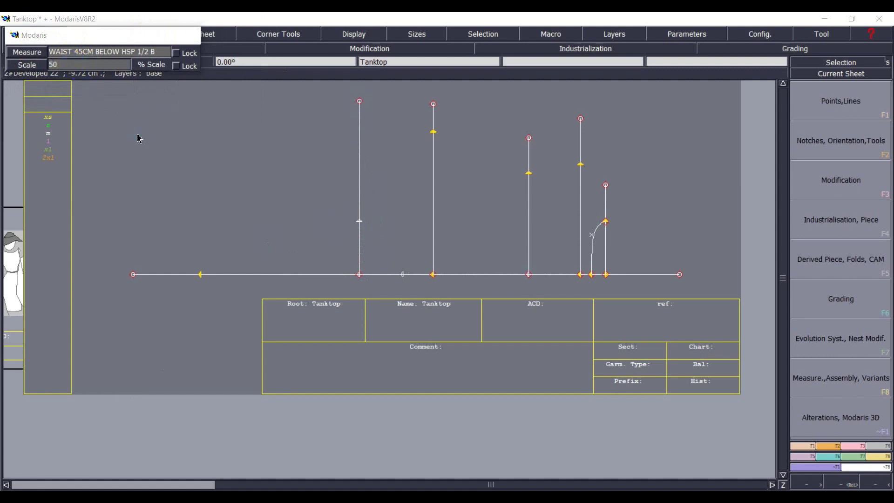
{"action": "key", "text": "Return"}
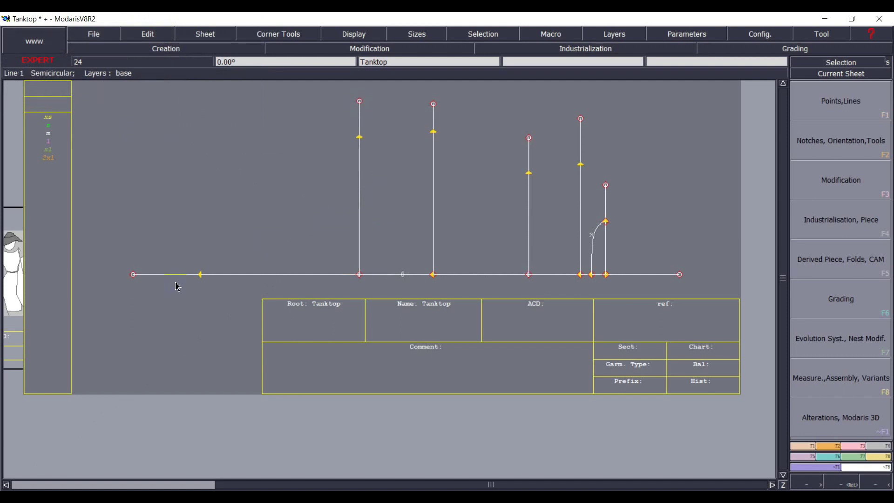
Draw a line about 34.7 cm long perpendicular to the centre line at the hem-level point.
{"action": "left_click", "coordinate": [199, 275]}
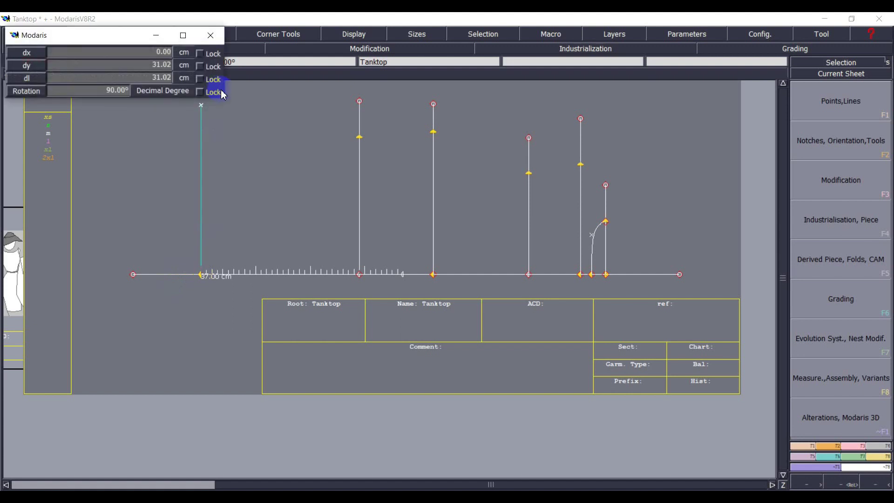
{"action": "left_click", "coordinate": [233, 85]}
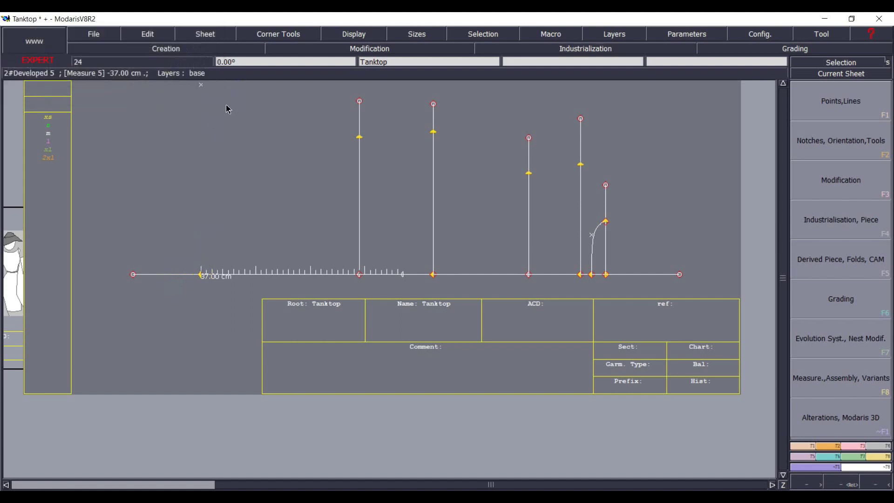
{"action": "left_click", "coordinate": [201, 85]}
{"action": "left_click", "coordinate": [201, 274]}
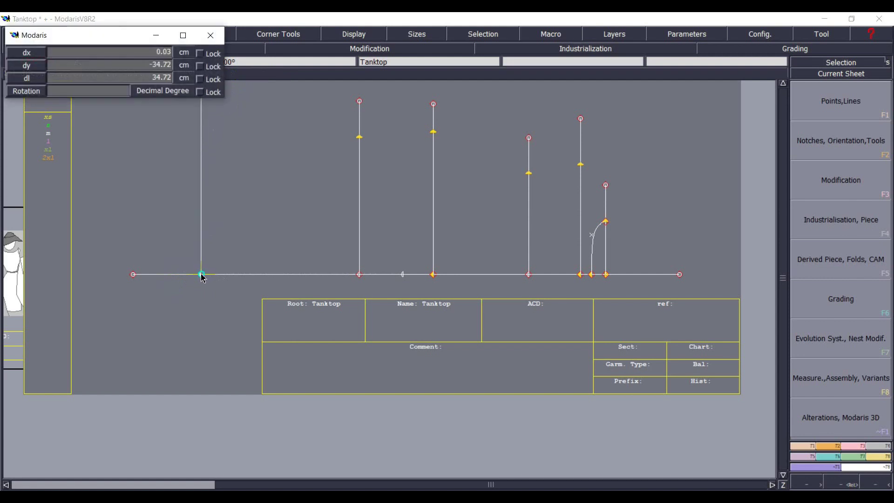
{"action": "key", "text": "Return"}
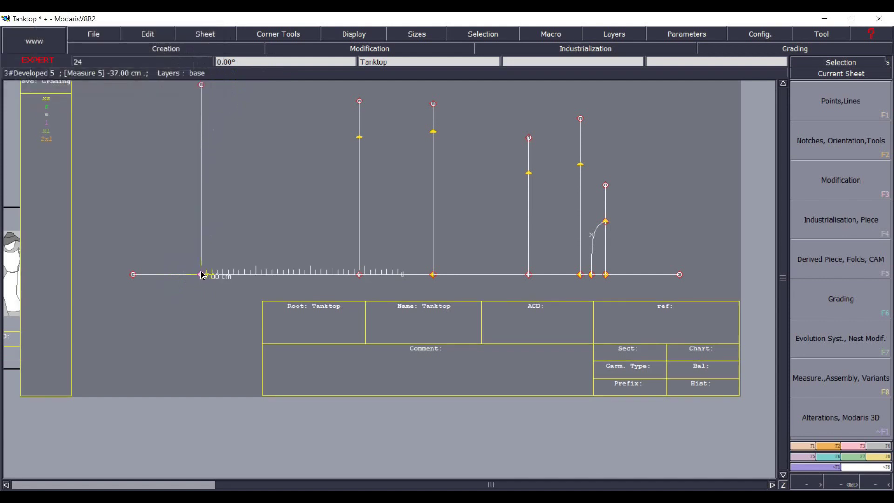
Place a developed point on the hem line and define it by HEM MEASURED STRAIGHT 1/2 C at 50% scale.
{"action": "left_click", "coordinate": [201, 274]}
{"action": "left_click", "coordinate": [224, 195]}
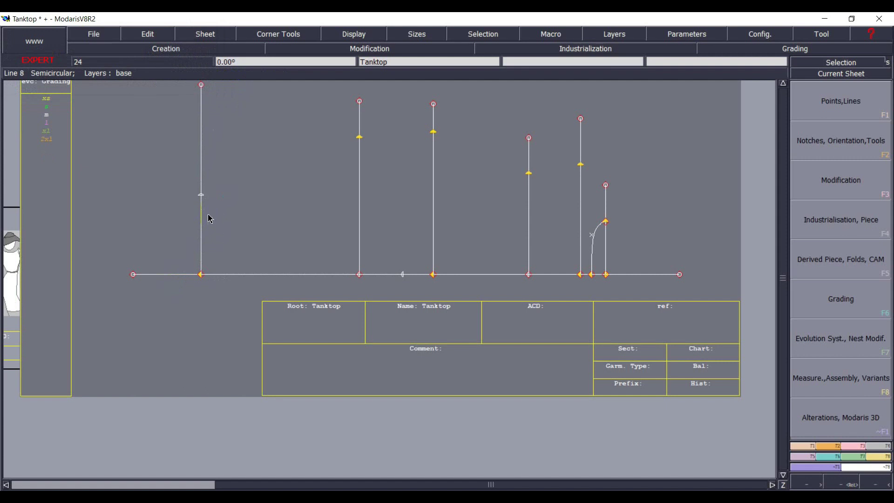
{"action": "left_click", "coordinate": [201, 194]}
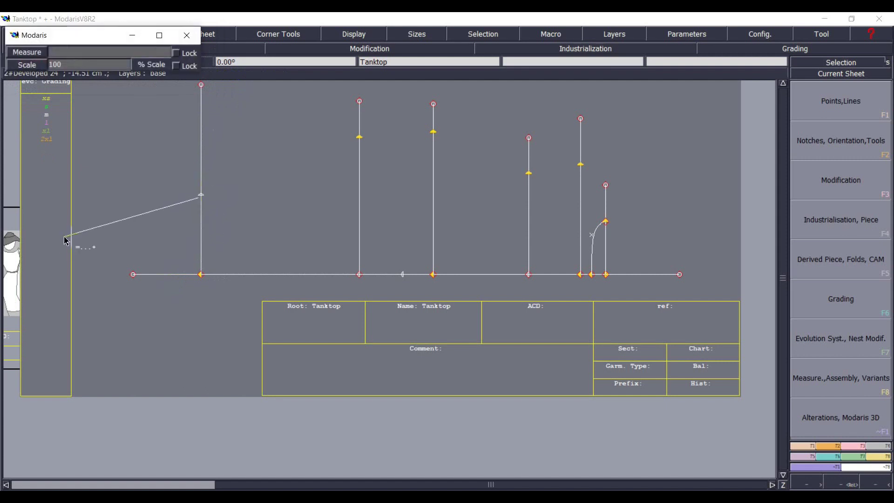
{"action": "type", "text": "HEM"}
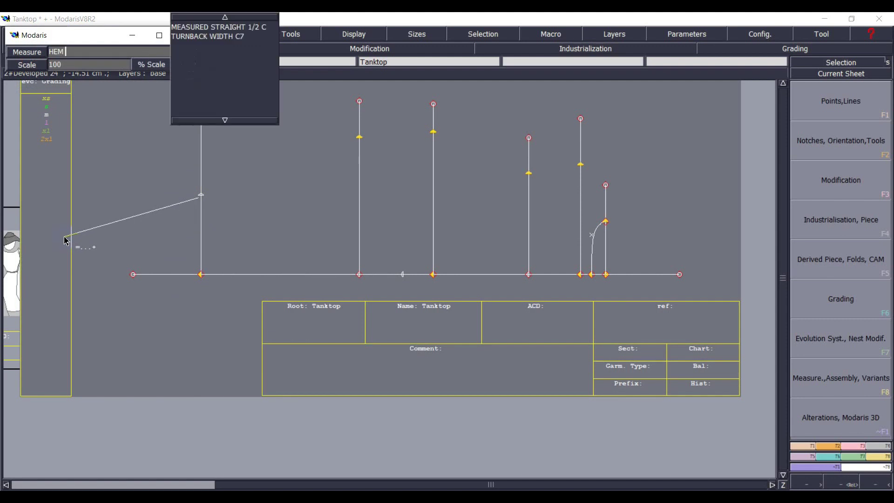
{"action": "left_click", "coordinate": [185, 55]}
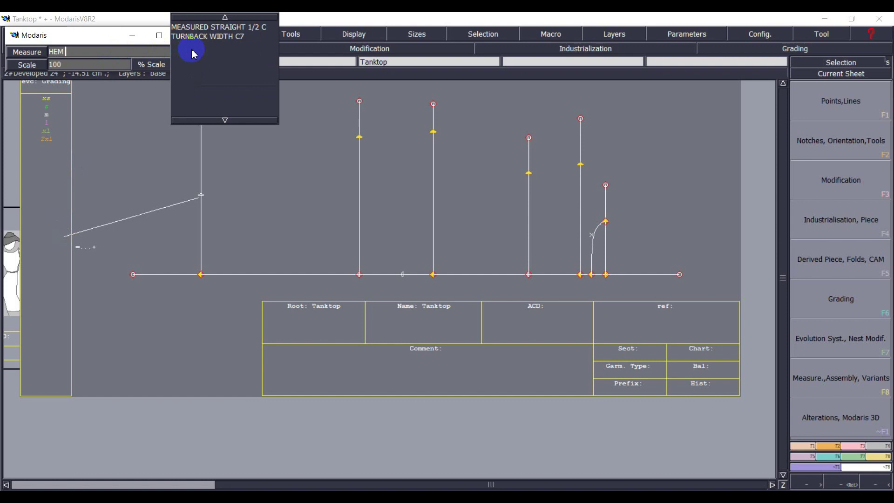
{"action": "left_click", "coordinate": [258, 28]}
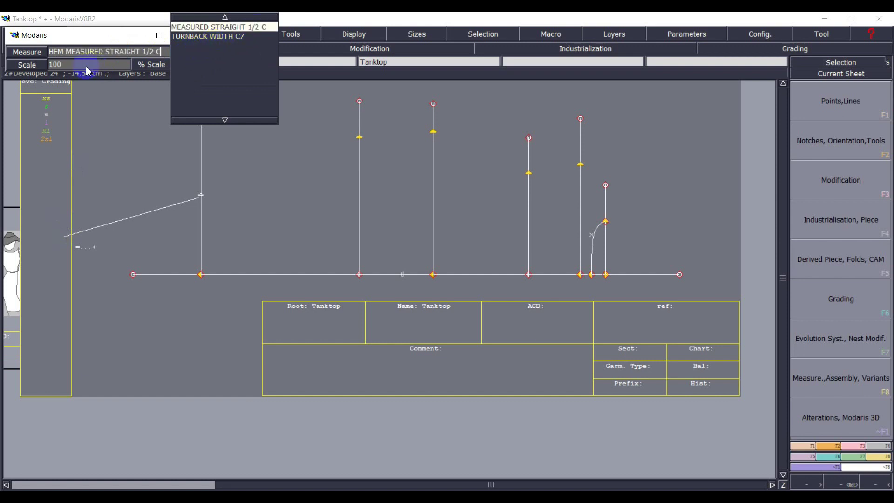
{"action": "key", "text": "Return"}
{"action": "type", "text": "50"}
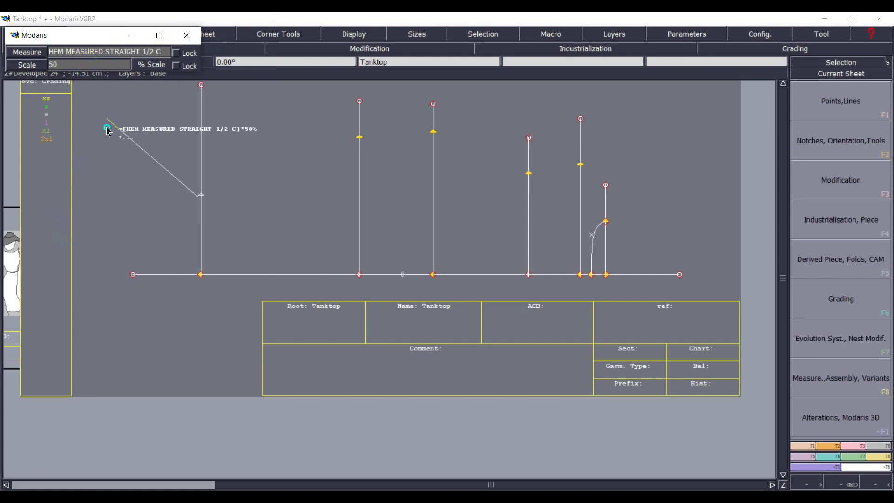
{"action": "left_click", "coordinate": [107, 130]}
{"action": "key", "text": "Return"}
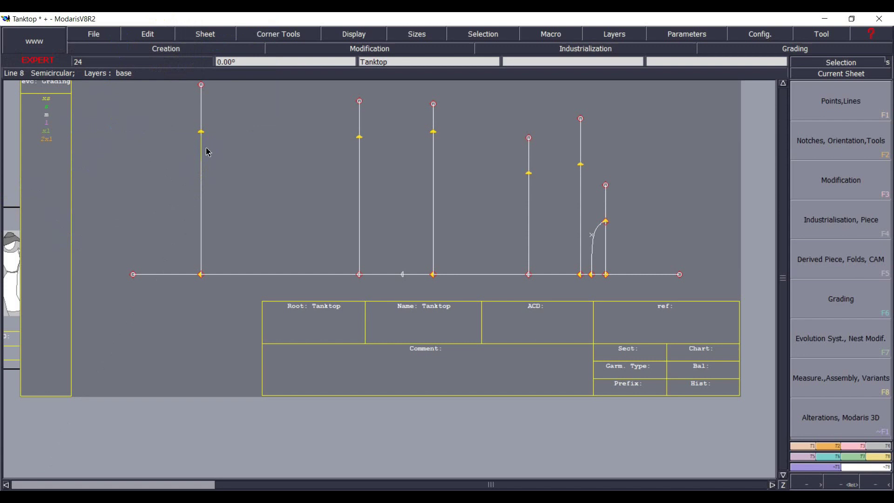
{"action": "left_click", "coordinate": [203, 132]}
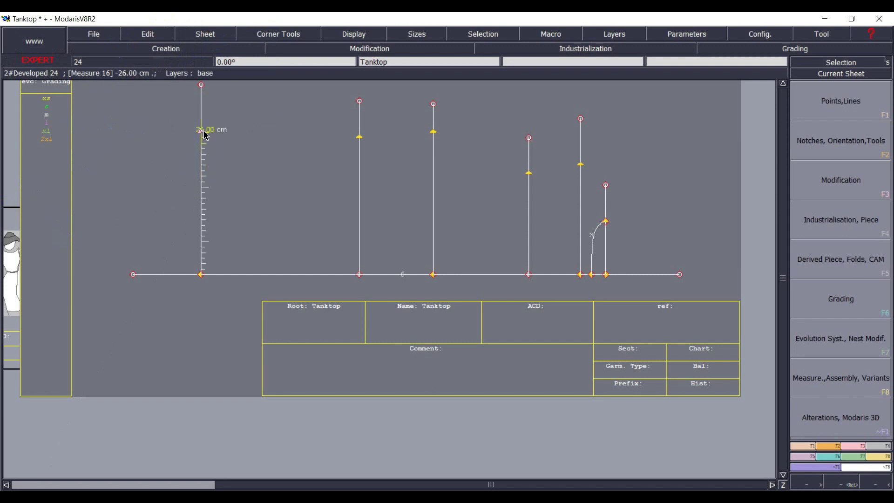
{"action": "left_click", "coordinate": [202, 131]}
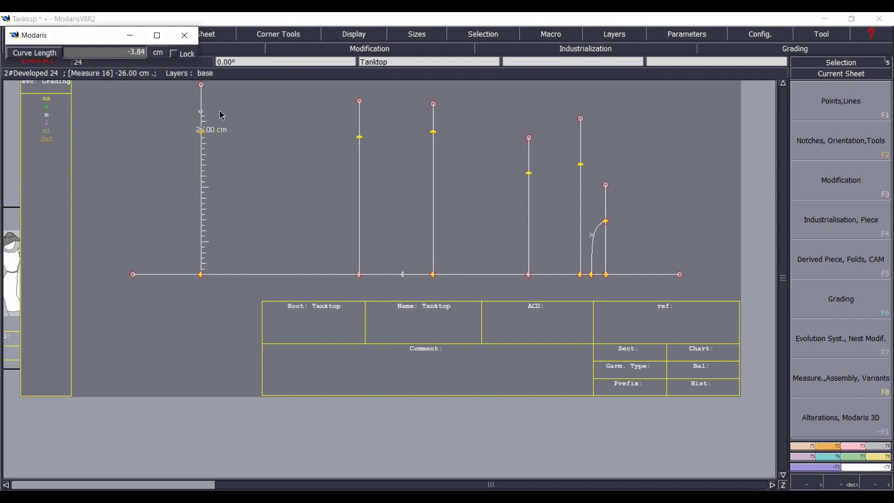
{"action": "key", "text": "Tab"}
{"action": "type", "text": "-"}
{"action": "key", "text": "Return"}
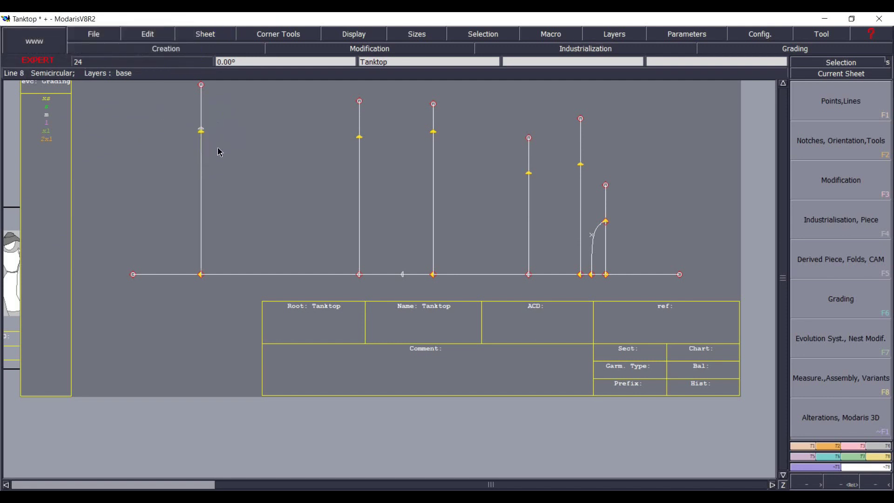
Place a developed point on the hem line 6 cm outward from the hem width point, using a curve length of -6.
{"action": "left_click", "coordinate": [202, 132]}
{"action": "key", "text": "BackSpace"}
{"action": "key", "text": "BackSpace"}
{"action": "key", "text": "BackSpace"}
{"action": "key", "text": "BackSpace"}
{"action": "key", "text": "BackSpace"}
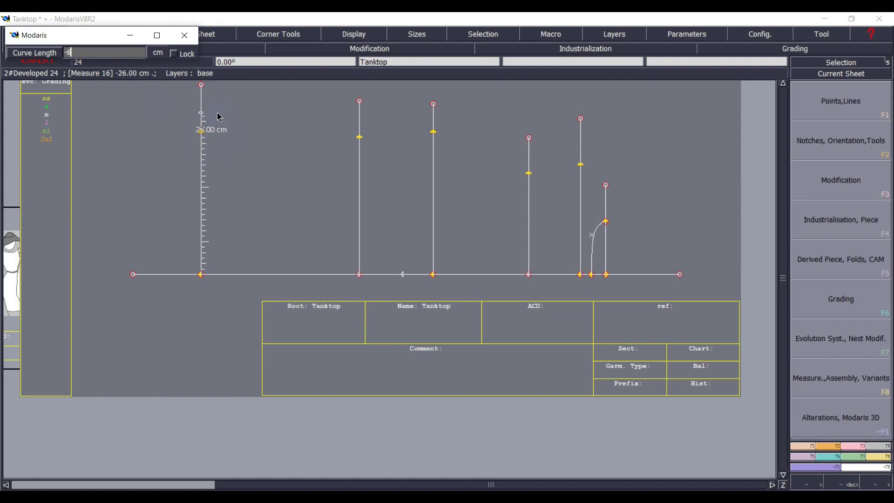
{"action": "key", "text": "Return"}
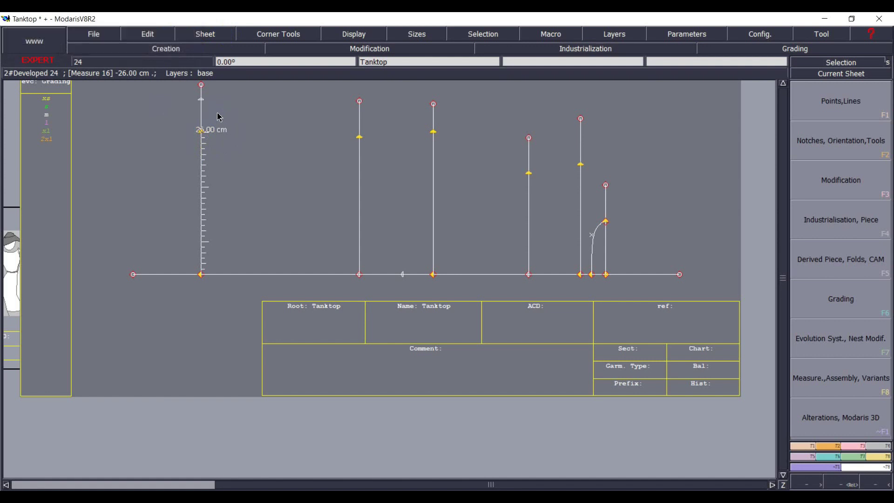
Place developed points 6 cm outward from the width points on the waist and chest lines.
{"action": "left_click", "coordinate": [359, 140]}
{"action": "key", "text": "Return"}
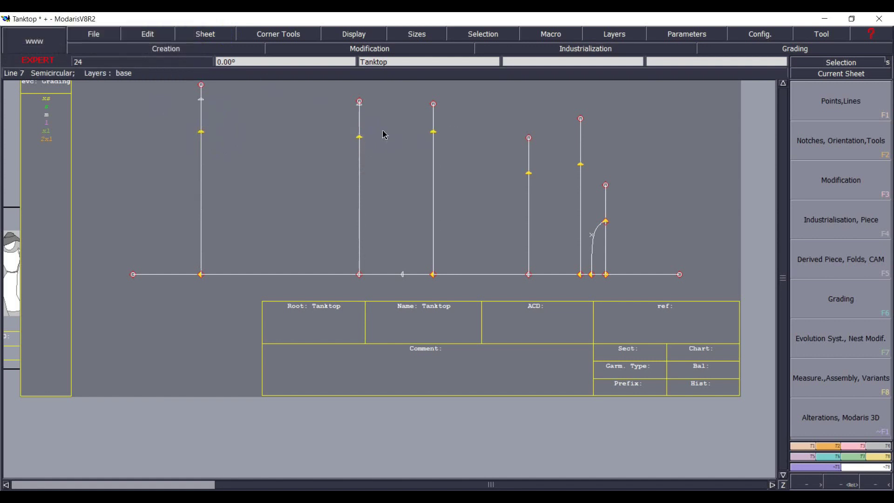
{"action": "left_click", "coordinate": [435, 130]}
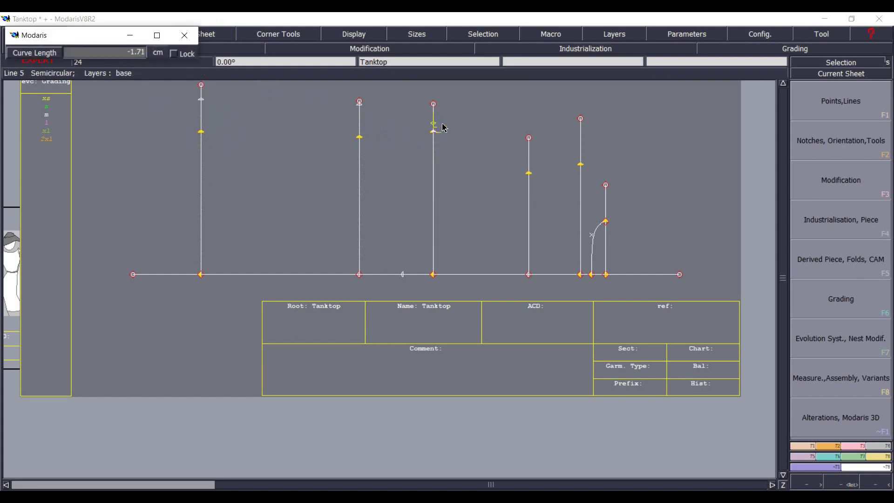
{"action": "key", "text": "Return"}
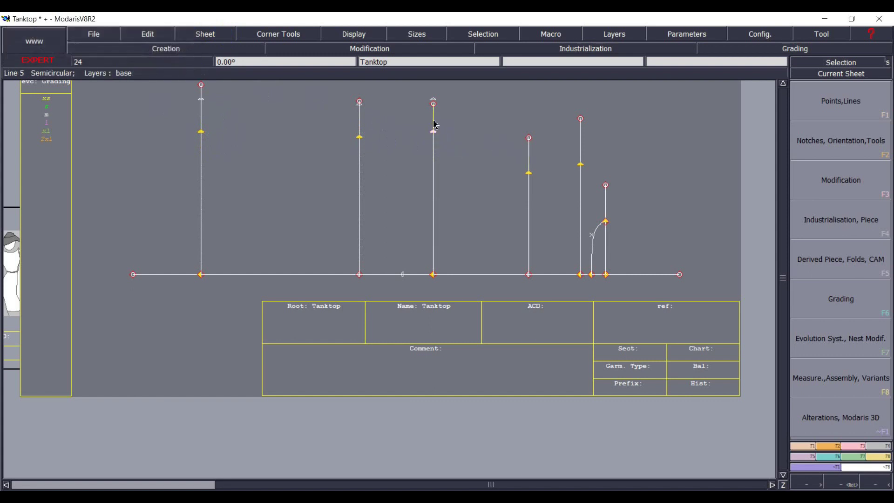
Extend the outer ends of the chest and waist lines past their outward 6 cm developed points.
{"action": "left_click", "coordinate": [434, 112]}
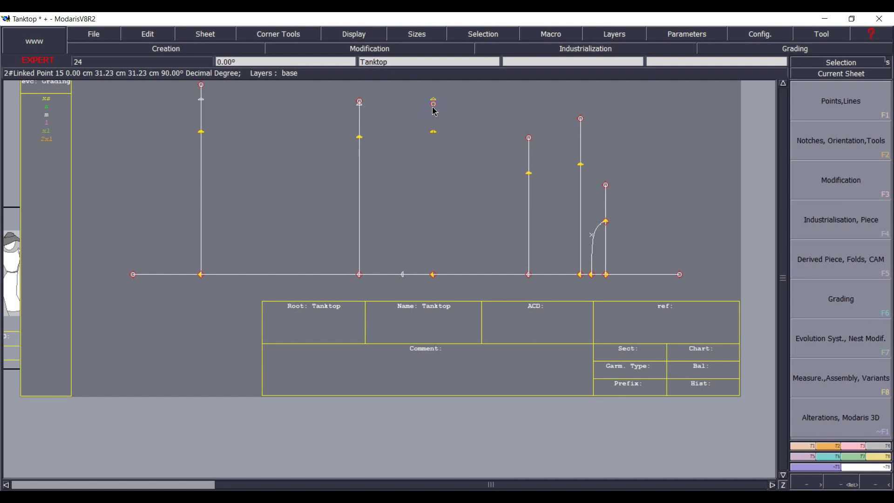
{"action": "left_click", "coordinate": [434, 112]}
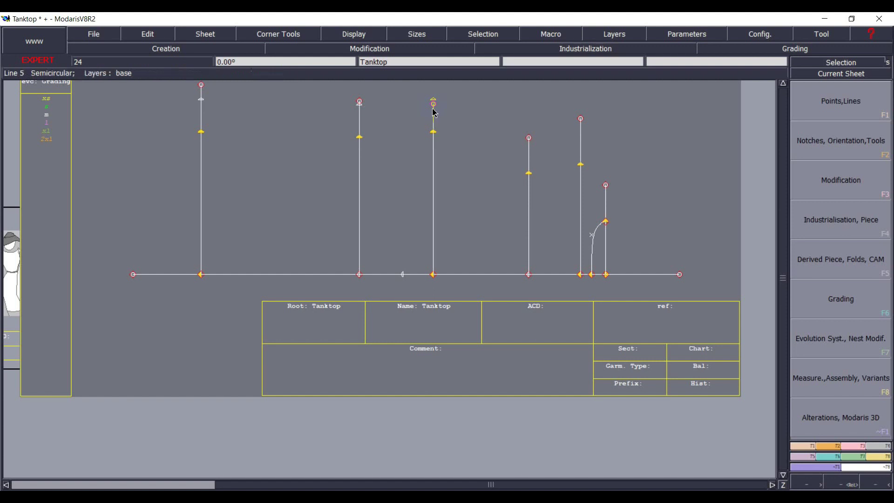
{"action": "left_click", "coordinate": [433, 108]}
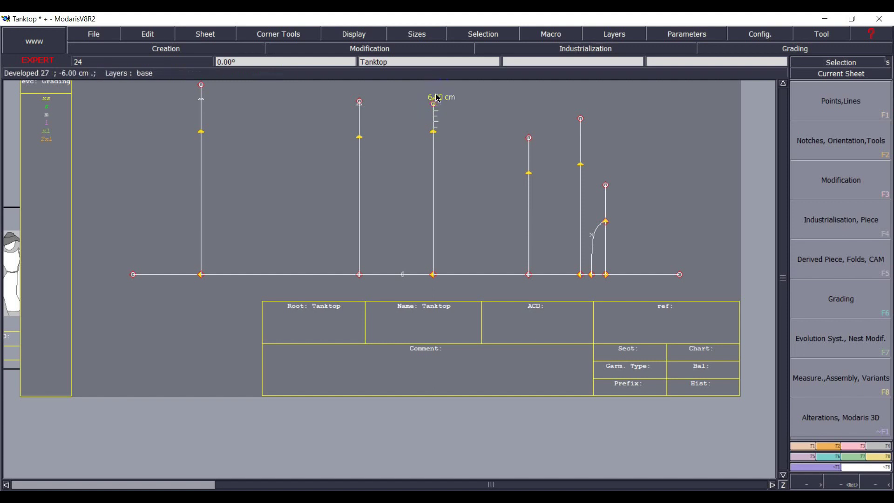
{"action": "left_click", "coordinate": [434, 104]}
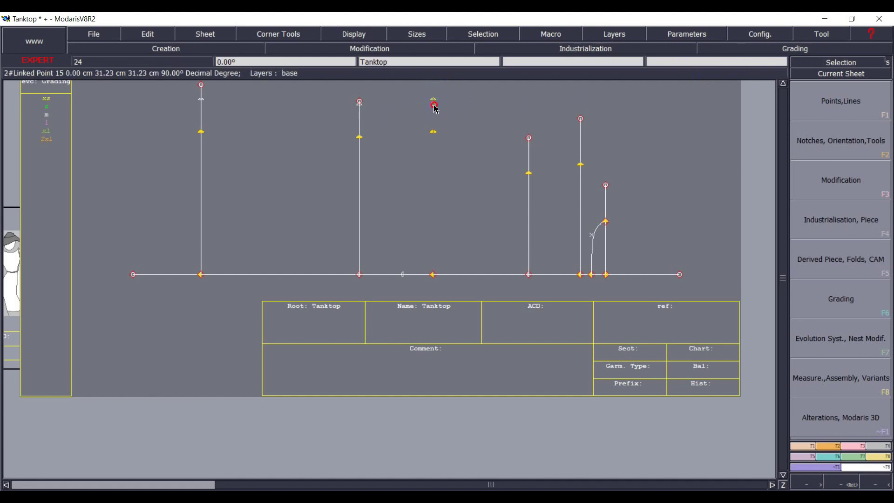
{"action": "left_click", "coordinate": [436, 109]}
{"action": "left_click", "coordinate": [446, 87]}
{"action": "left_click", "coordinate": [360, 101]}
{"action": "left_click", "coordinate": [359, 89]}
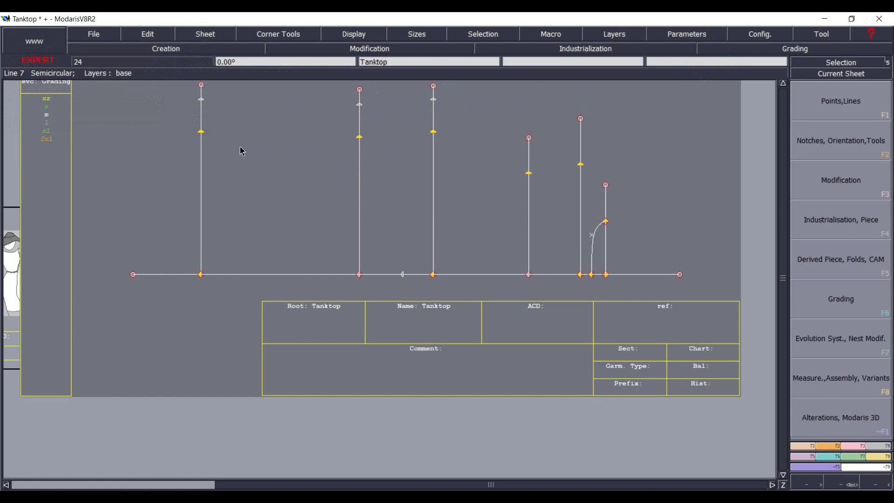
Place a developed point on the hem line 6 cm inward from the hem width point, towards the centre line.
{"action": "left_click", "coordinate": [201, 132]}
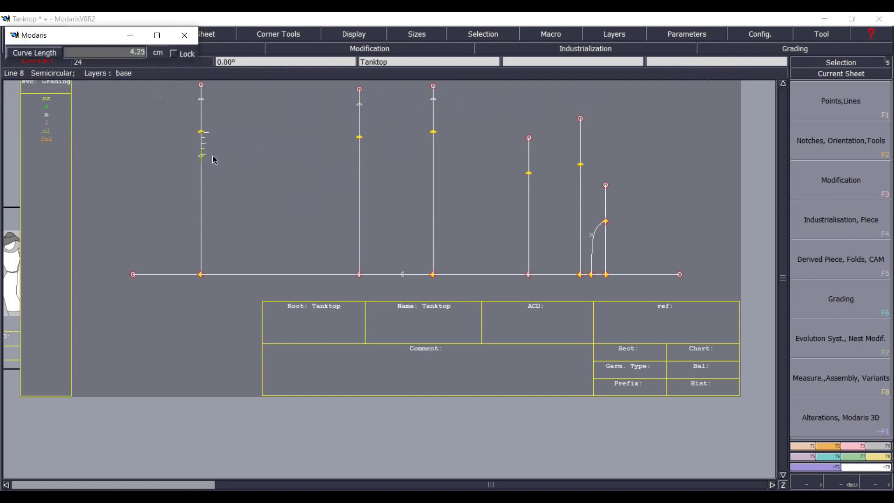
{"action": "type", "text": "-6.00"}
{"action": "type", "text": "6"}
{"action": "key", "text": "Return"}
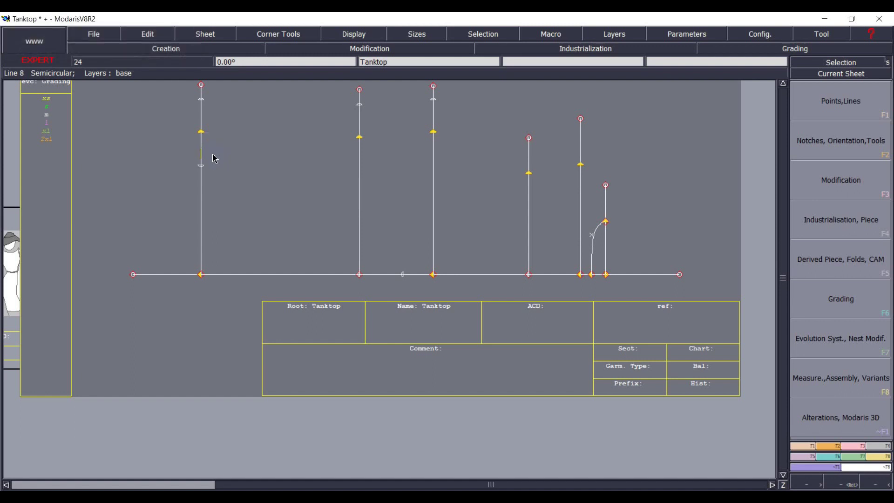
Place developed points 6 cm inward from the width points on the waist and chest lines.
{"action": "left_click", "coordinate": [361, 149]}
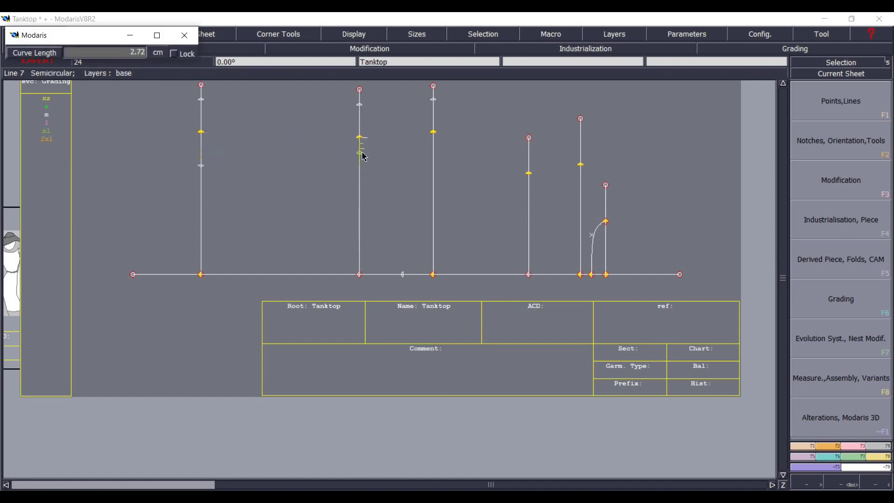
{"action": "type", "text": "6"}
{"action": "key", "text": "Return"}
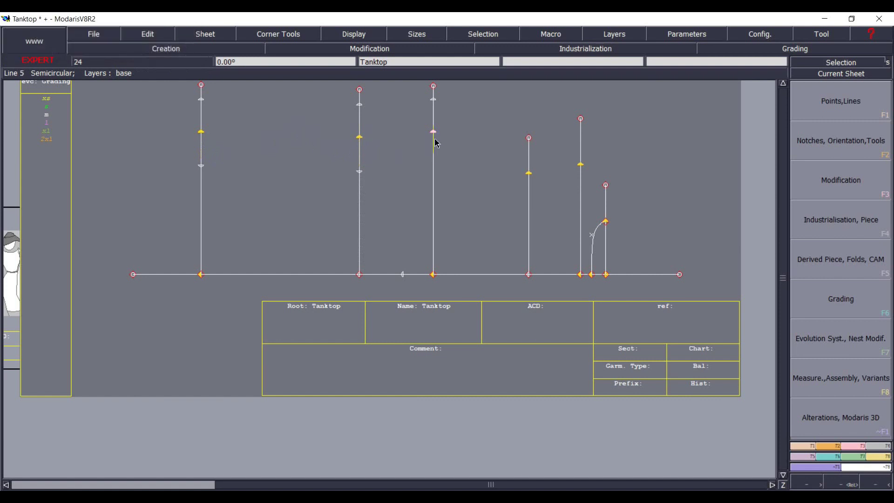
{"action": "left_click", "coordinate": [436, 157]}
{"action": "type", "text": "6"}
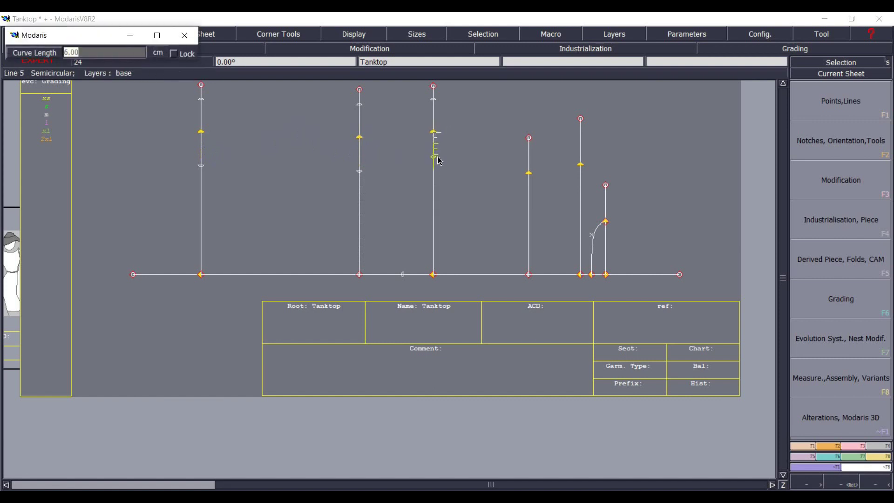
{"action": "key", "text": "Return"}
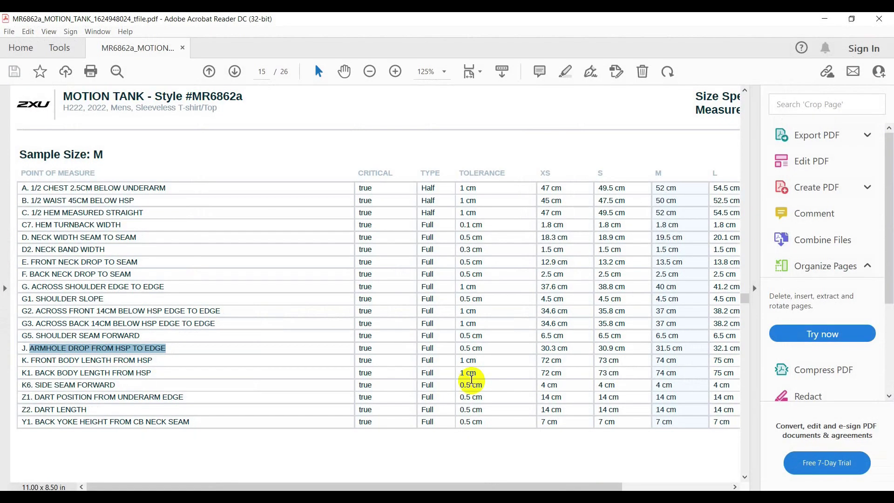
Review the garment measurement diagram and the points-of-measure table in the tech pack PDF in Adobe Acrobat Reader.
{"action": "scroll", "coordinate": [472, 380], "scroll_direction": "up", "scroll_amount": 5}
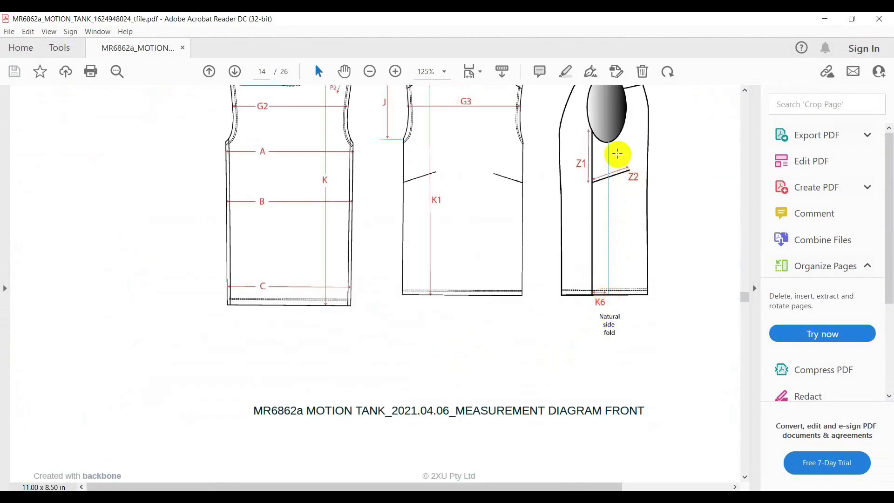
{"action": "scroll", "coordinate": [603, 219], "scroll_direction": "up", "scroll_amount": 1}
{"action": "scroll", "coordinate": [603, 224], "scroll_direction": "up", "scroll_amount": 1}
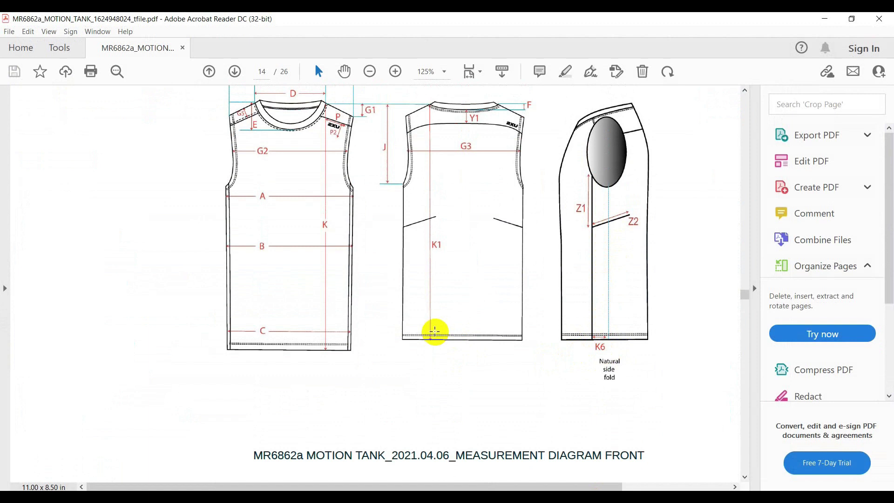
{"action": "scroll", "coordinate": [433, 334], "scroll_direction": "down", "scroll_amount": 15}
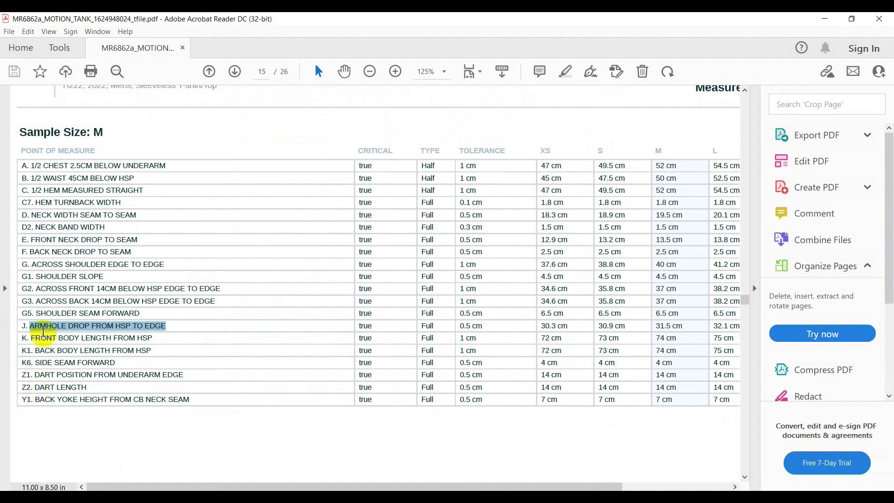
{"action": "left_click", "coordinate": [823, 20]}
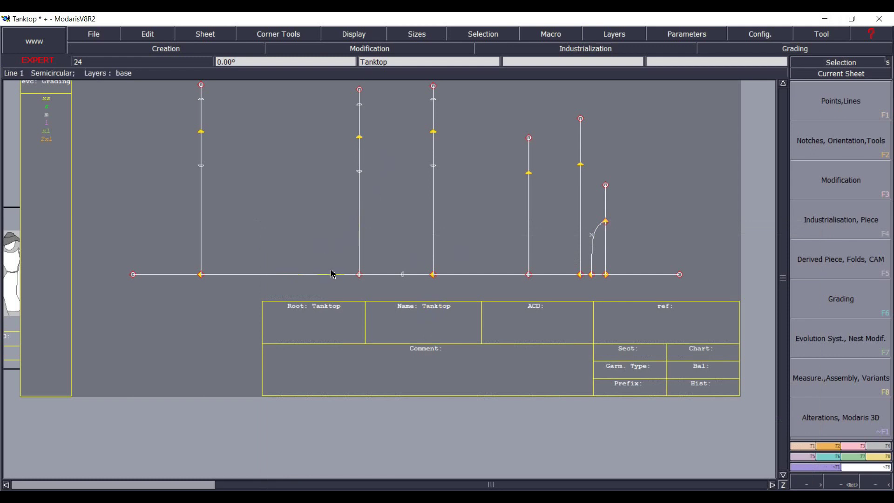
{"action": "left_click", "coordinate": [200, 165]}
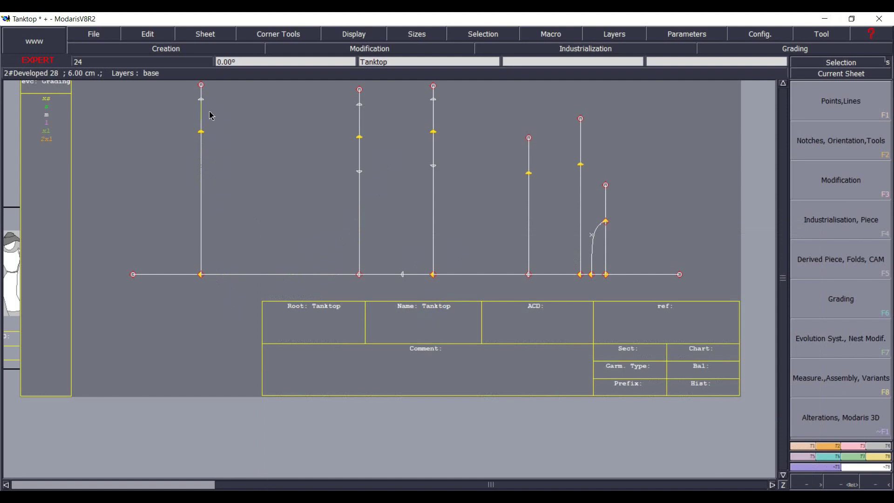
{"action": "left_click", "coordinate": [371, 118]}
{"action": "left_click", "coordinate": [438, 122]}
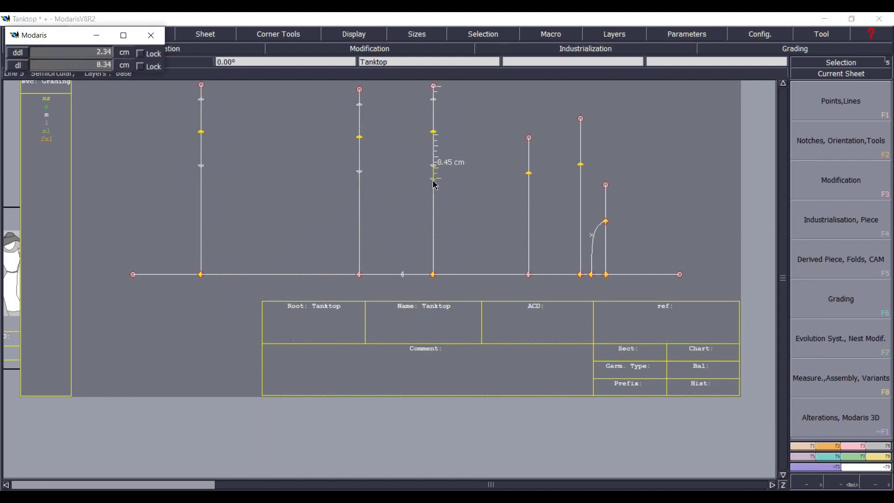
{"action": "left_click", "coordinate": [440, 170]}
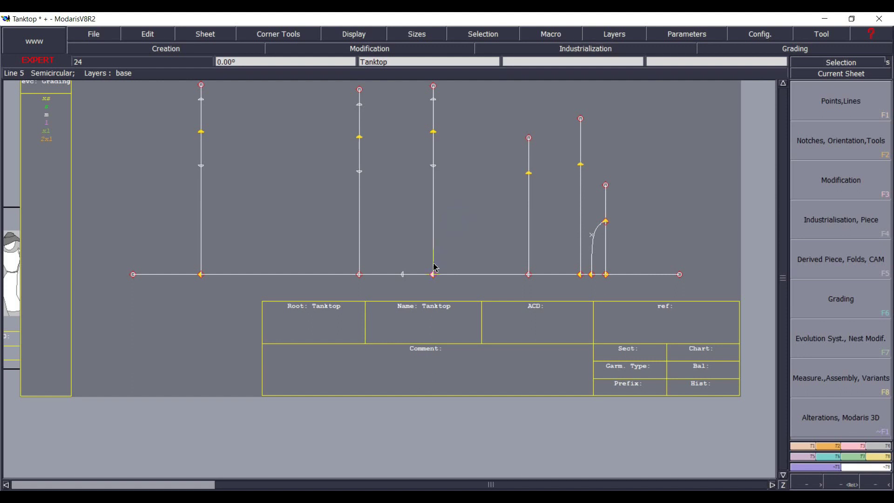
Draw the shoulder as a straight line from the across-shoulder width point to the neck width point.
{"action": "left_click", "coordinate": [580, 170]}
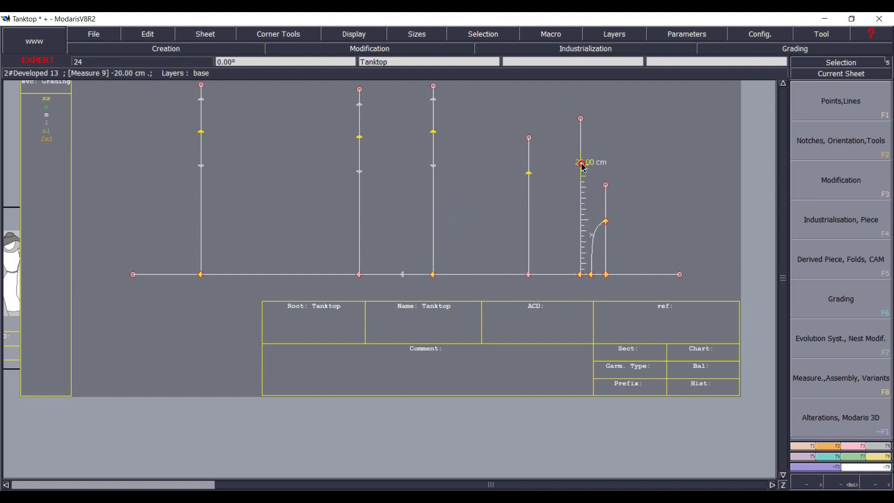
{"action": "left_click", "coordinate": [580, 165]}
{"action": "left_click", "coordinate": [606, 222]}
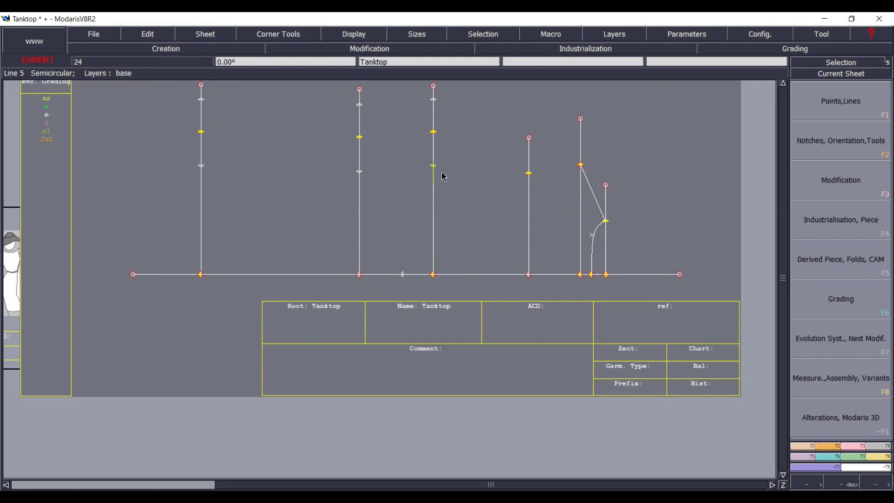
Draw two side-seam curves, one through the inner and one through the outer offset points on the hem, waist and chest lines.
{"action": "left_click", "coordinate": [201, 166]}
{"action": "left_click", "coordinate": [360, 172]}
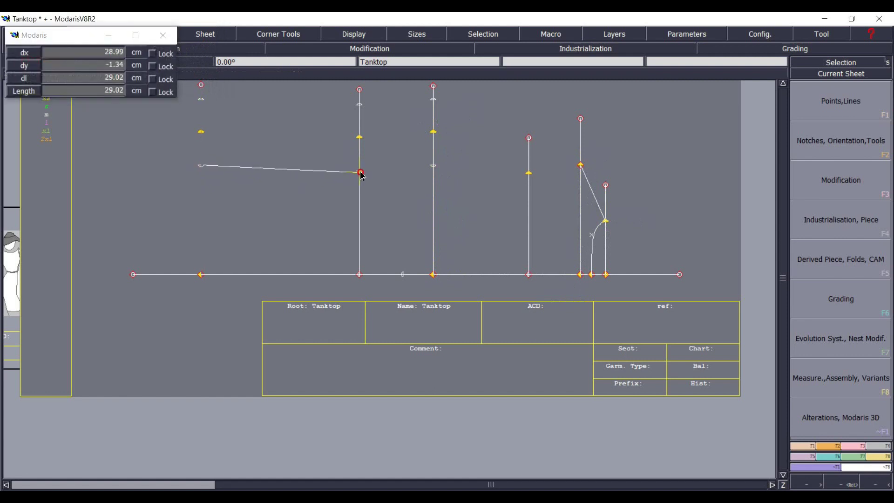
{"action": "left_click", "coordinate": [434, 166]}
{"action": "left_click", "coordinate": [202, 99]}
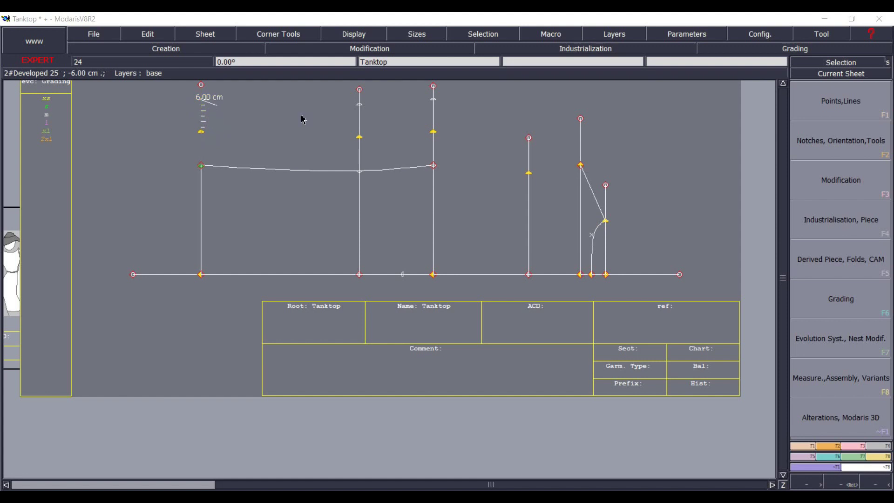
{"action": "left_click", "coordinate": [360, 104]}
{"action": "left_click", "coordinate": [433, 100]}
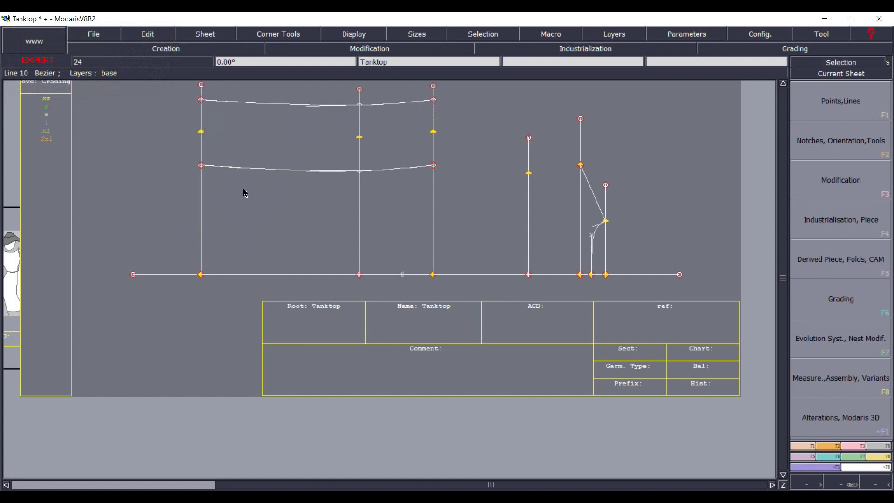
Adjust the tangent handles at the hem end of both side seams to give a gentle S-shaped curve.
{"action": "left_click", "coordinate": [252, 167]}
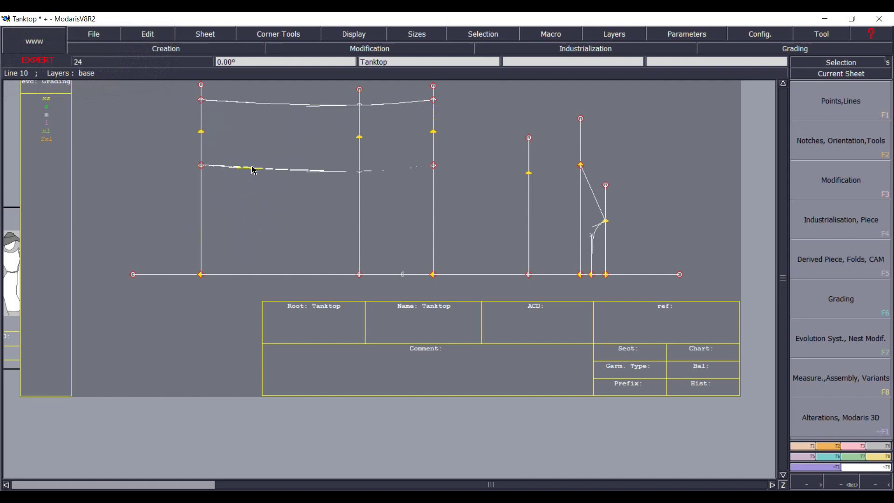
{"action": "left_click", "coordinate": [254, 99]}
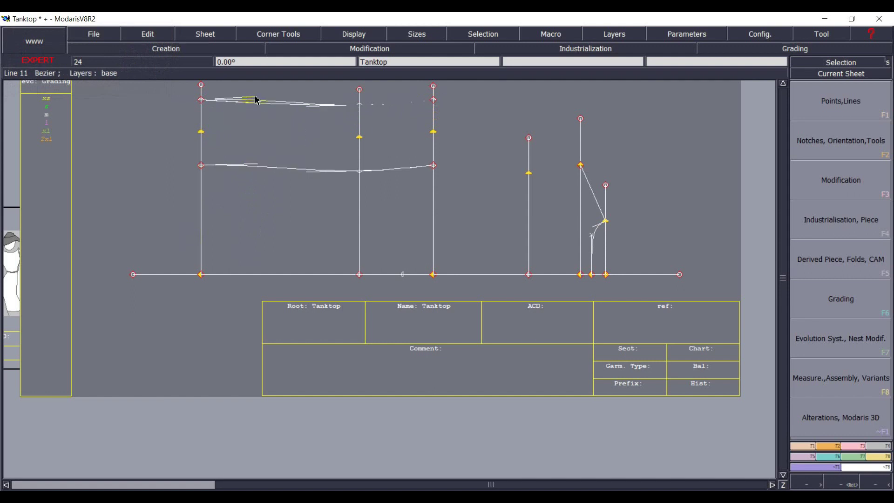
{"action": "left_click", "coordinate": [253, 99]}
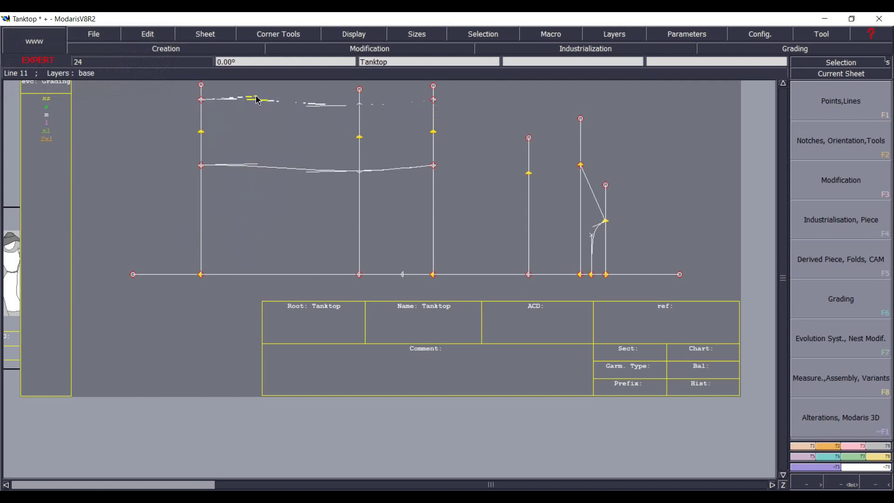
{"action": "left_click", "coordinate": [252, 167]}
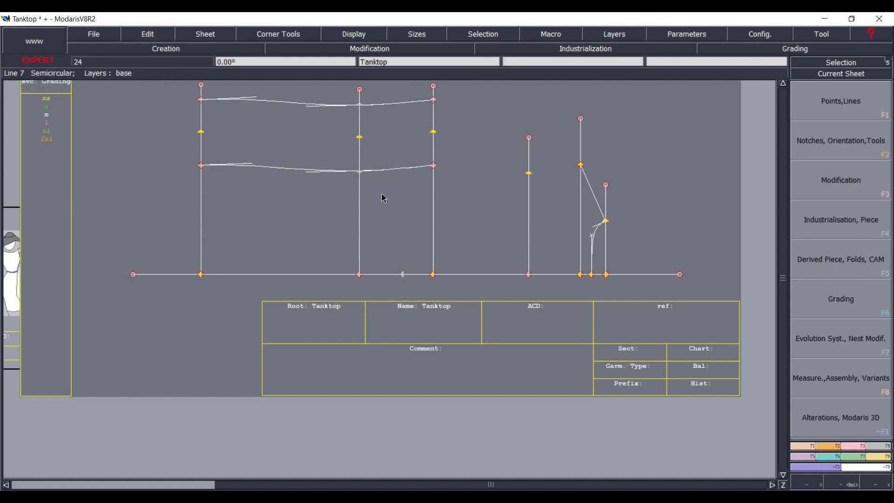
Extend both side-seam curves 2 cm past the chest line, towards the shoulder.
{"action": "left_click", "coordinate": [399, 170]}
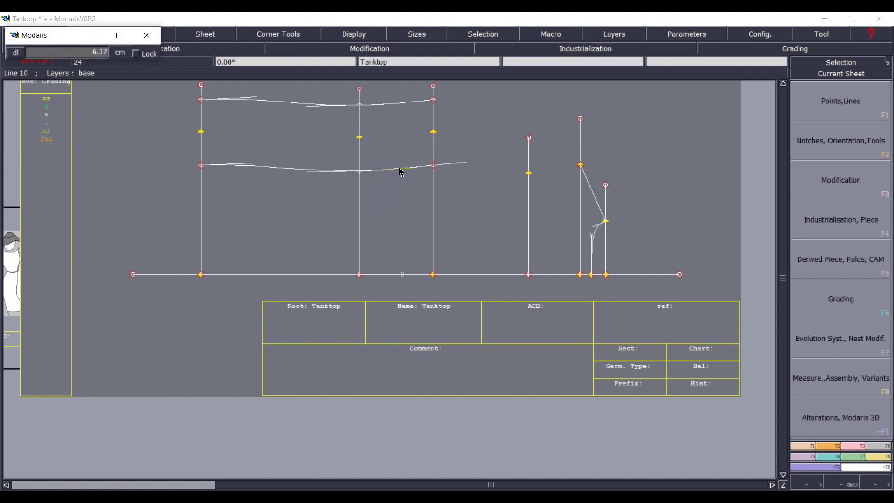
{"action": "key", "text": "Down"}
{"action": "type", "text": "2"}
{"action": "key", "text": "Return"}
{"action": "left_click", "coordinate": [438, 184]}
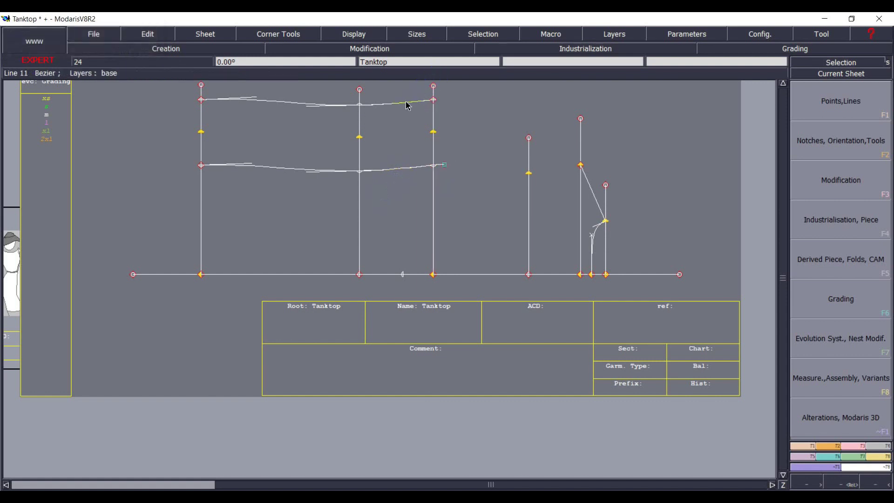
{"action": "left_click", "coordinate": [406, 104]}
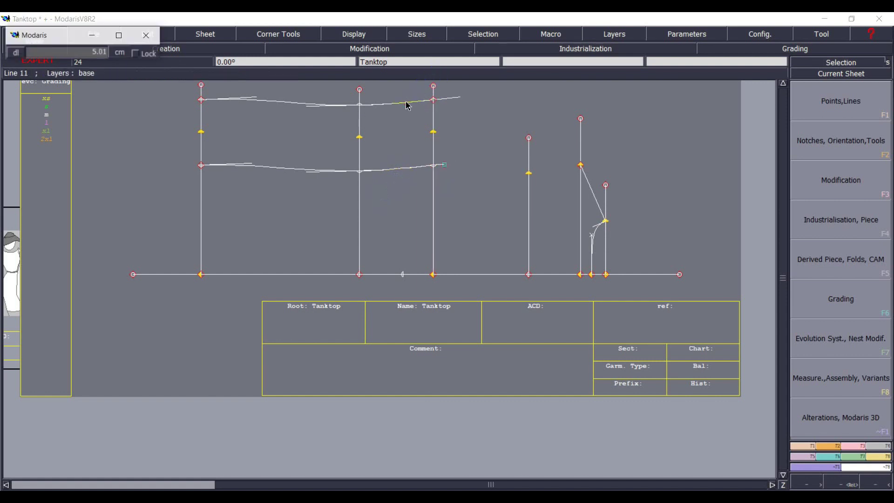
{"action": "left_click", "coordinate": [469, 126]}
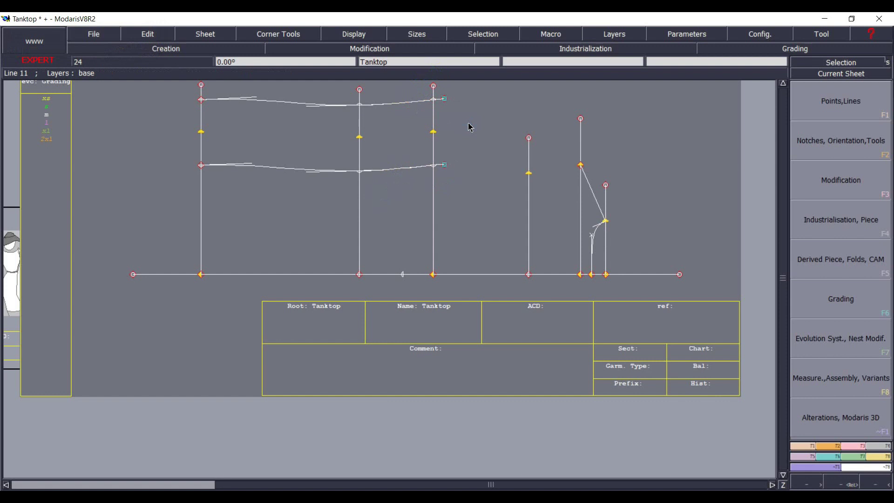
Draw the armhole curve from the outer side-seam end through the chest width point, inner side-seam end and across-back point to the shoulder.
{"action": "left_click", "coordinate": [446, 102]}
{"action": "left_click", "coordinate": [433, 131]}
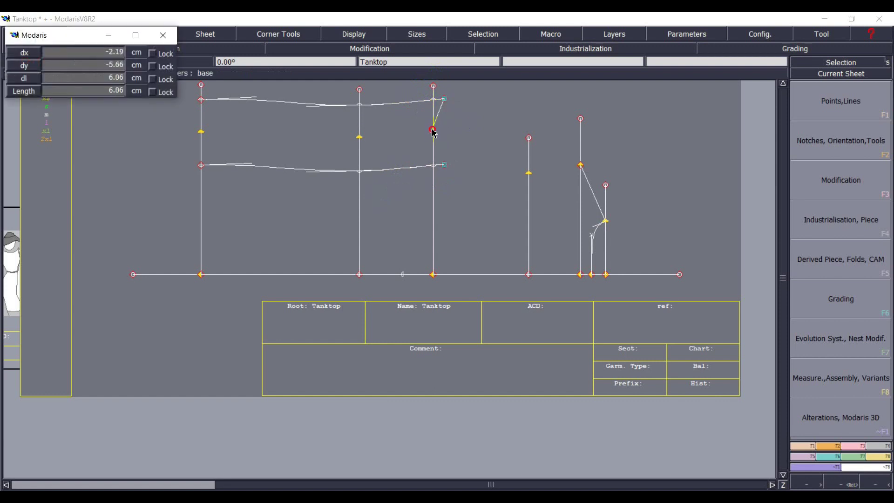
{"action": "left_click", "coordinate": [444, 164]}
{"action": "left_click", "coordinate": [529, 173]}
{"action": "left_click", "coordinate": [581, 166]}
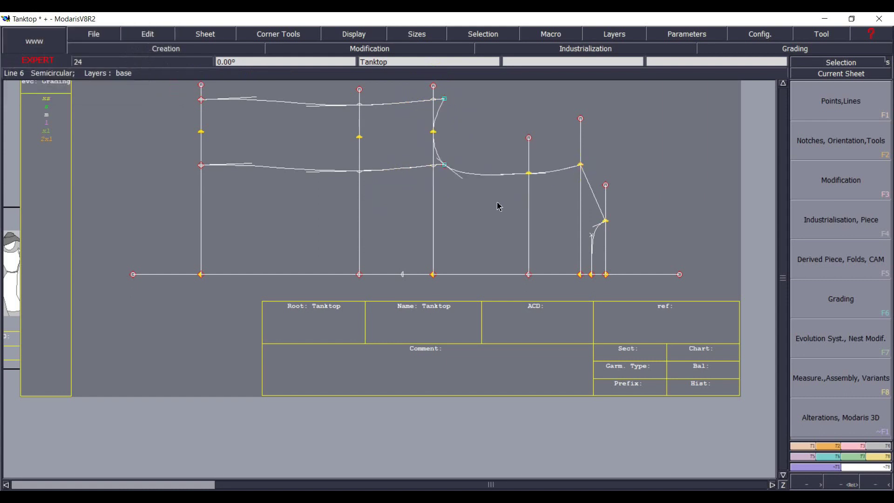
Smooth the back armhole by adjusting the curve's tangent handle at the across-back point.
{"action": "left_click", "coordinate": [838, 485]}
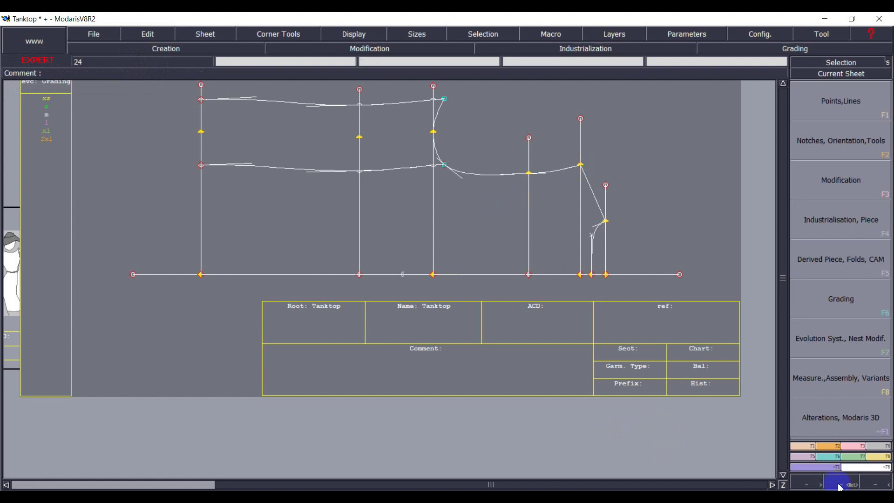
{"action": "left_click", "coordinate": [625, 234]}
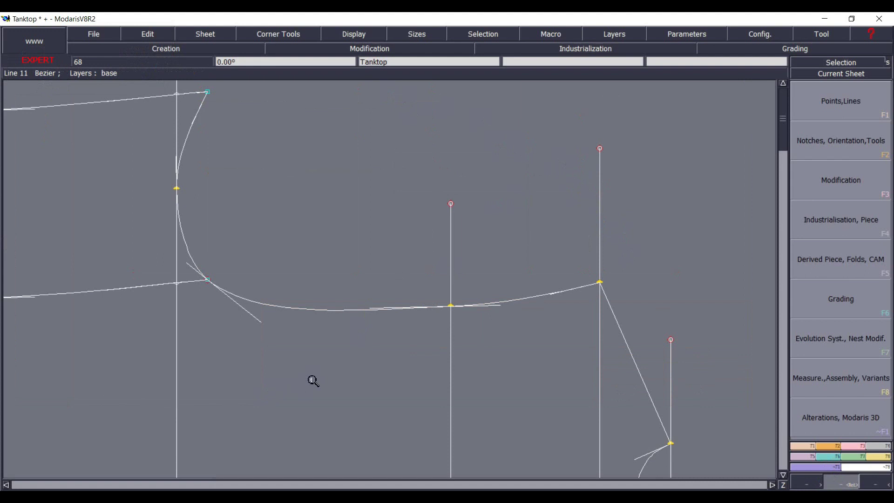
{"action": "key", "text": "s"}
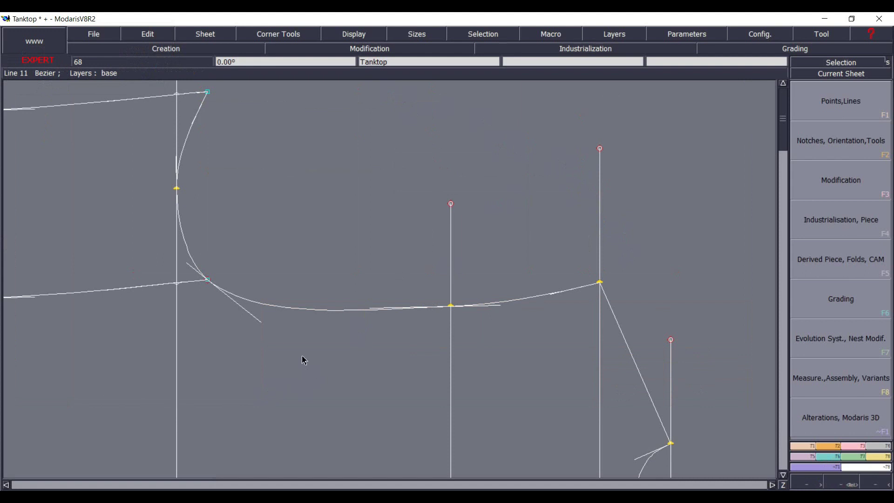
{"action": "left_click", "coordinate": [372, 313]}
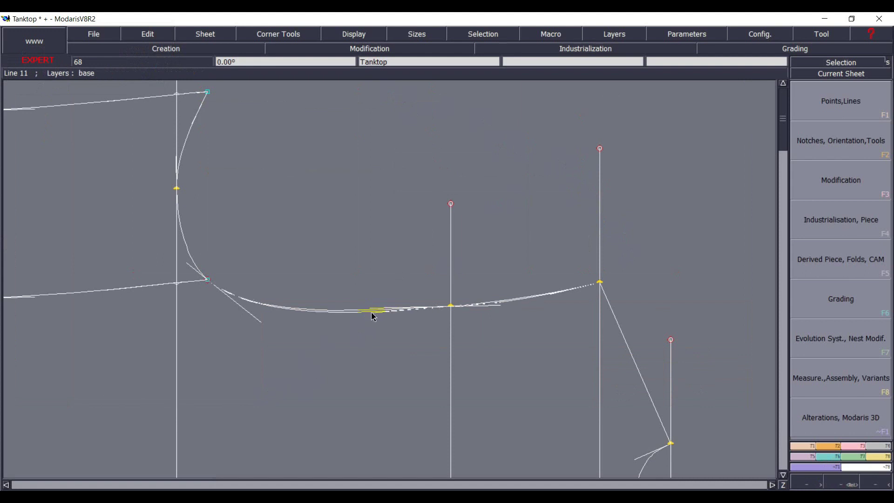
{"action": "left_click", "coordinate": [378, 318]}
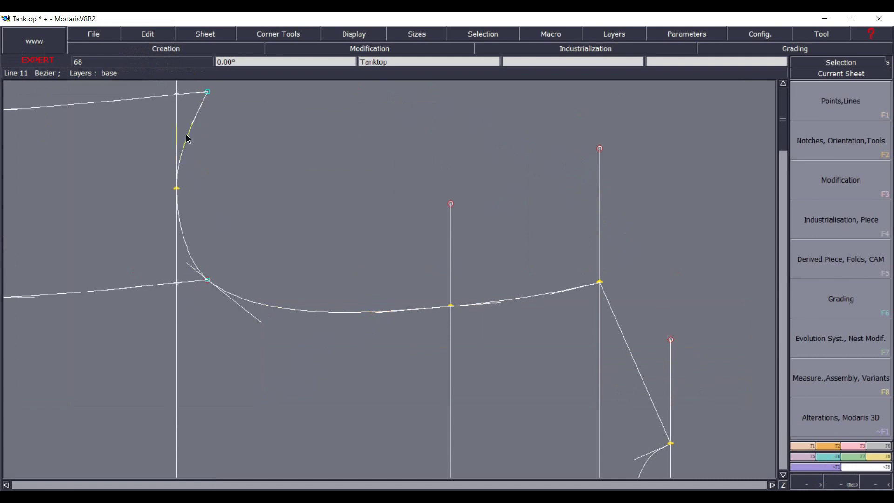
Round the underarm curve by adjusting the tangent handles at the chest width point and the outer side-seam end.
{"action": "left_click", "coordinate": [174, 157]}
{"action": "left_click", "coordinate": [171, 155]}
{"action": "left_click", "coordinate": [192, 119]}
{"action": "left_click", "coordinate": [189, 119]}
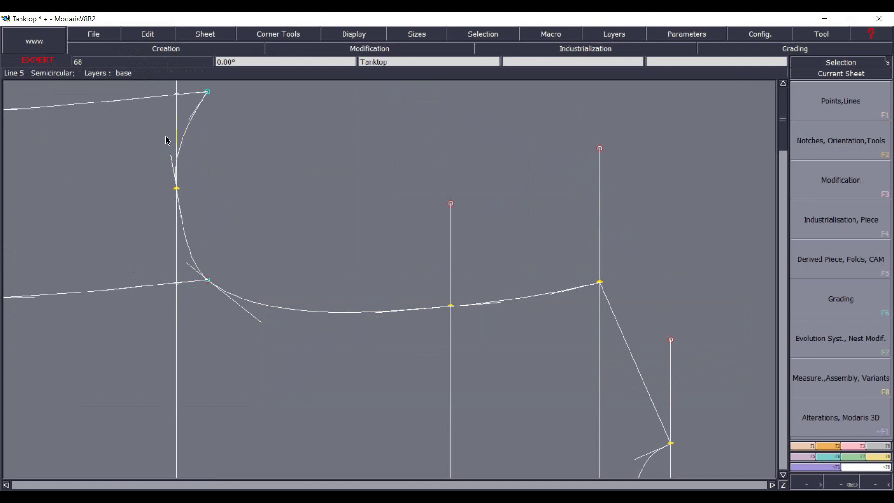
{"action": "left_click", "coordinate": [180, 210]}
{"action": "left_click", "coordinate": [180, 211]}
{"action": "left_click", "coordinate": [189, 121]}
{"action": "left_click", "coordinate": [188, 117]}
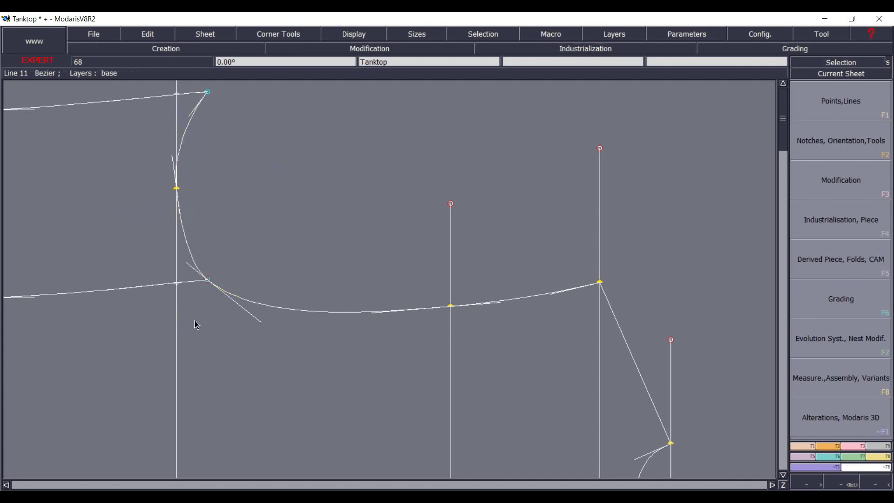
Shorten and steepen the armhole curve's tangent handle at the inner side-seam end.
{"action": "left_click", "coordinate": [256, 320]}
{"action": "left_click", "coordinate": [252, 320]}
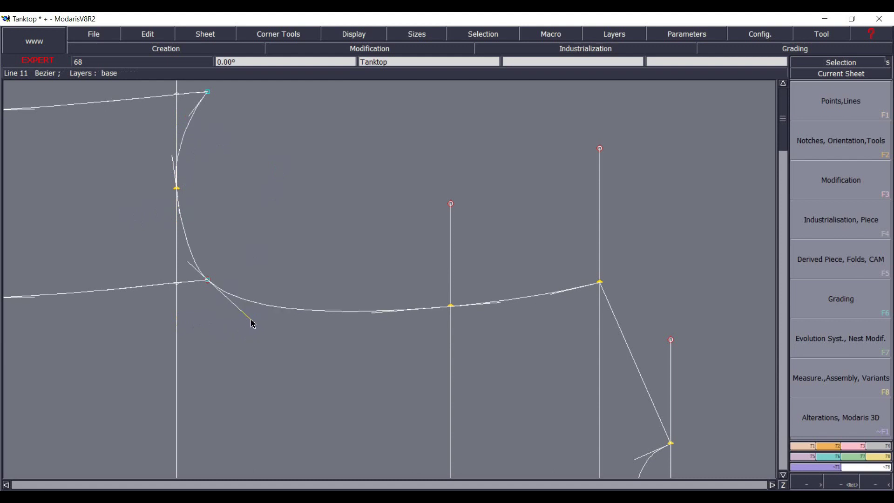
{"action": "left_click_drag", "start_coordinate": [249, 321], "coordinate": [245, 316]}
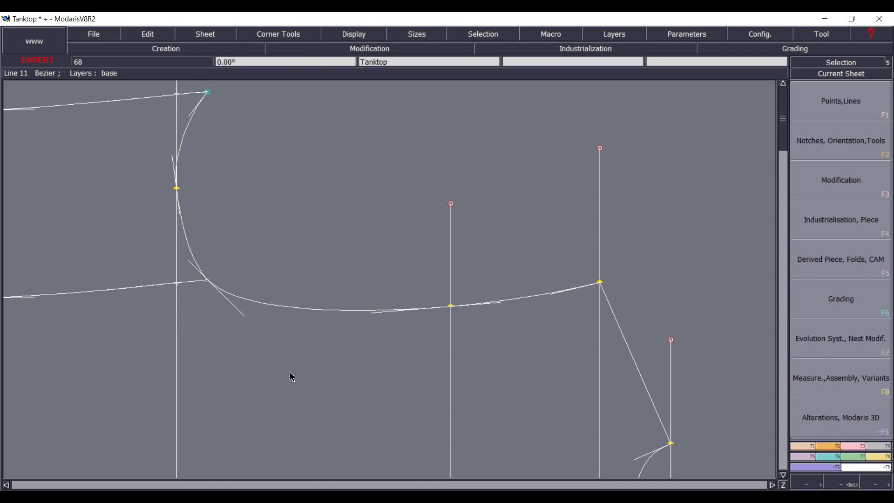
Check the graded nest of the whole piece in sizes XS to 2XL, and return to the base size alone.
{"action": "key", "text": "Home"}
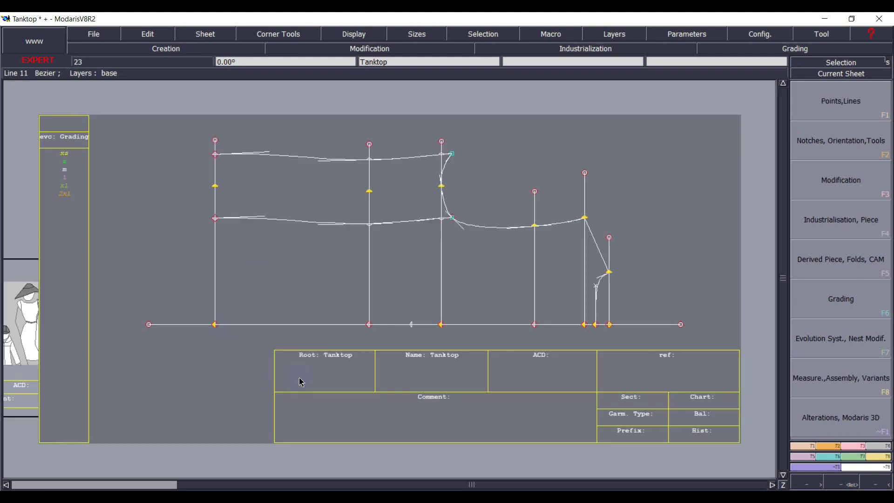
{"action": "left_click", "coordinate": [341, 366]}
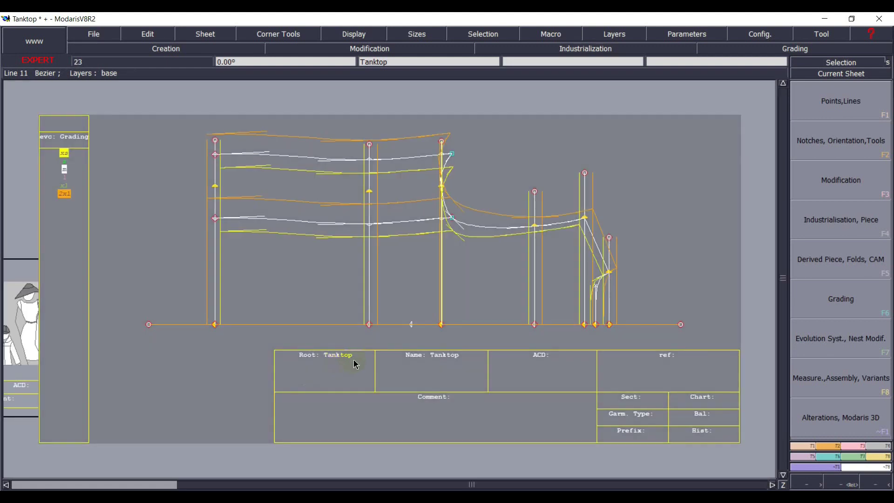
{"action": "left_click", "coordinate": [8, 185]}
{"action": "left_click", "coordinate": [52, 142]}
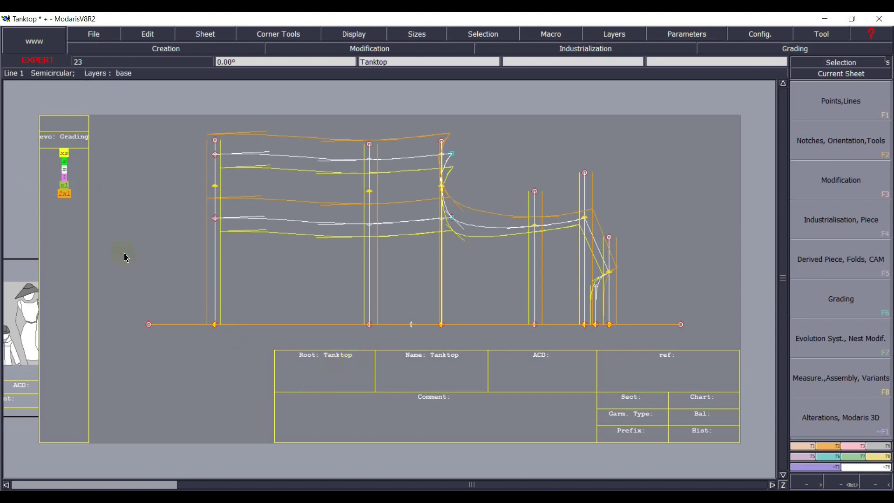
{"action": "key", "text": "F10"}
{"action": "key", "text": "F12"}
{"action": "key", "text": "F10"}
{"action": "key", "text": "F12"}
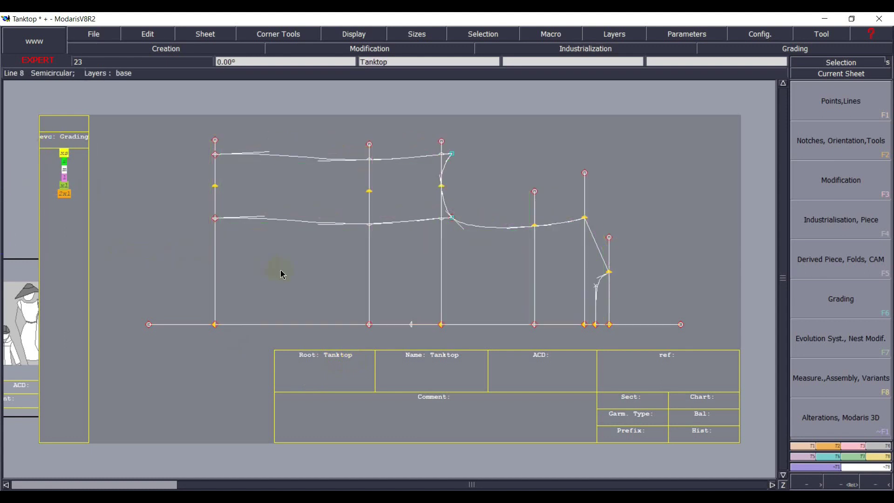
{"action": "key", "text": "F10"}
{"action": "left_click", "coordinate": [268, 282]}
Place a developed point on the centre line from the base of the neck width line towards the hem, and look up its FRONT measure.
{"action": "left_click", "coordinate": [852, 485]}
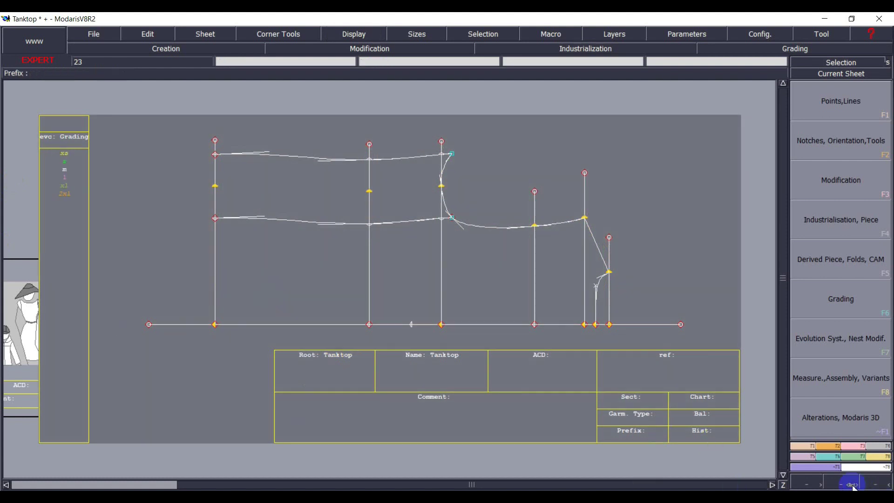
{"action": "left_click_drag", "start_coordinate": [386, 153], "coordinate": [684, 369]}
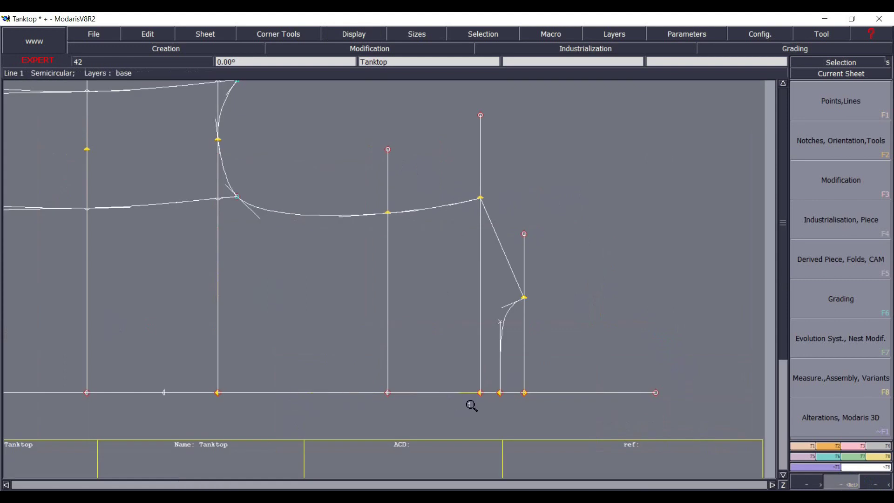
{"action": "right_click", "coordinate": [502, 420]}
{"action": "left_click", "coordinate": [524, 393]}
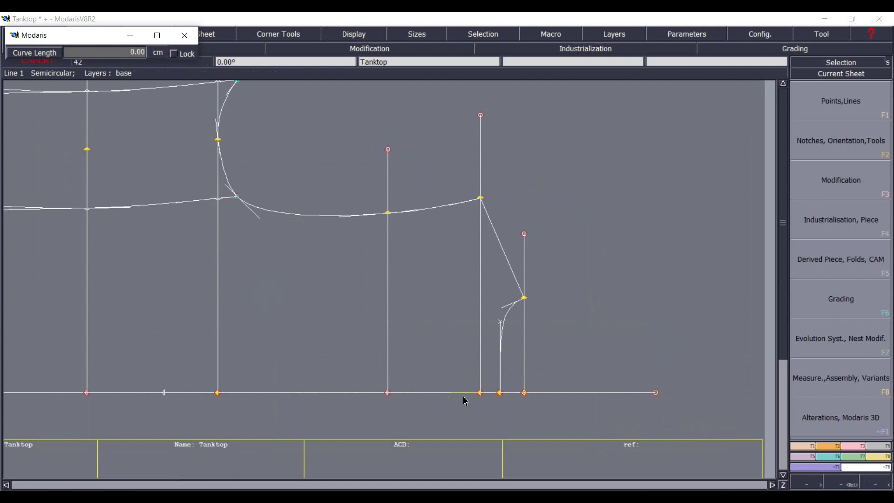
{"action": "left_click", "coordinate": [443, 398]}
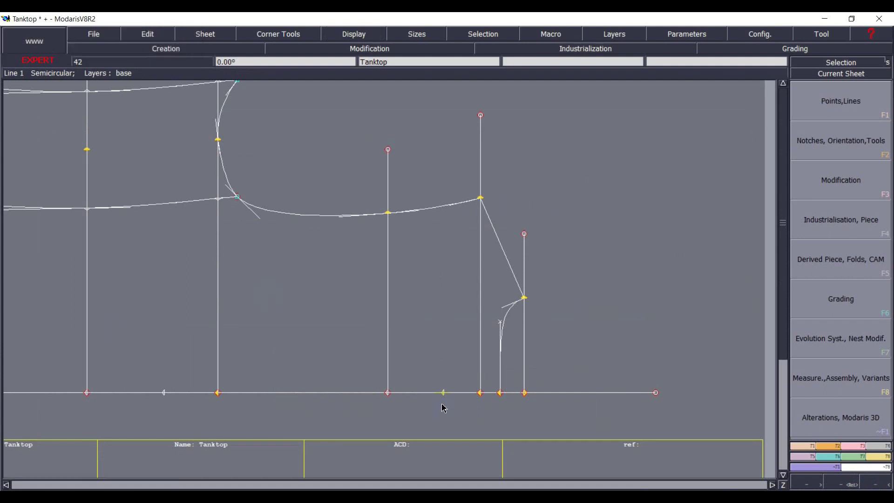
{"action": "left_click", "coordinate": [443, 396]}
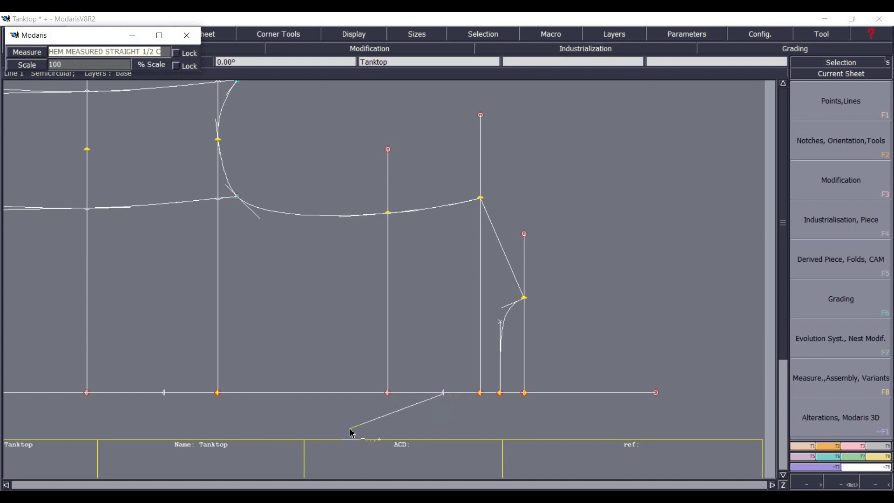
{"action": "type", "text": "FRONT"}
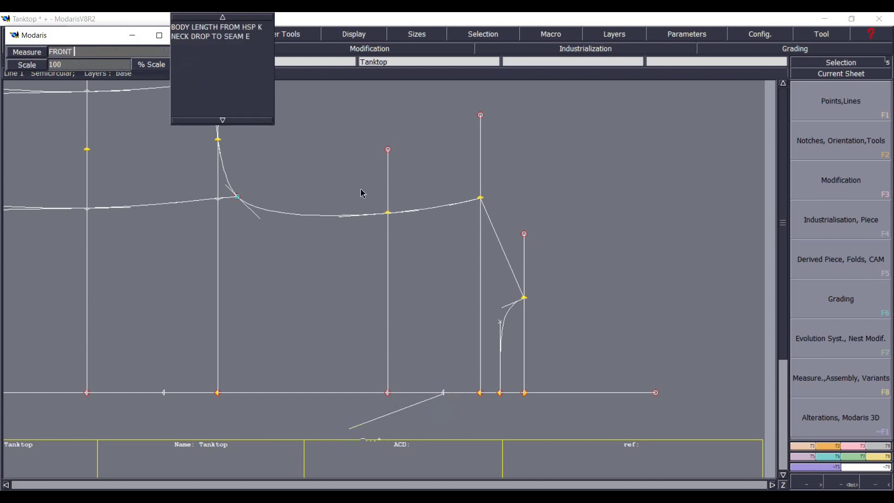
Switch to the tech pack PDF in Adobe Acrobat Reader and check the measurement diagram and neck drop entries, and return to Modaris.
{"action": "key", "text": "alt+Tab"}
{"action": "scroll", "coordinate": [401, 353], "scroll_direction": "up", "scroll_amount": 1}
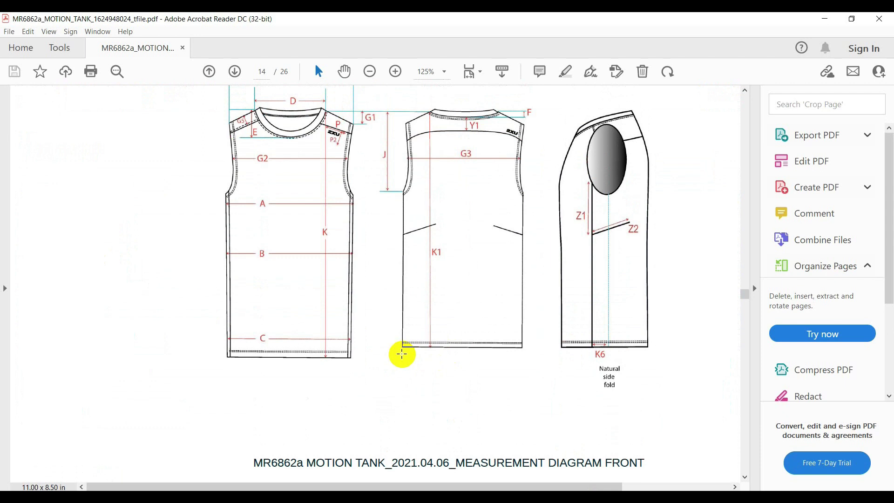
{"action": "scroll", "coordinate": [402, 353], "scroll_direction": "down", "scroll_amount": 10}
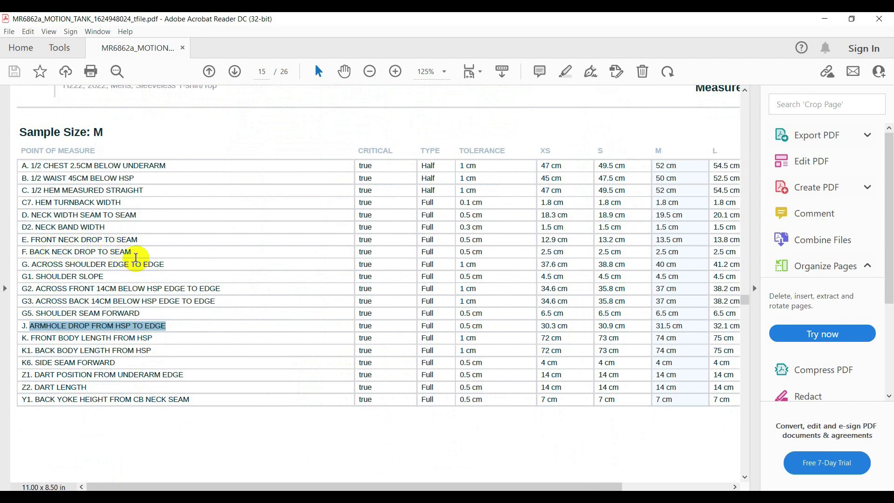
{"action": "left_click", "coordinate": [824, 21]}
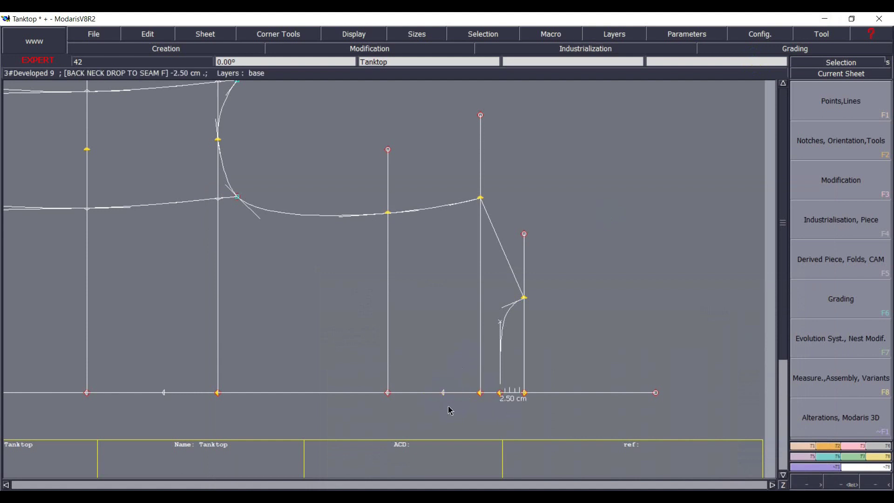
Link the developed point on the centre line to the FRONT NECK DROP TO SEAM E measure.
{"action": "left_click", "coordinate": [443, 393]}
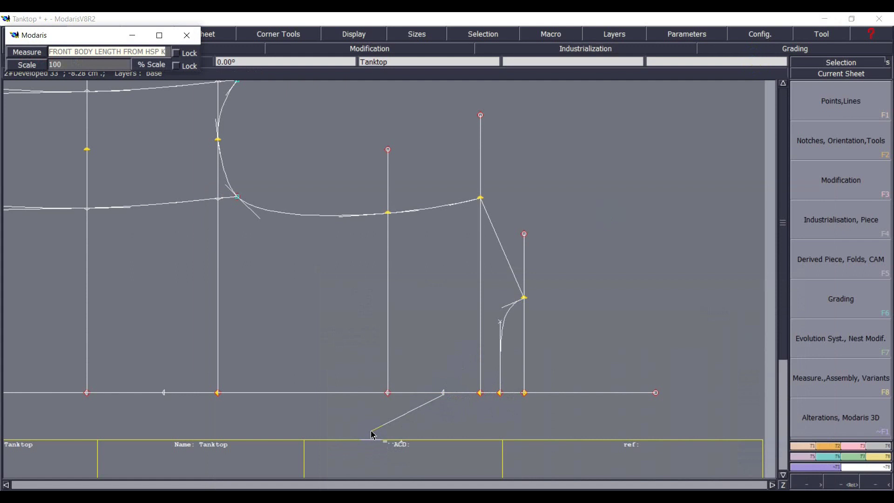
{"action": "type", "text": "FRONT"}
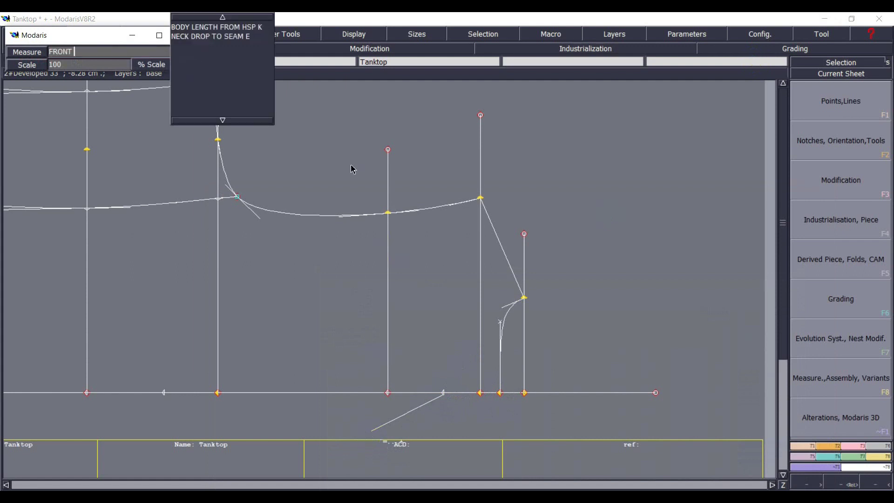
{"action": "left_click", "coordinate": [217, 36]}
{"action": "key", "text": "Return"}
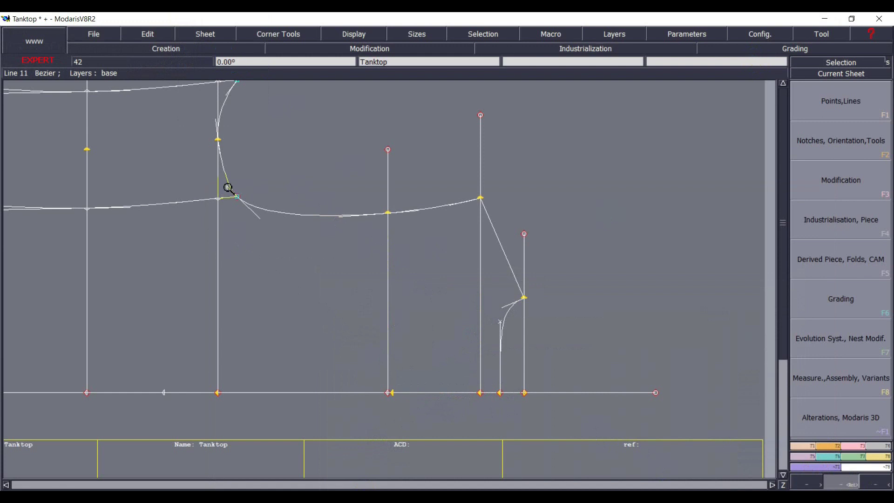
Place a guide point directly above the front neck drop point, square to the centre line.
{"action": "left_click_drag", "start_coordinate": [223, 184], "coordinate": [619, 421]}
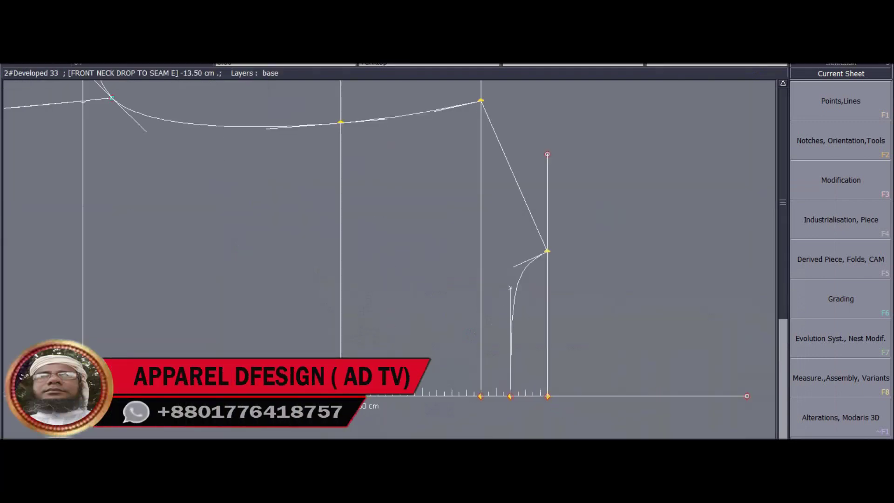
{"action": "left_click", "coordinate": [348, 396]}
{"action": "left_click", "coordinate": [358, 319]}
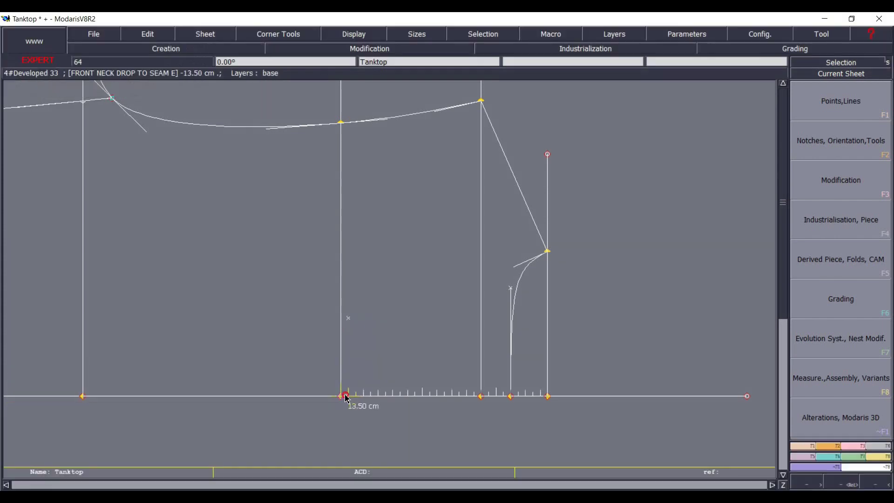
Draw the front neckline from the neck drop point to the shoulder's neck point, ending its lower tangent handle on the guide point.
{"action": "left_click", "coordinate": [347, 396]}
{"action": "left_click", "coordinate": [547, 252]}
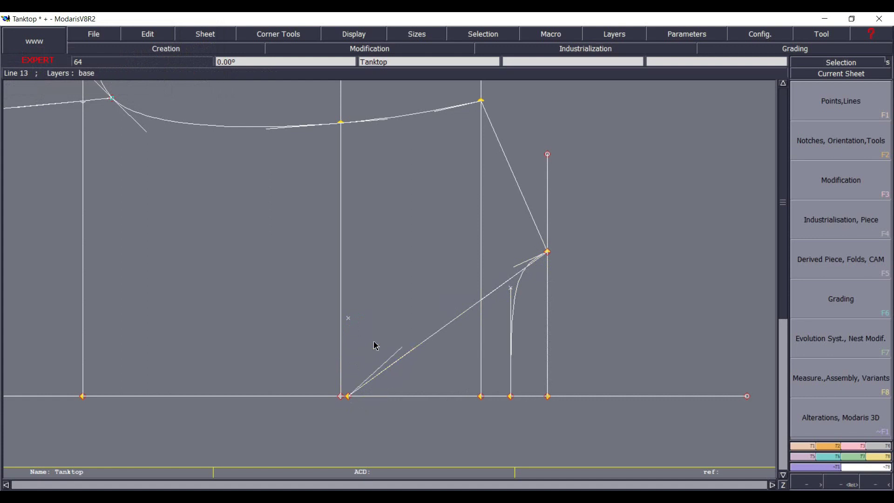
{"action": "left_click", "coordinate": [348, 319]}
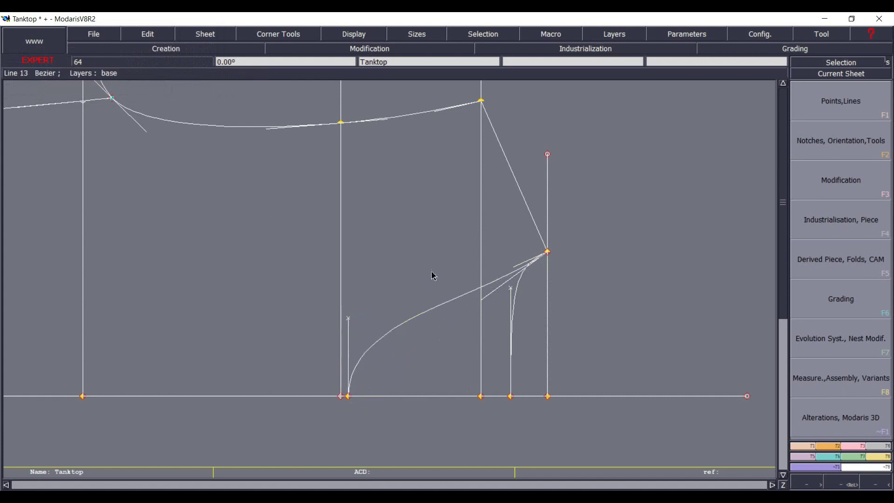
Round the front neckline by flattening and lengthening its handle at the neck point and raising the guide point, and hide the curve handles.
{"action": "left_click", "coordinate": [494, 294]}
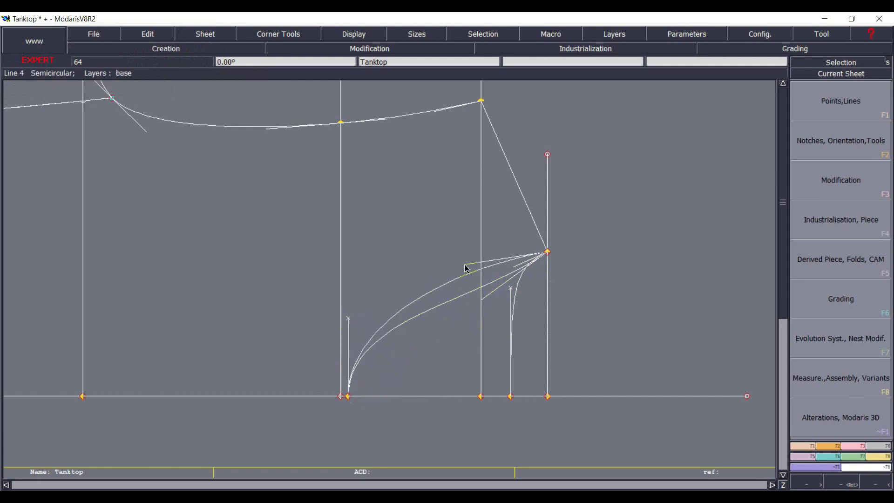
{"action": "left_click", "coordinate": [426, 262]}
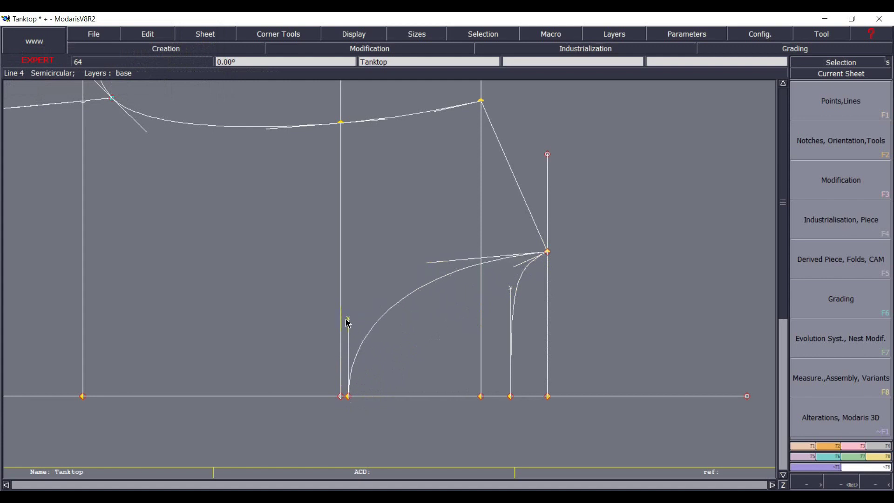
{"action": "left_click", "coordinate": [349, 318]}
{"action": "left_click", "coordinate": [349, 302]}
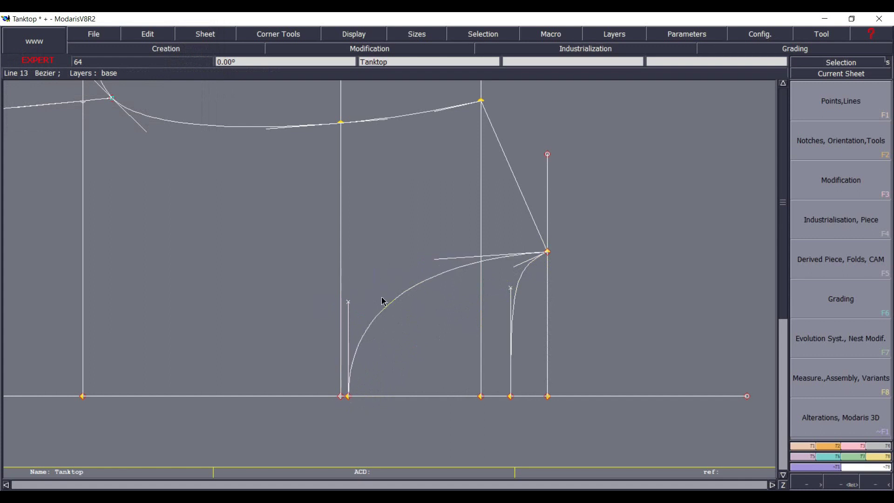
{"action": "key", "text": "F11"}
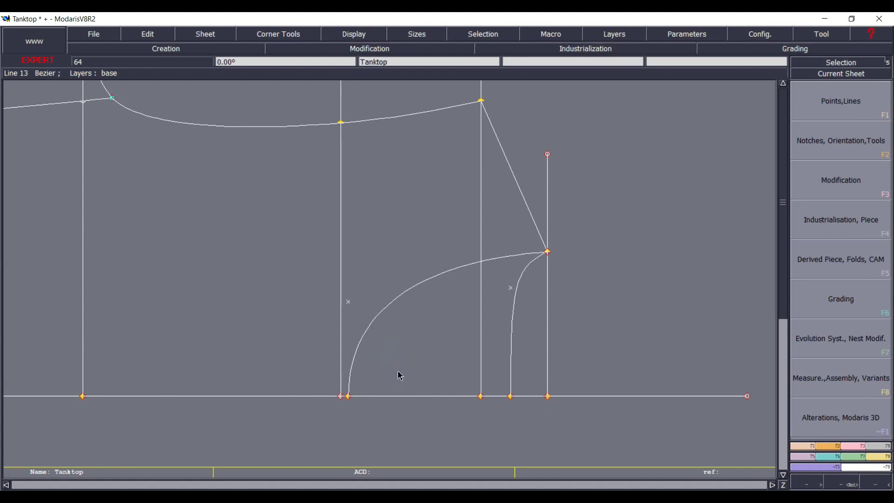
Apply the Open Model's Downloads directory to all access paths, and save the Tanktop model.
{"action": "key", "text": "Home"}
{"action": "left_click", "coordinate": [99, 34]}
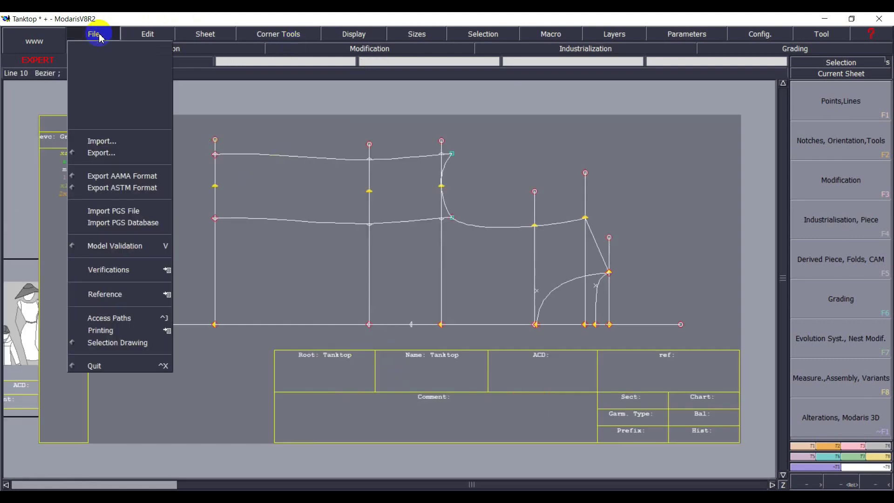
{"action": "left_click", "coordinate": [108, 318]}
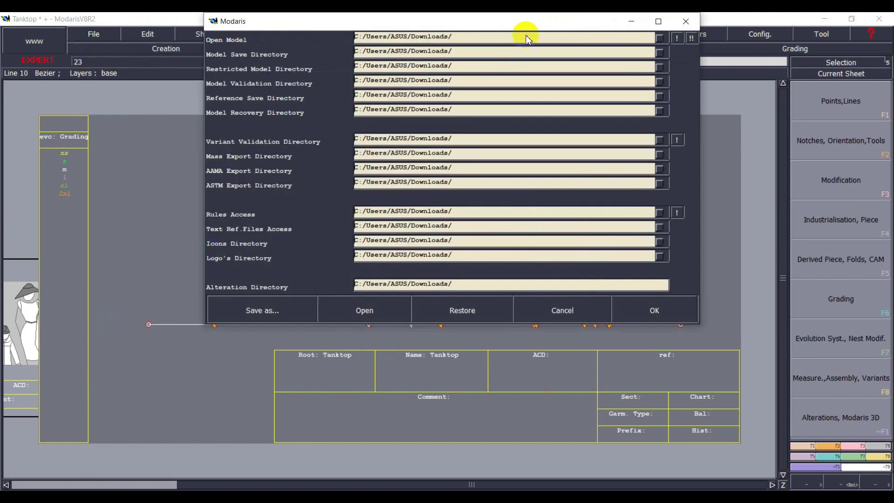
{"action": "left_click", "coordinate": [689, 38]}
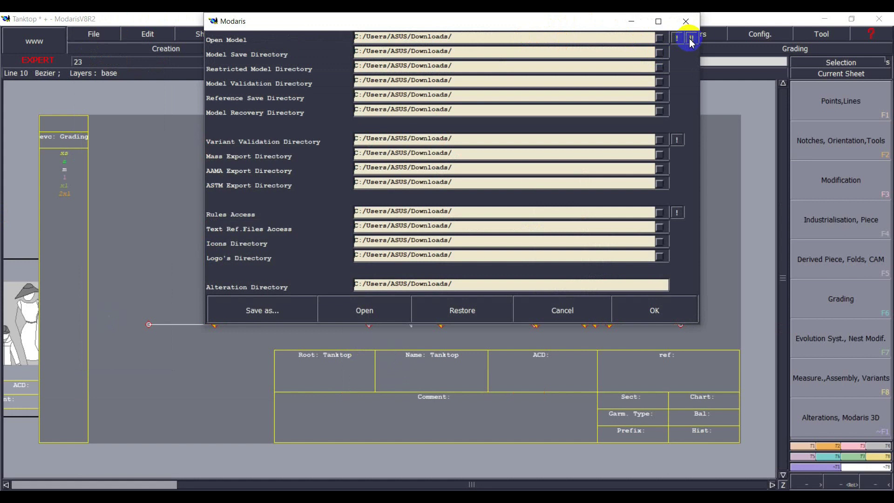
{"action": "left_click", "coordinate": [648, 310]}
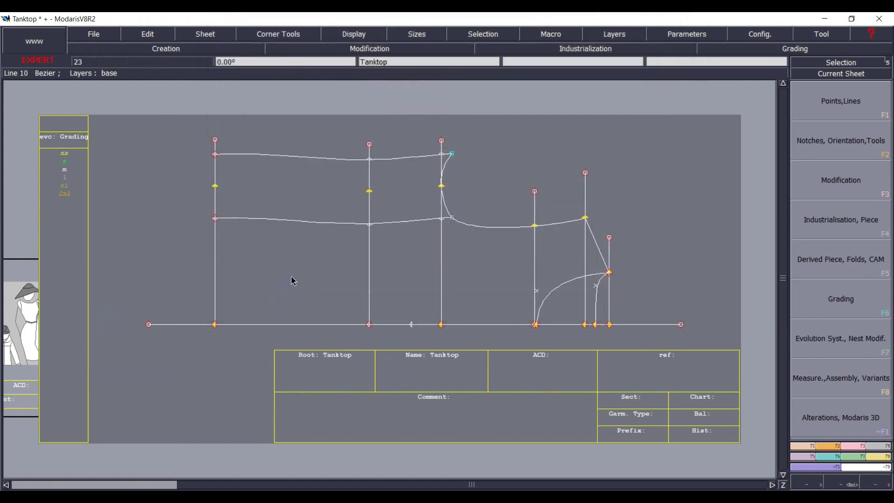
{"action": "key", "text": "ctrl+s"}
{"action": "left_click", "coordinate": [365, 325]}
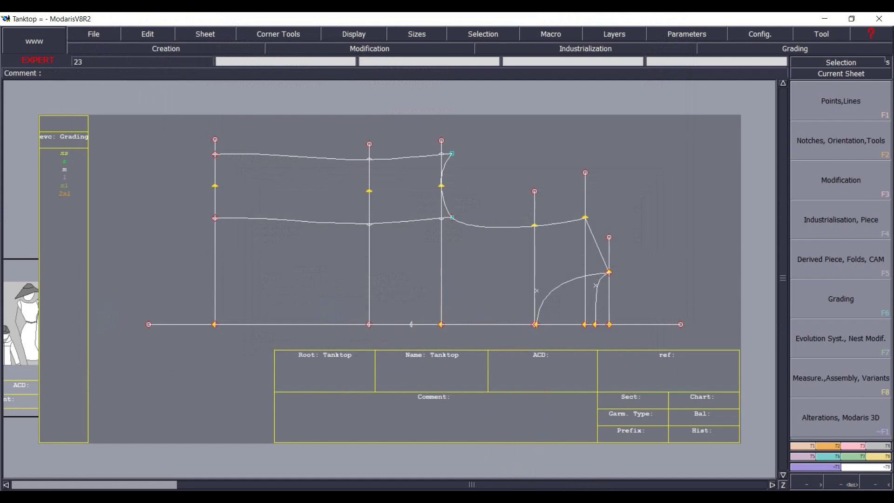
Switch to the tech pack PDF in Adobe Acrobat Reader and check the shoulder seam forward entry (G5) in the measurement diagram and table.
{"action": "left_click", "coordinate": [603, 493]}
{"action": "scroll", "coordinate": [447, 311], "scroll_direction": "up", "scroll_amount": 7}
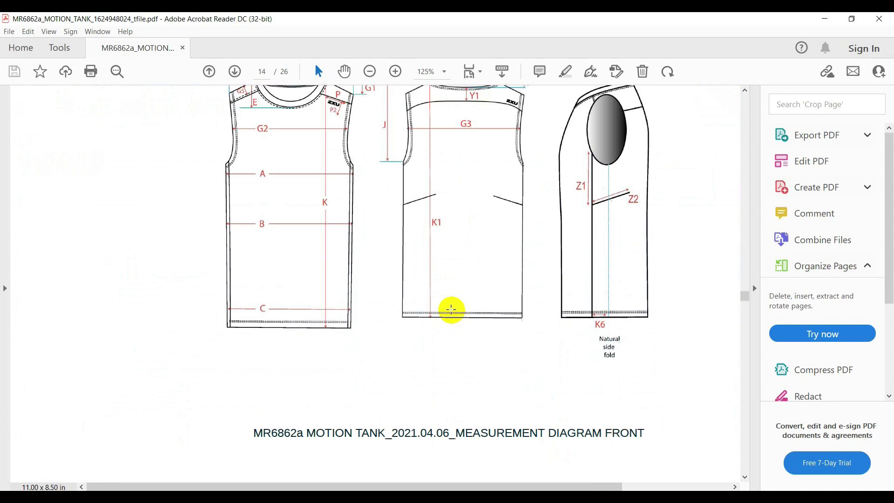
{"action": "scroll", "coordinate": [453, 311], "scroll_direction": "up", "scroll_amount": 1}
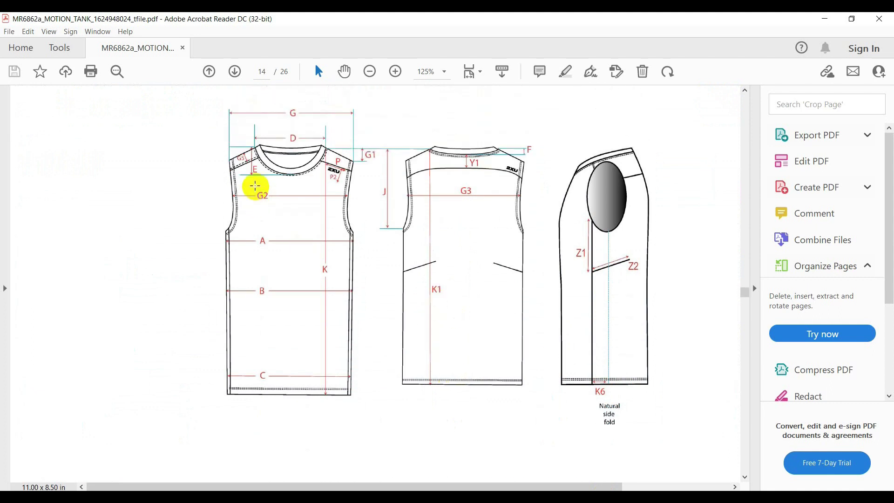
{"action": "scroll", "coordinate": [256, 187], "scroll_direction": "up", "scroll_amount": 1}
{"action": "scroll", "coordinate": [316, 315], "scroll_direction": "down", "scroll_amount": 5}
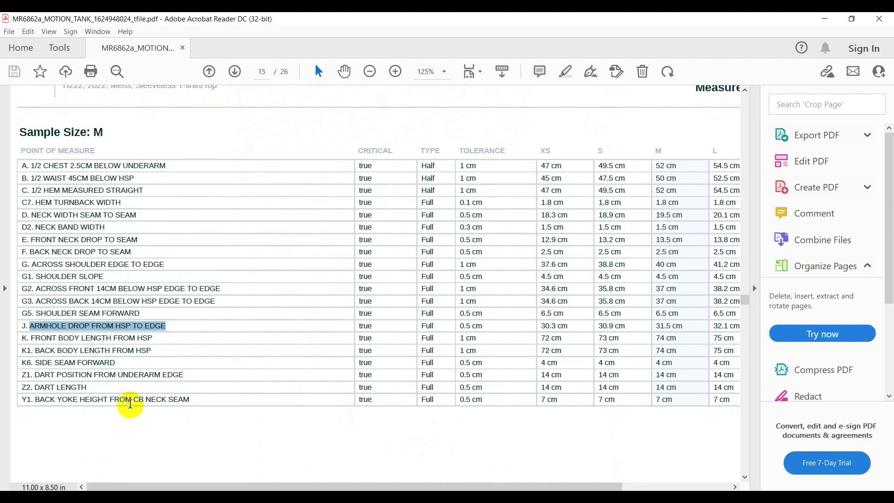
{"action": "left_click_drag", "start_coordinate": [142, 313], "coordinate": [60, 303]}
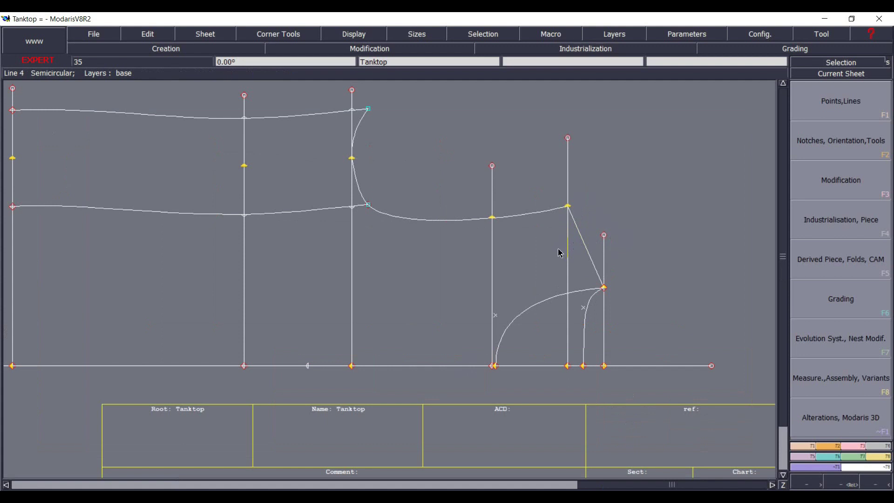
In Modaris, place a developed point on the armhole curve from the shoulder tip, using the SHOULDER SEAM FORWARD G5 measure, 12.50 cm along the curve.
{"action": "left_click", "coordinate": [567, 205]}
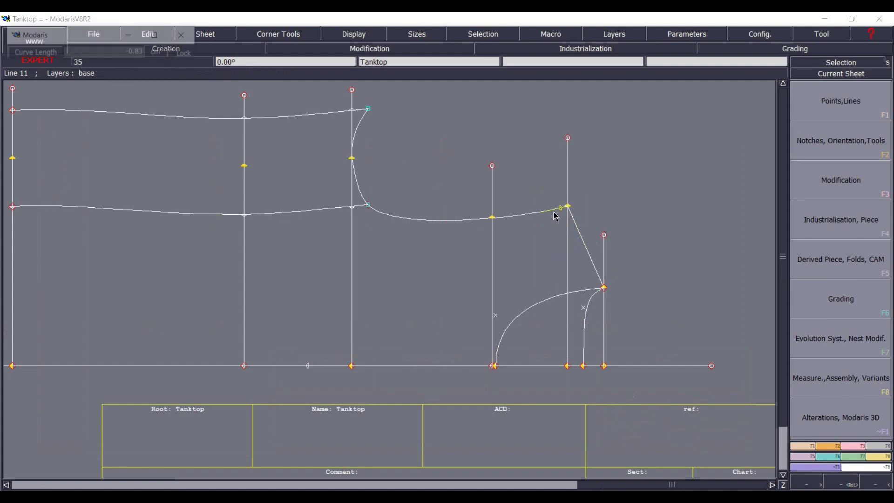
{"action": "left_click", "coordinate": [541, 219]}
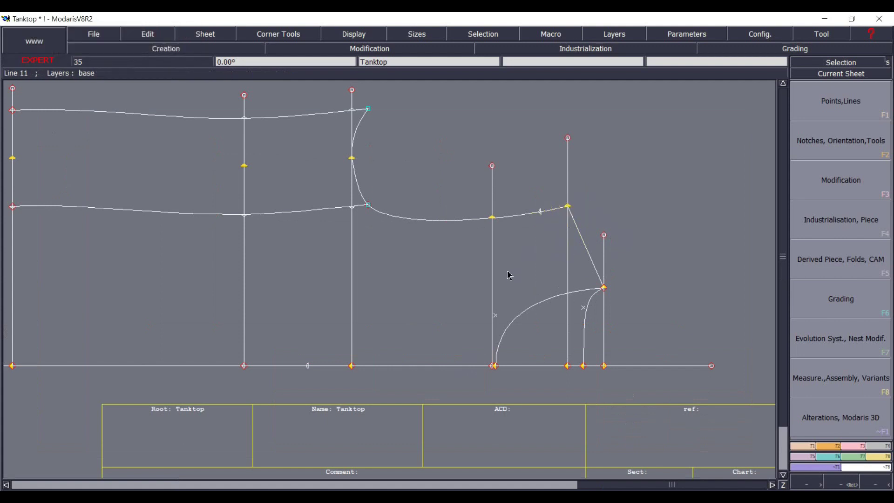
{"action": "left_click", "coordinate": [540, 212]}
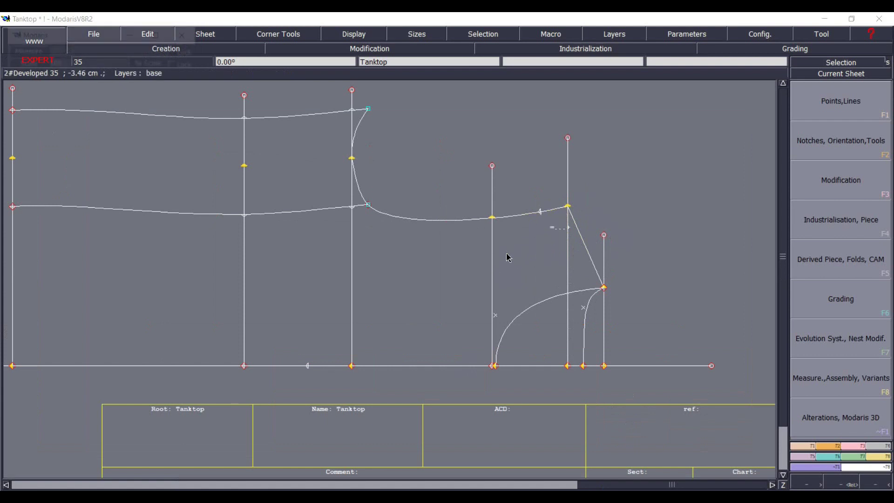
{"action": "key", "text": "Down"}
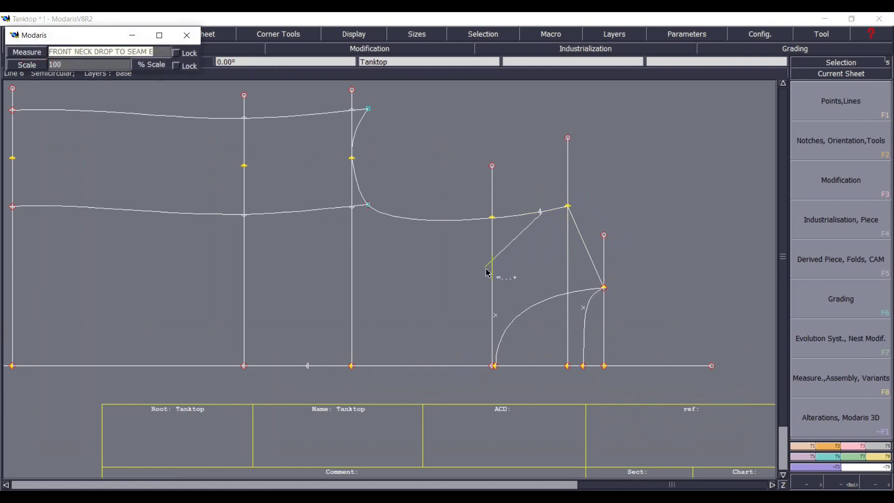
{"action": "type", "text": "S"}
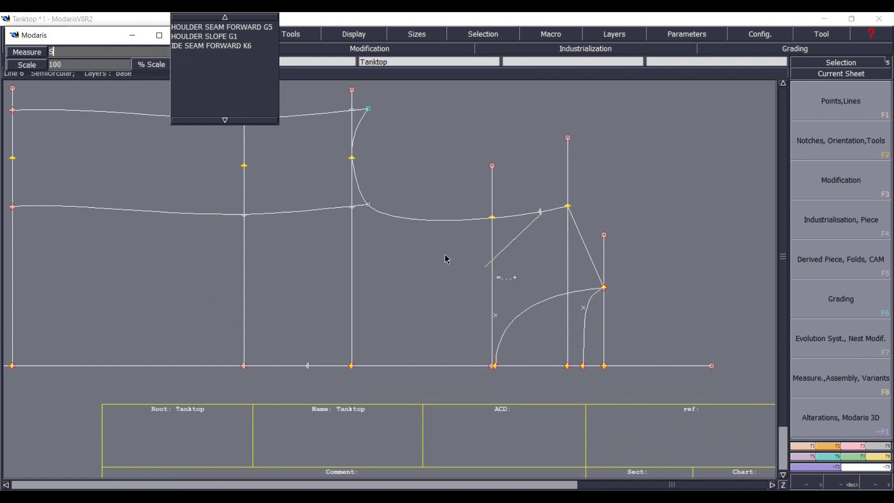
{"action": "left_click", "coordinate": [252, 29]}
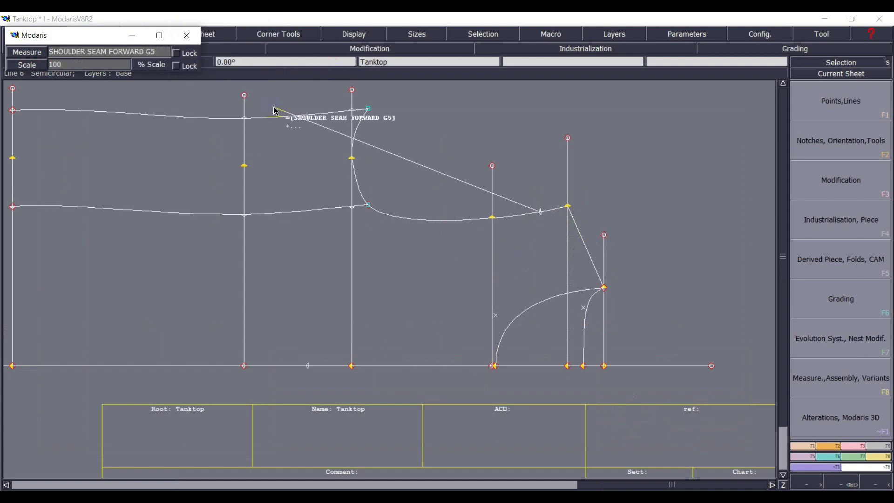
{"action": "left_click", "coordinate": [354, 207]}
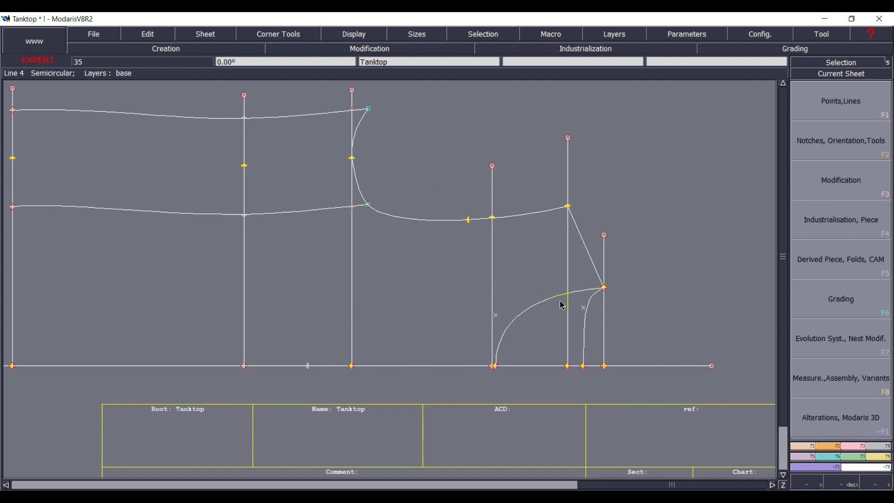
Place a developed point on the front neckline from the neck point, linked to the same distance as the armhole's developed point.
{"action": "left_click", "coordinate": [604, 285]}
{"action": "left_click", "coordinate": [528, 313]}
{"action": "left_click", "coordinate": [528, 309]}
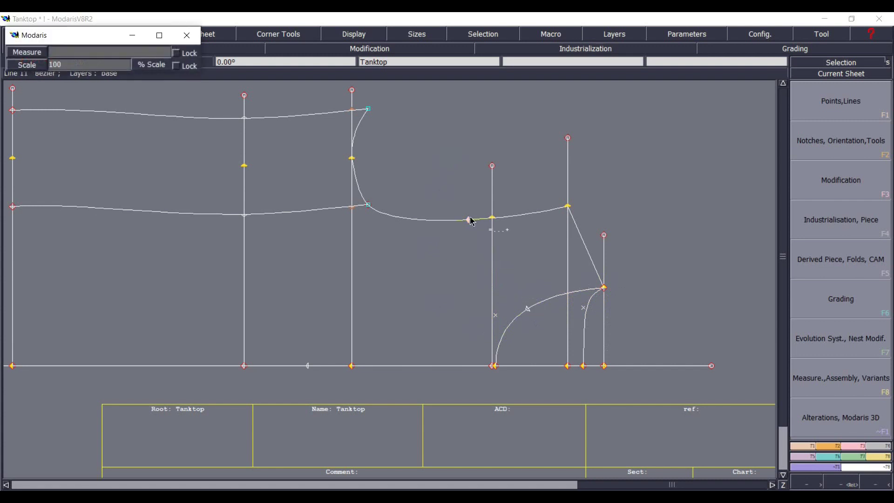
{"action": "left_click", "coordinate": [495, 237]}
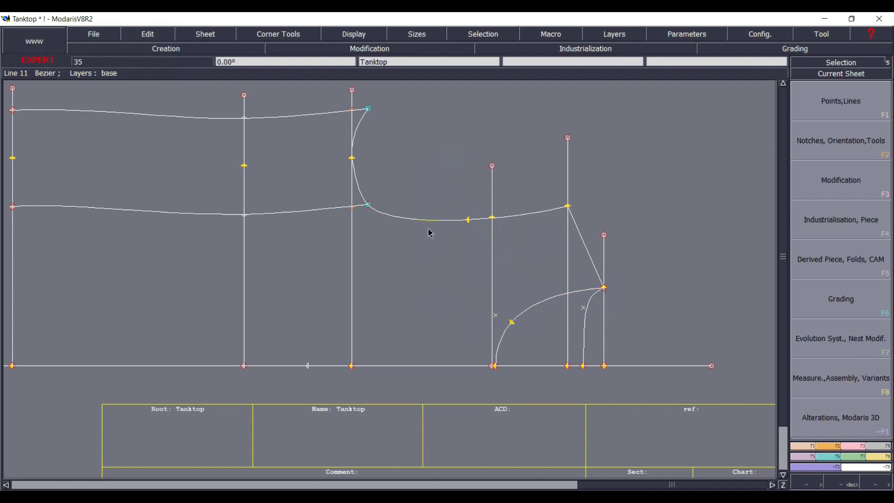
Draw the forward shoulder seam as a straight line between the developed points on the armhole and front neckline, and save the model.
{"action": "left_click", "coordinate": [471, 222]}
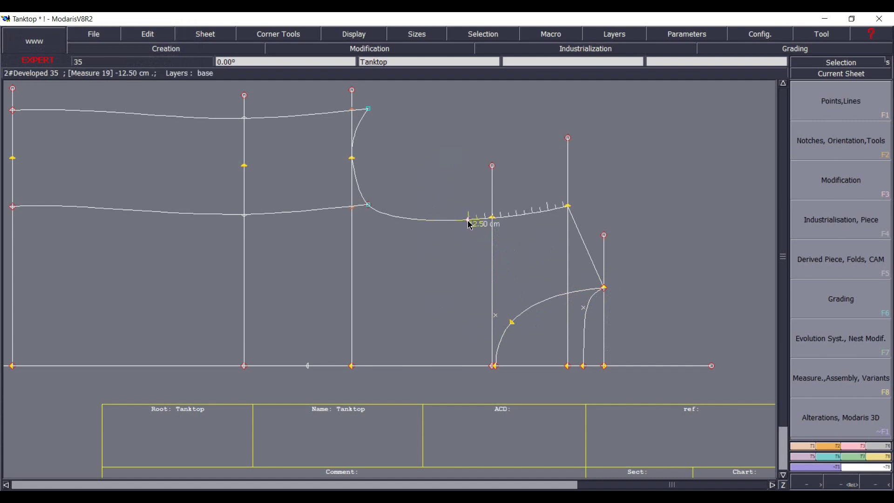
{"action": "left_click", "coordinate": [469, 222]}
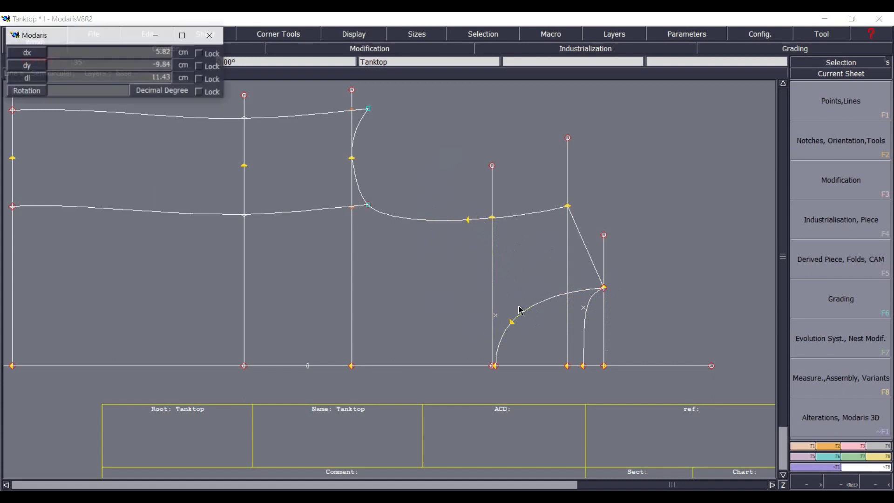
{"action": "left_click", "coordinate": [512, 321]}
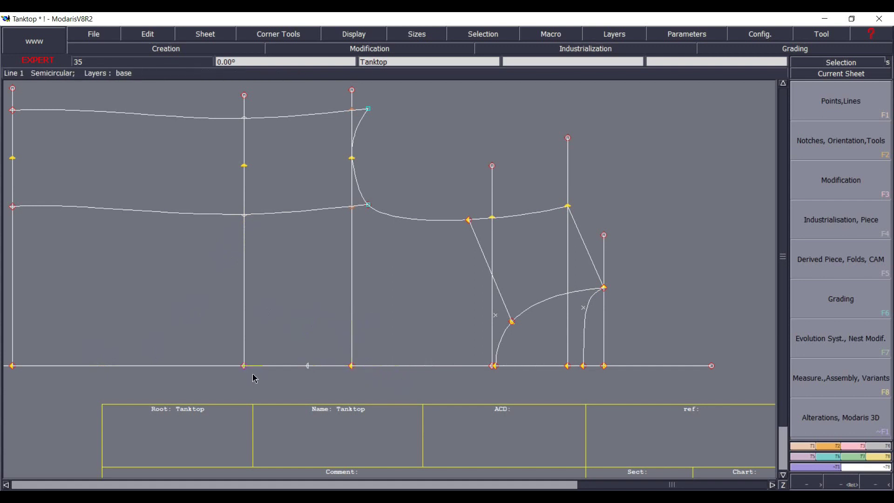
{"action": "left_click", "coordinate": [379, 331]}
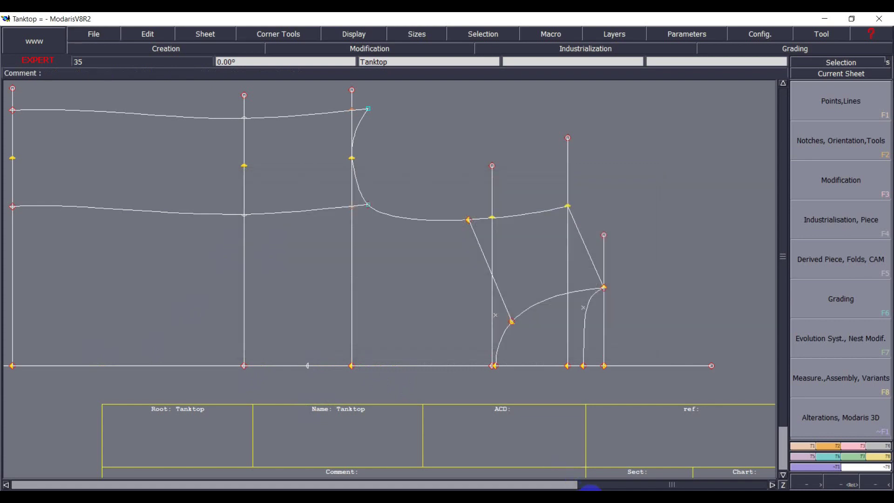
Switch to the tech pack PDF in Adobe Acrobat Reader and check the back view's measurement diagram and the size M measurement table.
{"action": "left_click", "coordinate": [597, 494]}
{"action": "scroll", "coordinate": [428, 239], "scroll_direction": "up", "scroll_amount": 10}
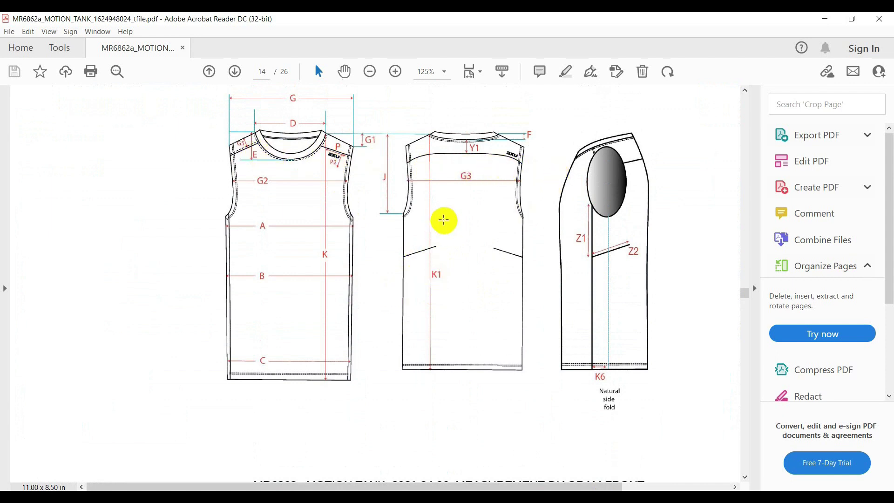
{"action": "scroll", "coordinate": [365, 243], "scroll_direction": "down", "scroll_amount": 10}
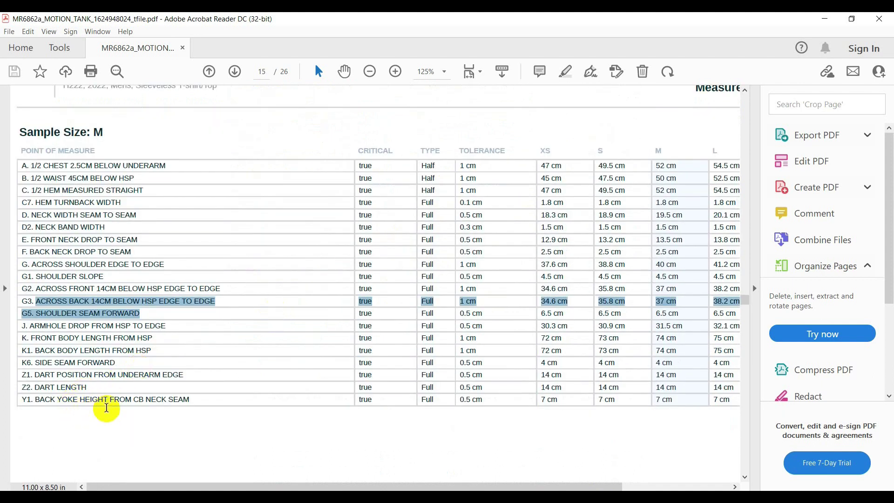
Switch to Modaris and place a developed point on the centre line from the back neck point, using the BACK YOKE HEIGHT FROM CB NECK SEAM Y1 measure.
{"action": "left_click", "coordinate": [825, 19]}
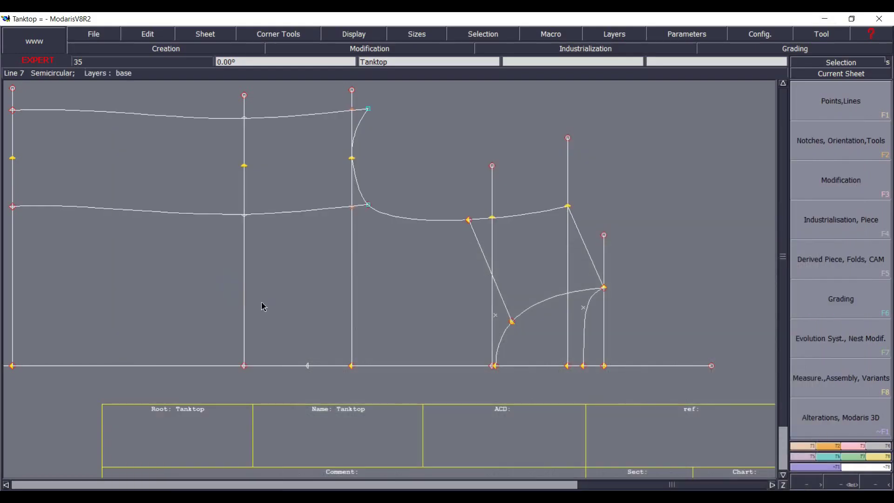
{"action": "scroll", "coordinate": [575, 391], "scroll_direction": "up", "scroll_amount": 1}
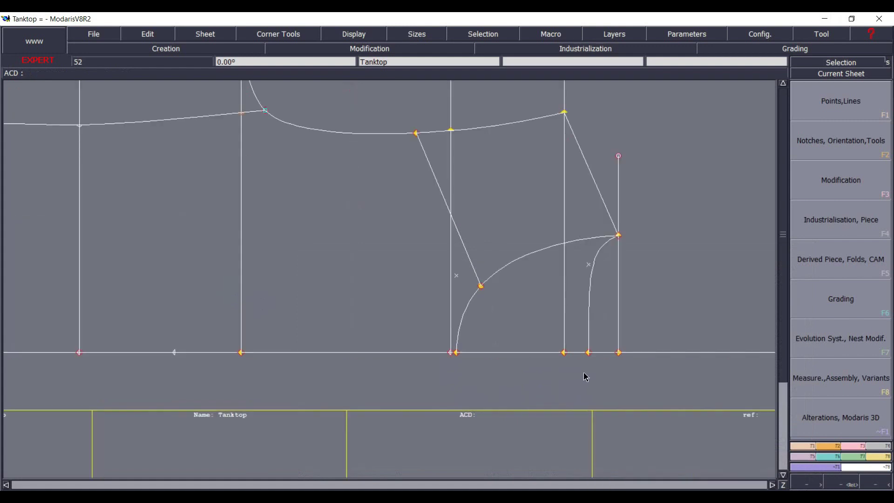
{"action": "mouse_move", "coordinate": [590, 356]}
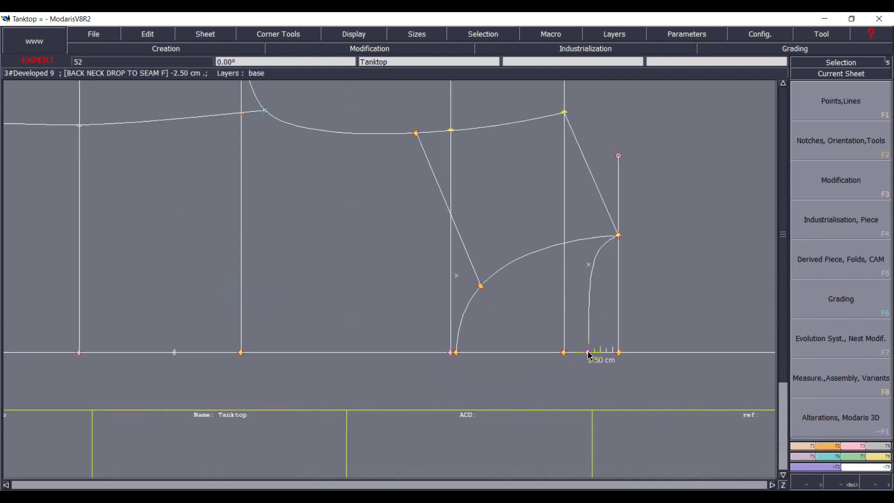
{"action": "left_click", "coordinate": [588, 352]}
{"action": "left_click", "coordinate": [527, 362]}
{"action": "left_click", "coordinate": [526, 354]}
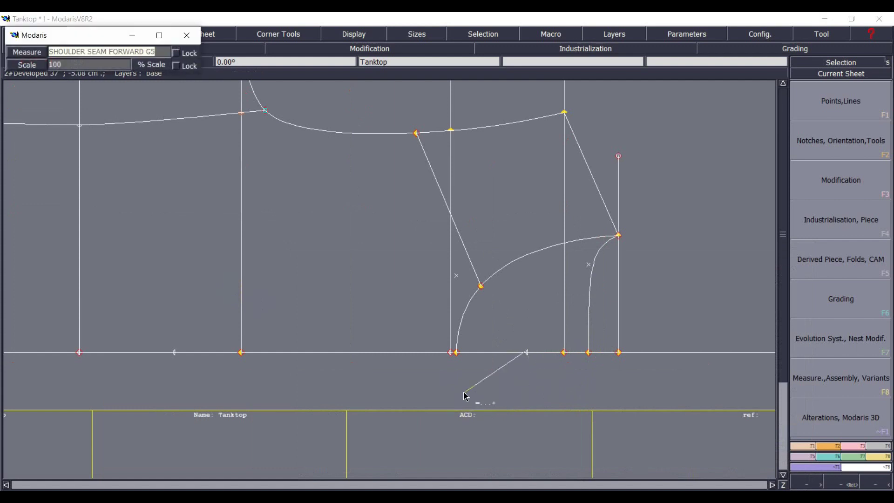
{"action": "type", "text": "BACK"}
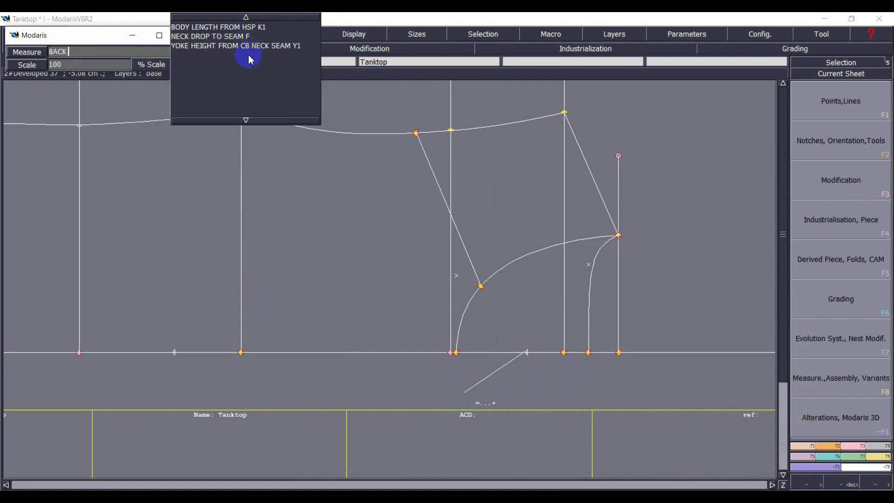
{"action": "left_click", "coordinate": [273, 48]}
{"action": "left_click", "coordinate": [273, 46]}
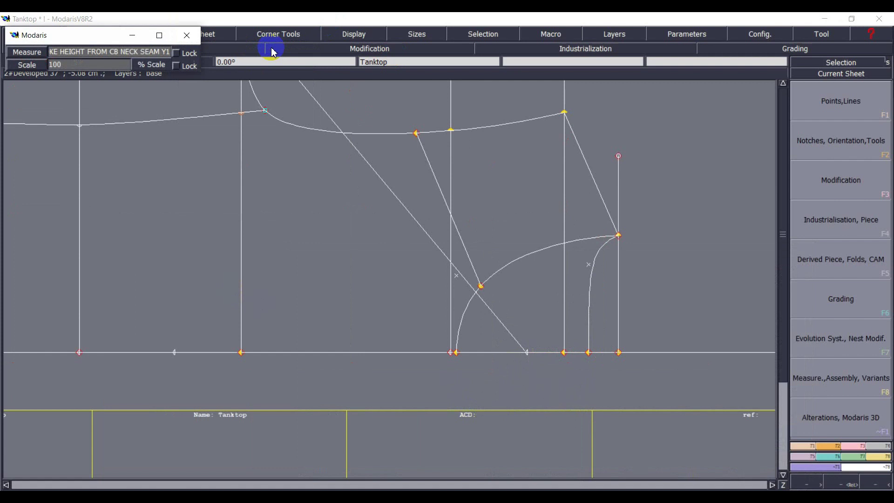
{"action": "left_click", "coordinate": [364, 166]}
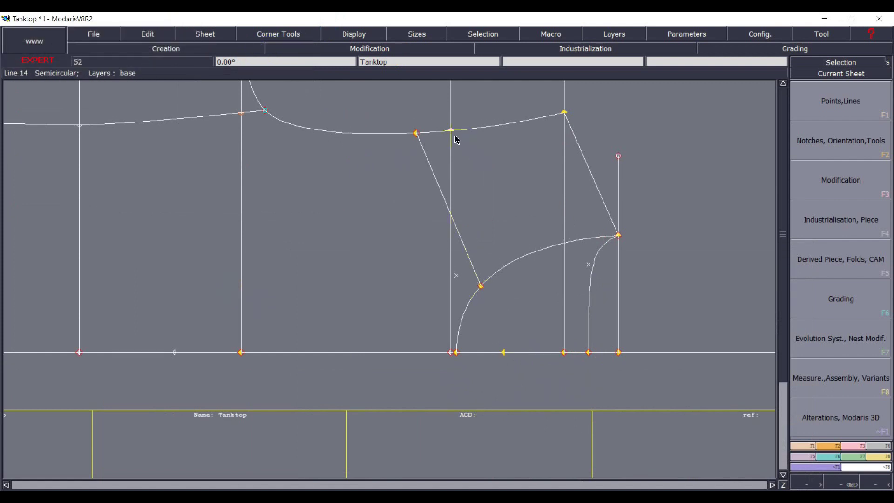
Place a linked guide point about 5.2 cm perpendicular to the centre line at the yoke point, and draw the yoke line from the armhole to the yoke point.
{"action": "left_click", "coordinate": [504, 352]}
{"action": "left_click", "coordinate": [515, 291], "text": "ctrl"}
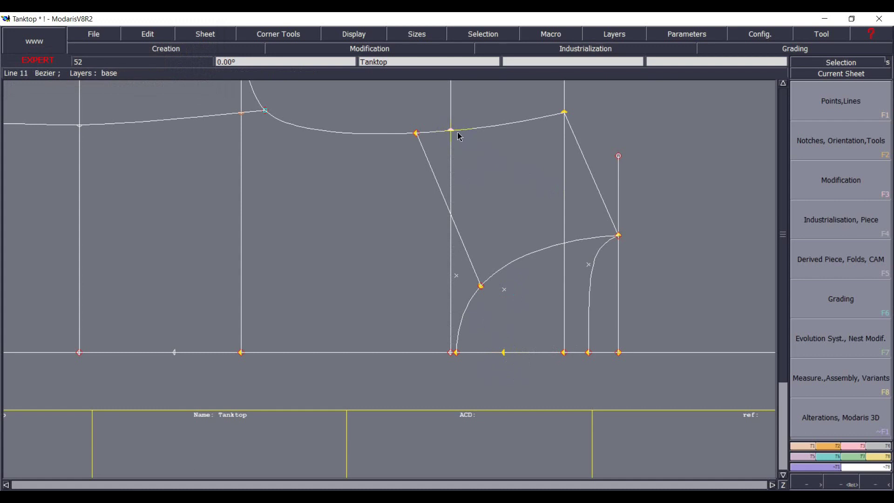
{"action": "left_click", "coordinate": [452, 131]}
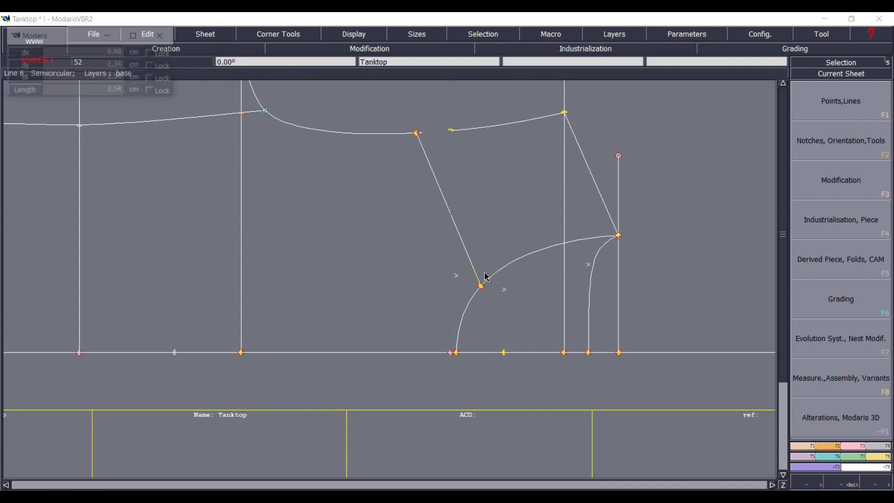
{"action": "left_click", "coordinate": [503, 353]}
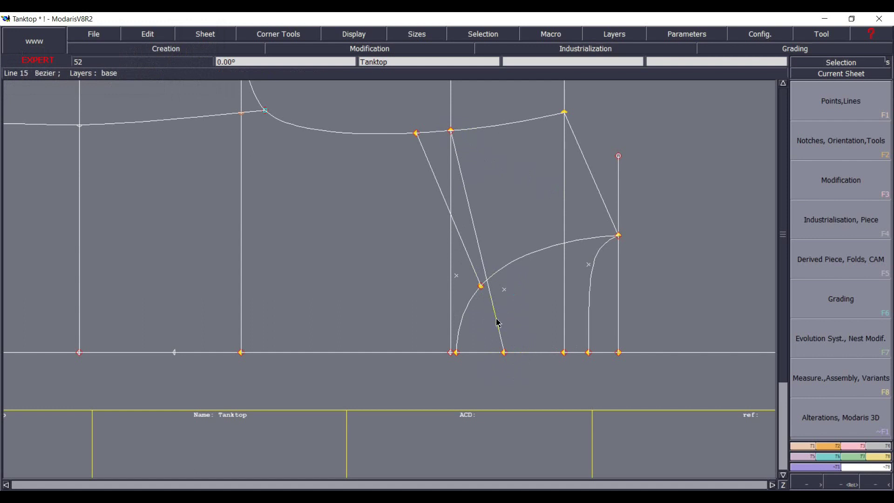
Curve the yoke line by aligning its centre-back tangent handle with the guide point, and move that guide point to about 12.5 cm from the centre line.
{"action": "key", "text": "p"}
{"action": "left_click", "coordinate": [490, 292]}
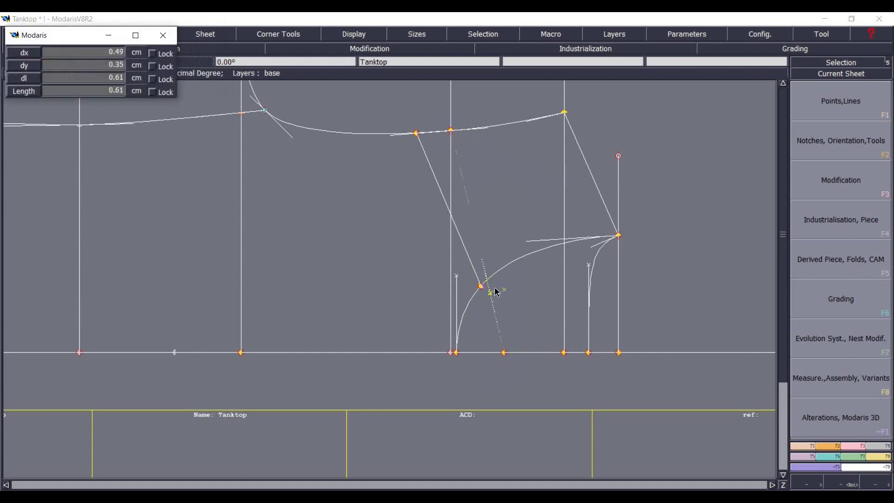
{"action": "left_click", "coordinate": [495, 288]}
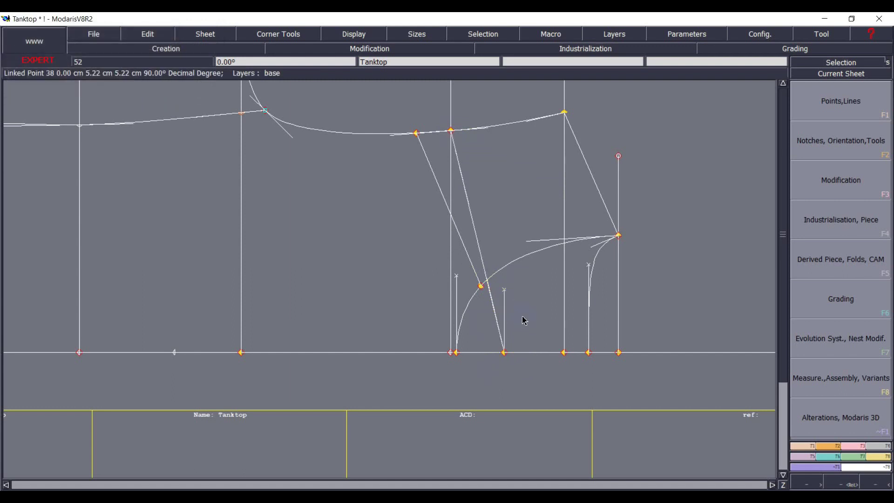
{"action": "left_click", "coordinate": [494, 308]}
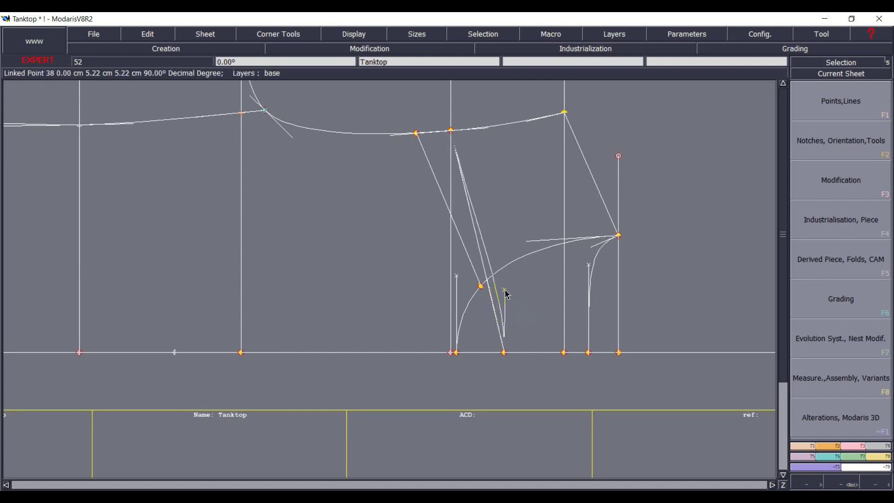
{"action": "left_click", "coordinate": [506, 294]}
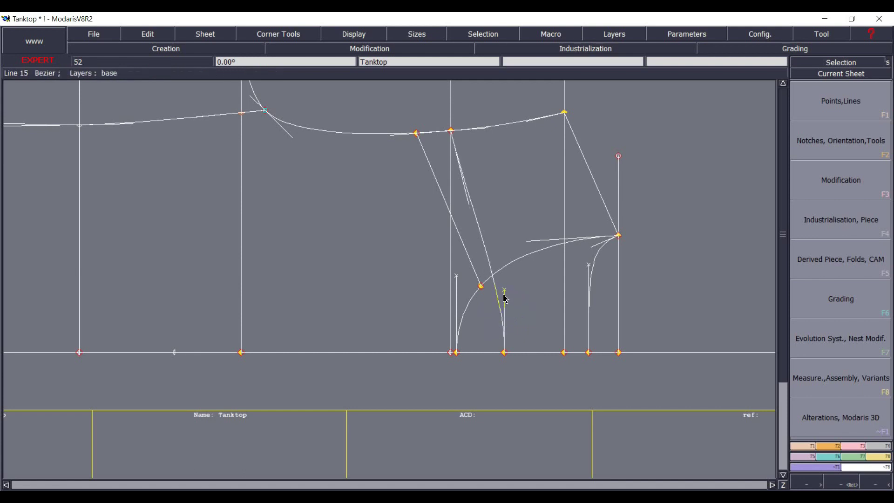
{"action": "left_click", "coordinate": [505, 291]}
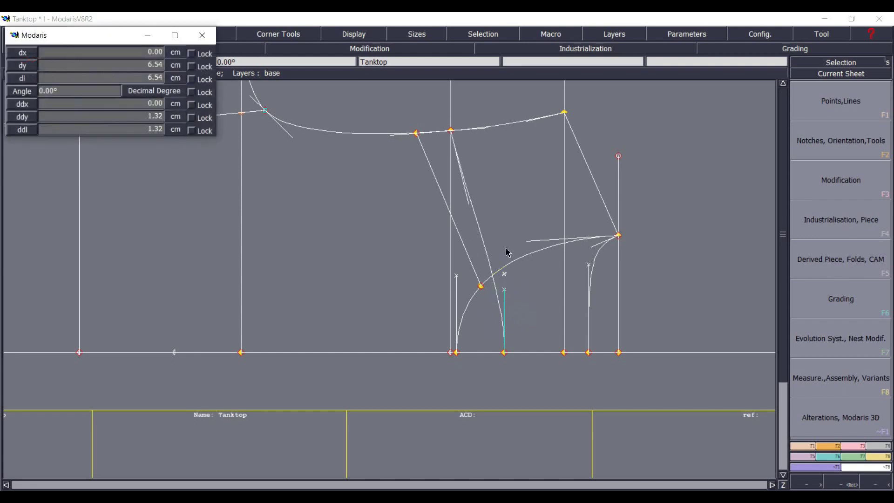
{"action": "left_click", "coordinate": [504, 203]}
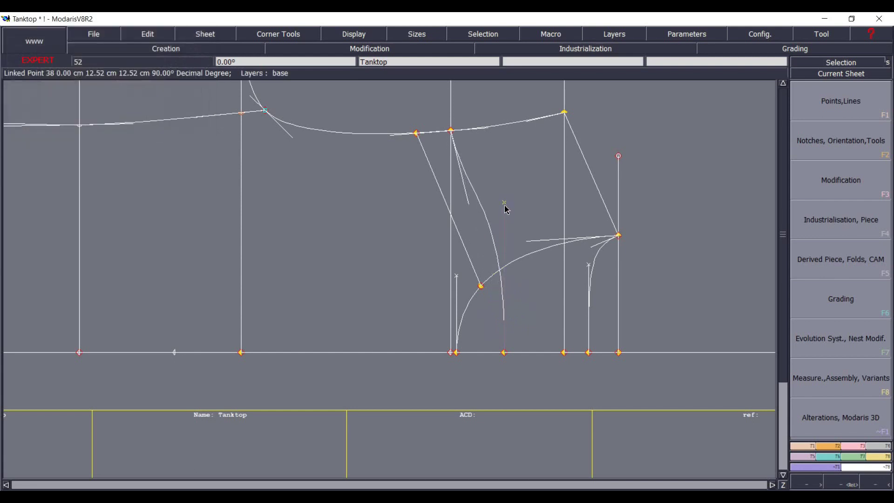
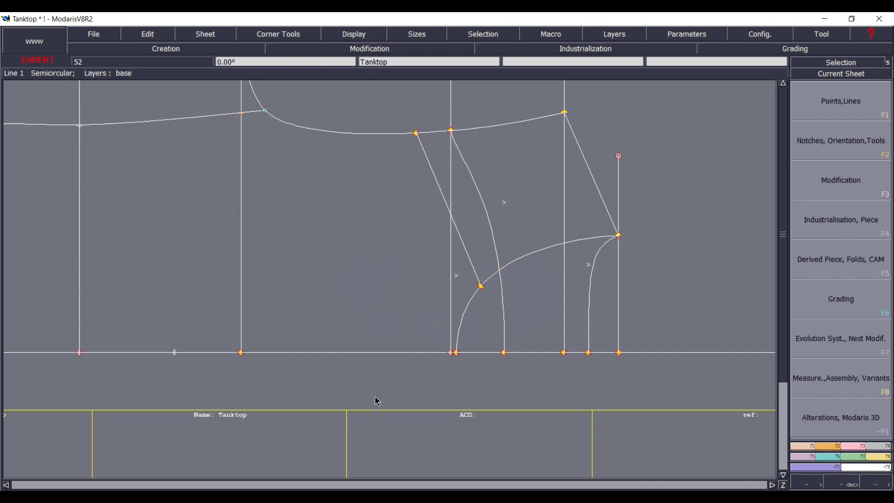
View the whole sheet and check the pattern's graded nest across the sizes from xs to 2xl.
{"action": "key", "text": "j"}
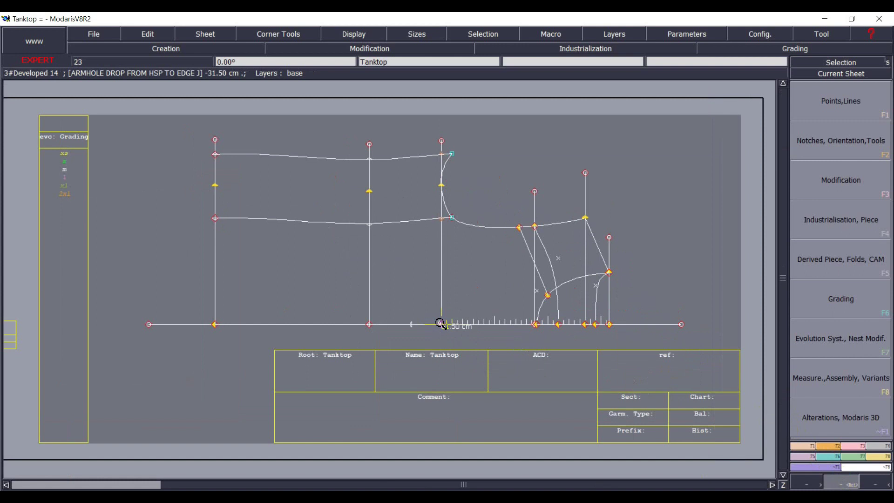
{"action": "key", "text": "F10"}
{"action": "key", "text": "F12"}
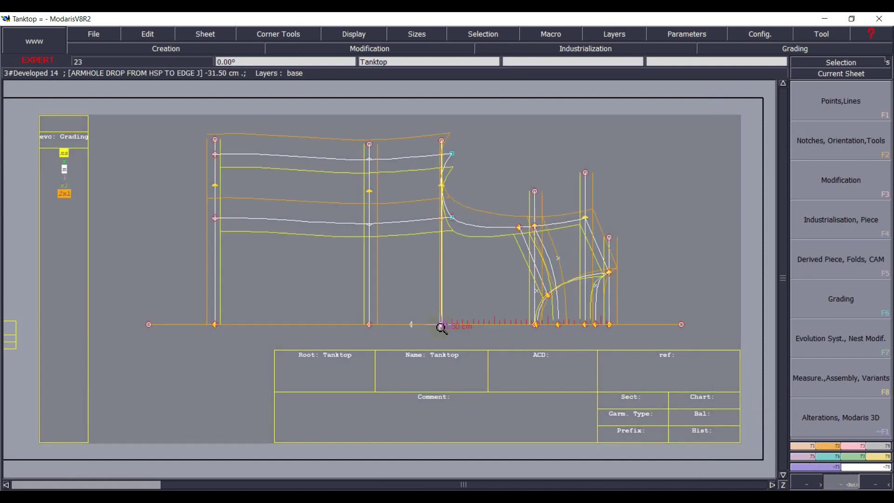
{"action": "key", "text": "F10"}
{"action": "key", "text": "F12"}
{"action": "left_click_drag", "start_coordinate": [29, 120], "coordinate": [129, 212]}
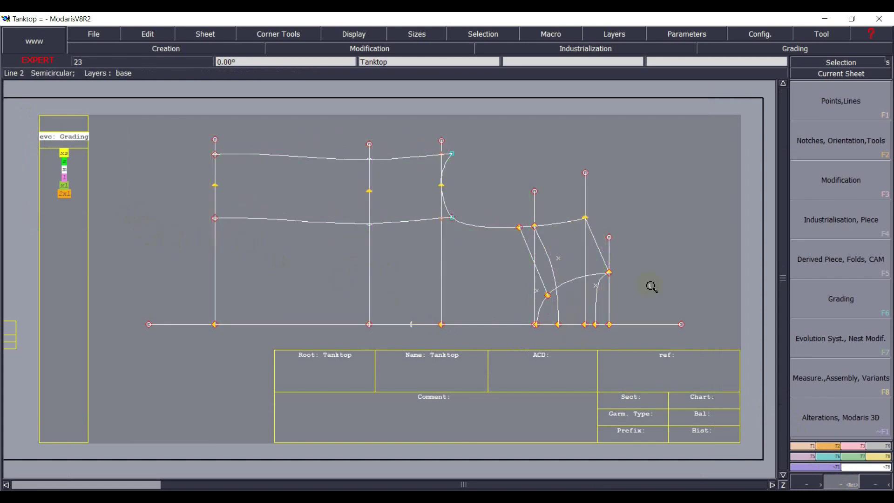
{"action": "key", "text": "F10"}
Measure the front neckline's curve length from the neck point to the centre line as a dynamic measurement named f.
{"action": "left_click", "coordinate": [838, 476]}
{"action": "mouse_move", "coordinate": [391, 161]}
{"action": "left_mouse_down"}
{"action": "mouse_move", "coordinate": [586, 287]}
{"action": "mouse_move", "coordinate": [691, 382]}
{"action": "left_mouse_up"}
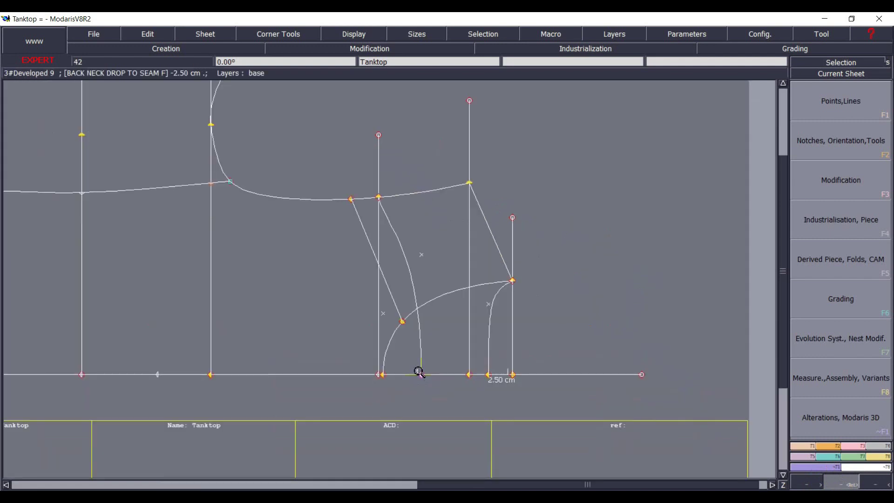
{"action": "right_click", "coordinate": [405, 341]}
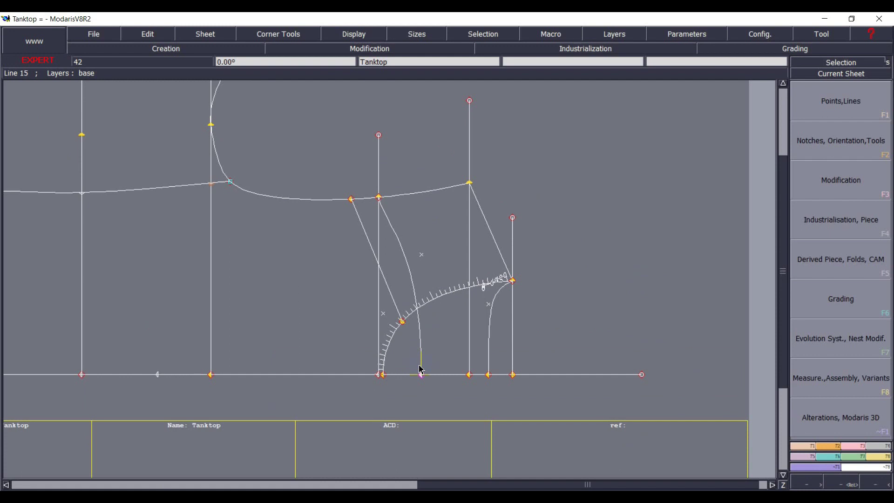
{"action": "key", "text": "l"}
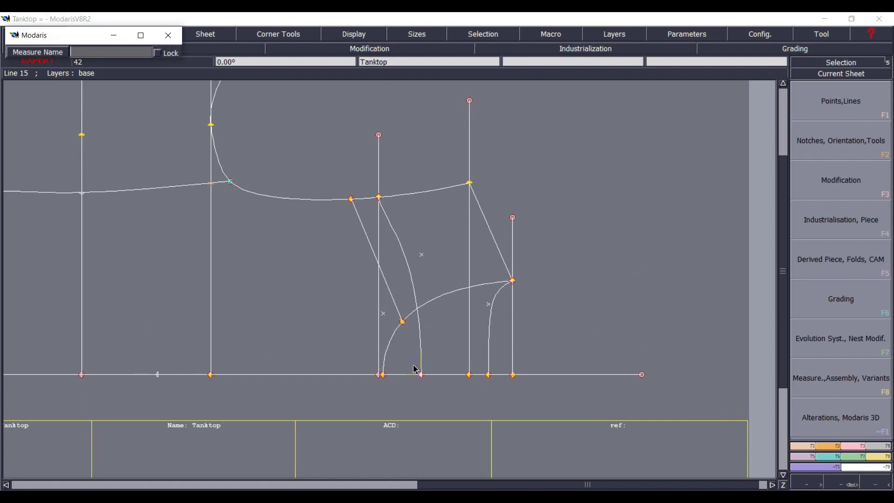
{"action": "key", "text": "Return"}
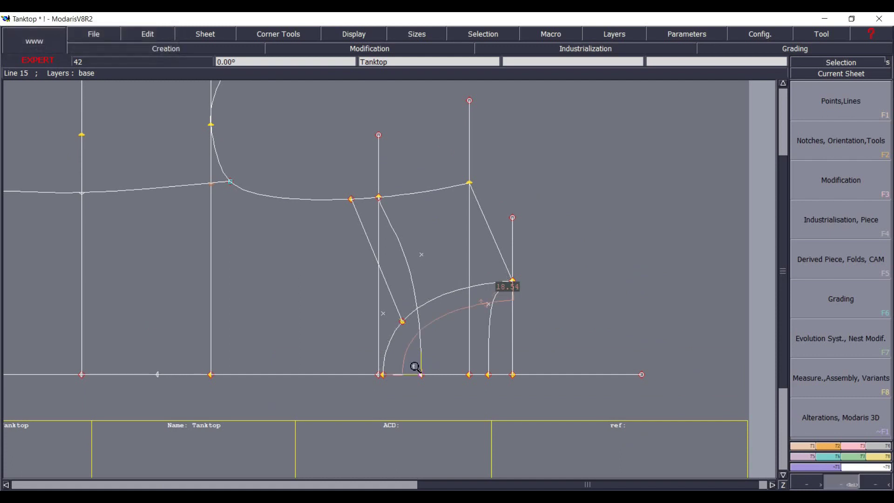
Measure the back neckline's curve length from the neck point to the centre line as a dynamic measurement named B.
{"action": "left_click", "coordinate": [488, 325]}
{"action": "left_click", "coordinate": [489, 324]}
{"action": "left_click", "coordinate": [480, 405]}
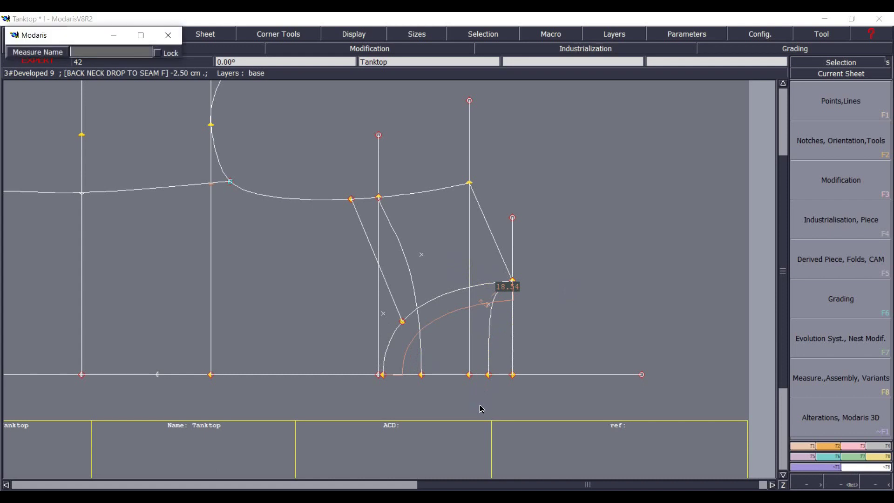
{"action": "key", "text": "Return"}
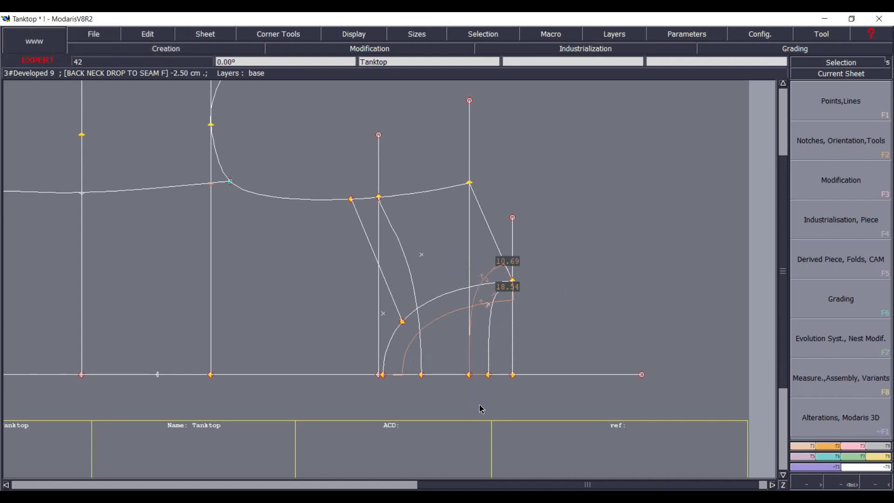
{"action": "left_click", "coordinate": [501, 374]}
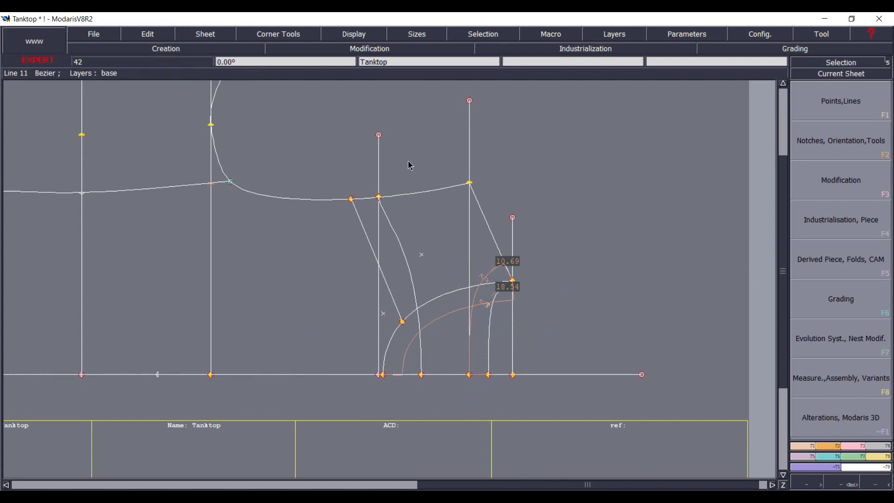
Open the Tanktop model's measurement chart MChart and bring the neckline measurements f and B into view.
{"action": "left_click", "coordinate": [754, 478]}
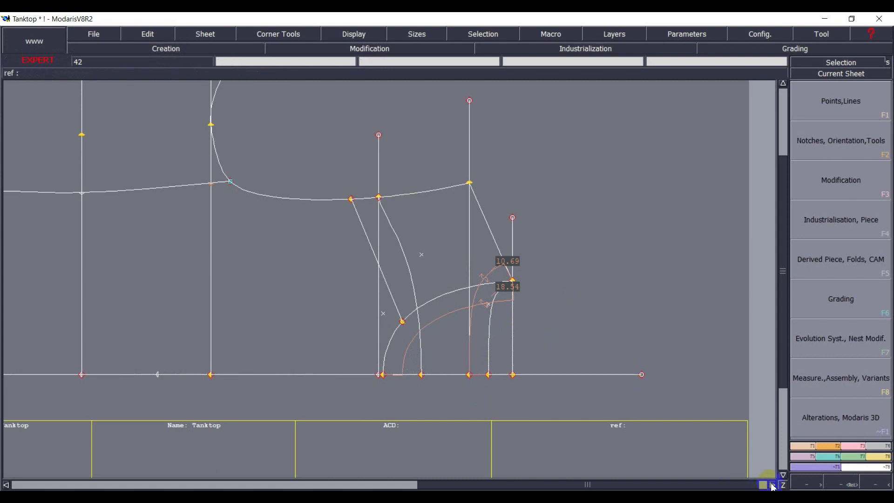
{"action": "left_click", "coordinate": [772, 485]}
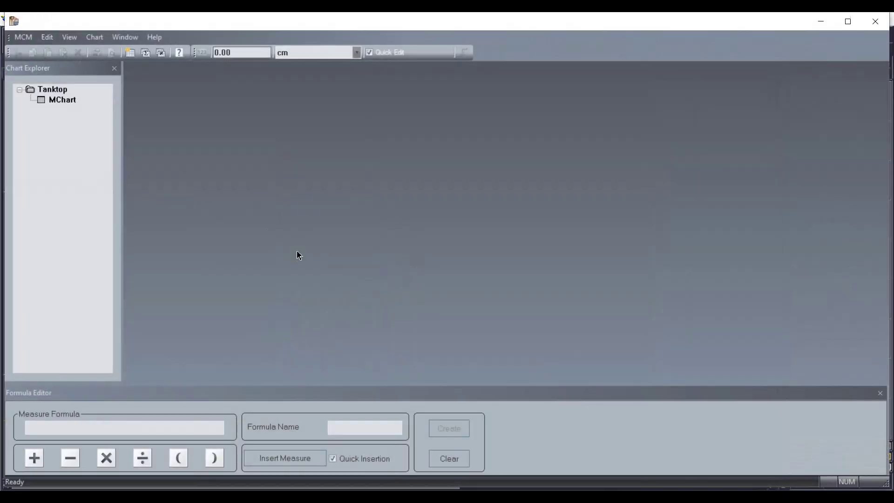
{"action": "left_click", "coordinate": [21, 88]}
{"action": "left_click", "coordinate": [64, 100]}
{"action": "double_click", "coordinate": [63, 101]}
{"action": "scroll", "coordinate": [311, 294], "scroll_direction": "down", "scroll_amount": 10}
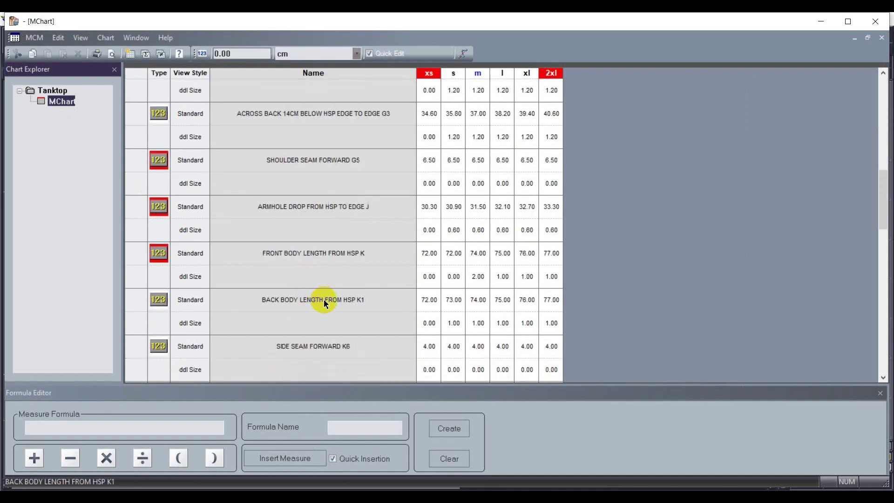
{"action": "scroll", "coordinate": [312, 312], "scroll_direction": "down", "scroll_amount": 5}
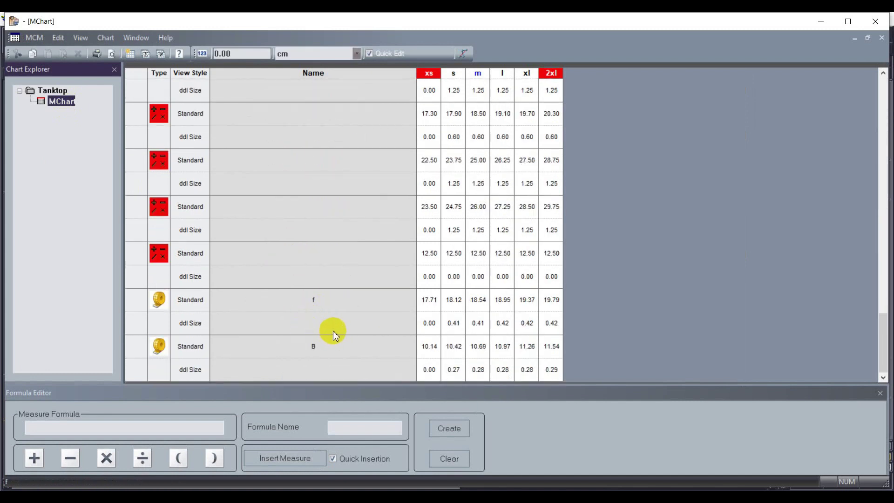
Create an unnamed measure formula f+B that adds the front and back neckline lengths.
{"action": "left_click", "coordinate": [132, 303]}
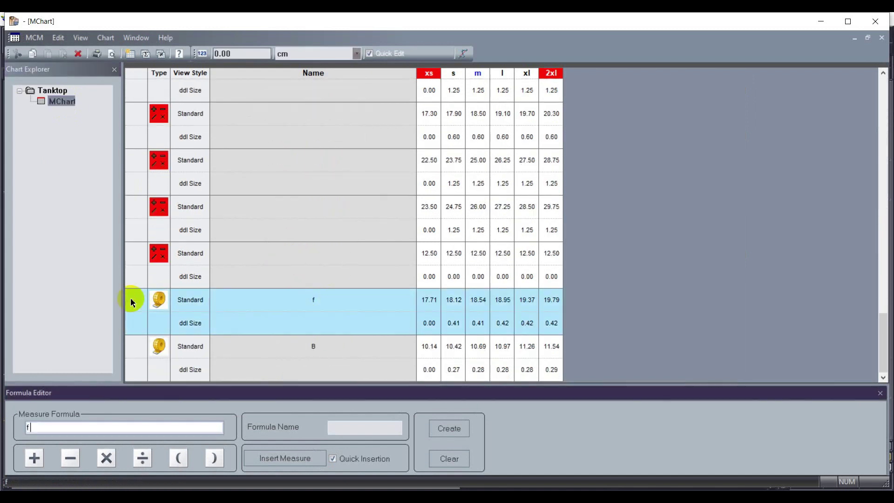
{"action": "type", "text": "+"}
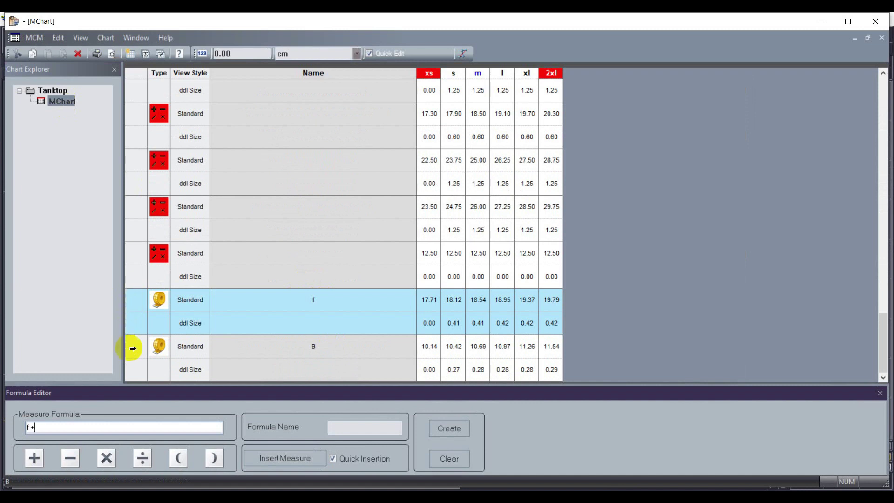
{"action": "left_click", "coordinate": [132, 345]}
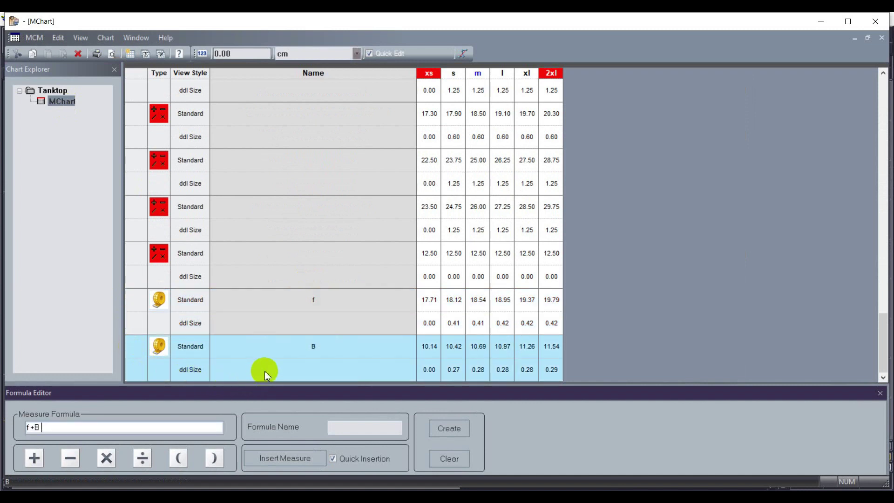
{"action": "key", "text": "Return"}
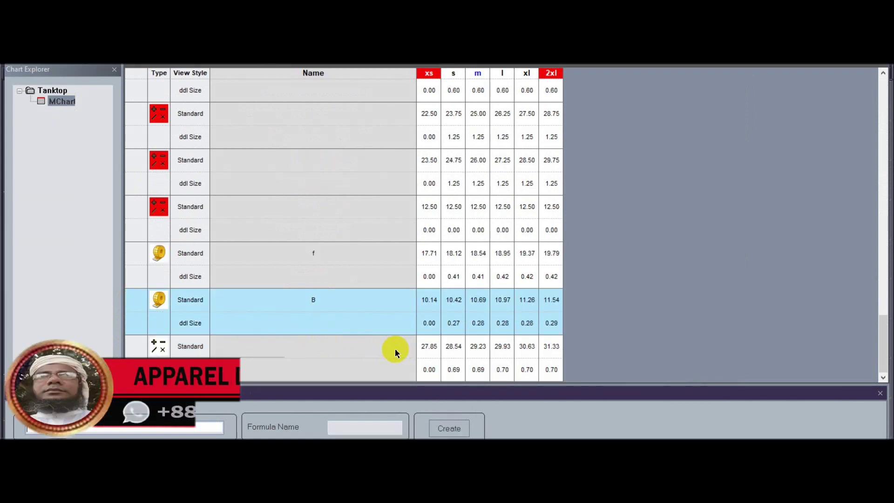
Create an unnamed measure formula that multiplies the f+B neckline total by 2.
{"action": "left_click", "coordinate": [136, 350]}
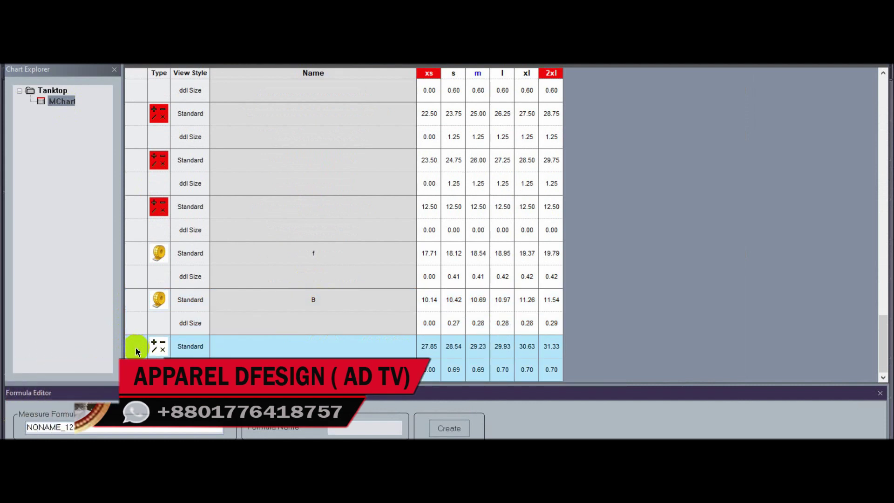
{"action": "type", "text": "/"}
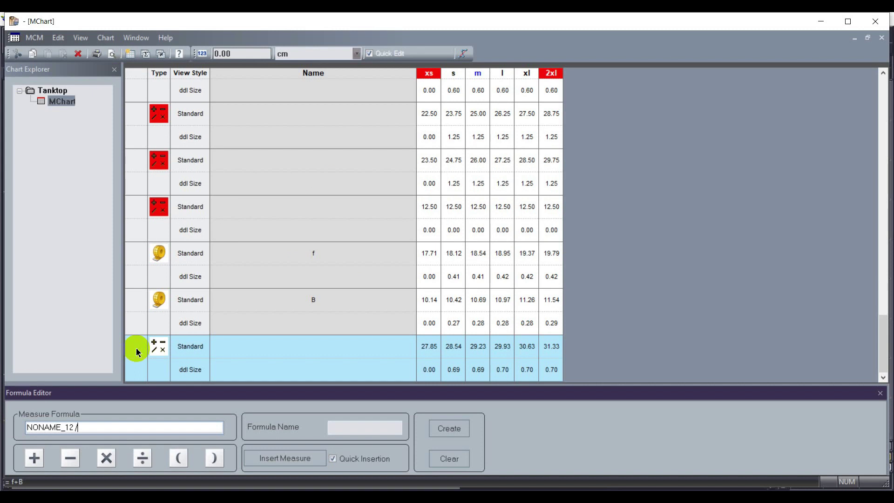
{"action": "type", "text": "*"}
{"action": "key", "text": "Return"}
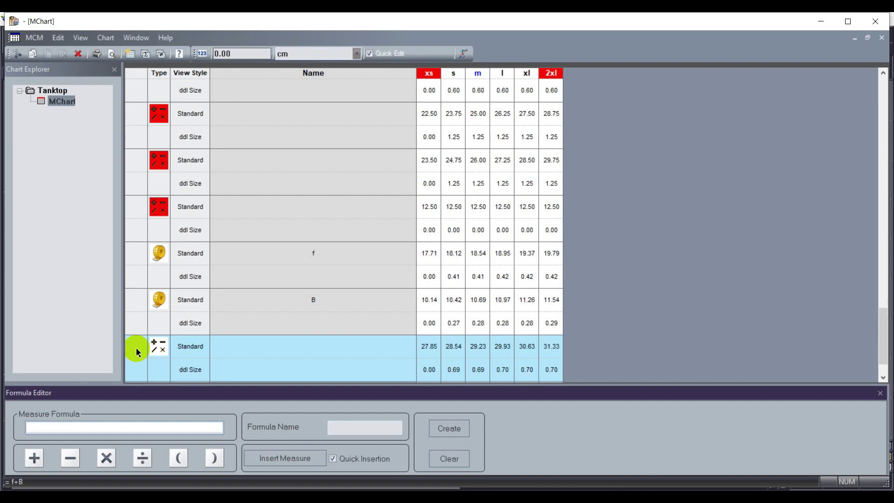
Create a measure formula that multiplies the doubled neckline total by 0.88 and name it Collar.
{"action": "scroll", "coordinate": [158, 349], "scroll_direction": "down", "scroll_amount": 1}
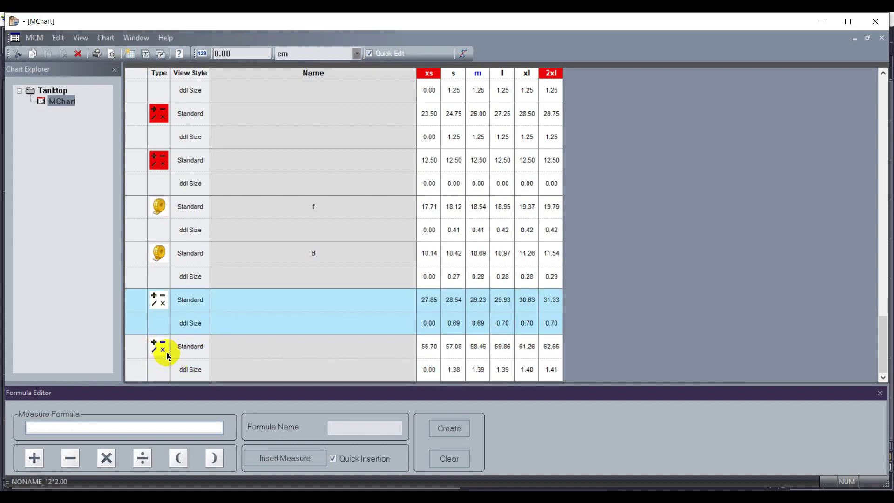
{"action": "left_click", "coordinate": [134, 348]}
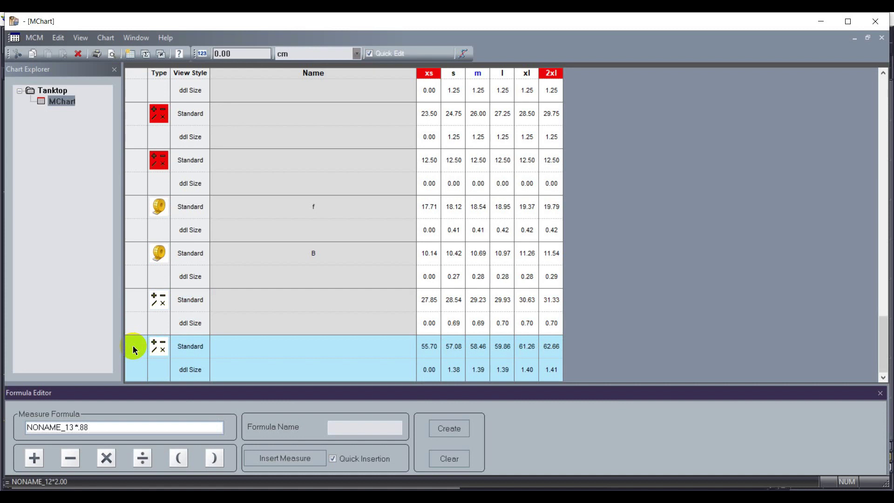
{"action": "key", "text": "Return"}
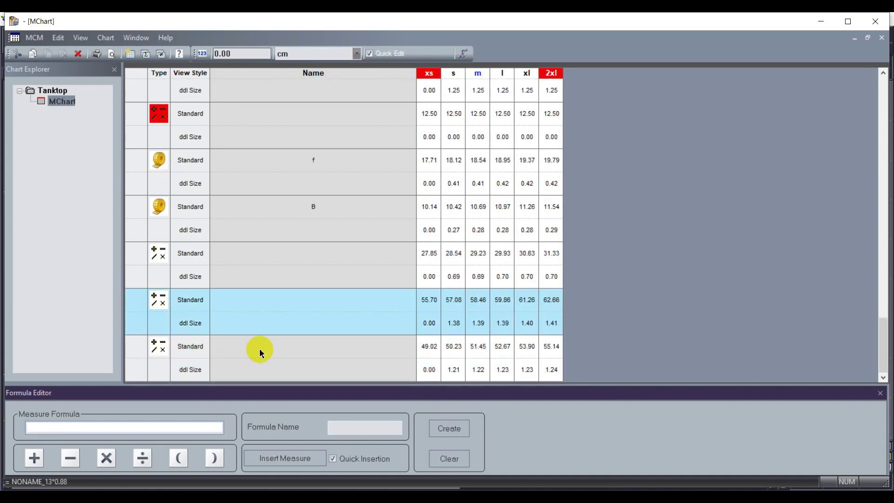
{"action": "left_click", "coordinate": [252, 352]}
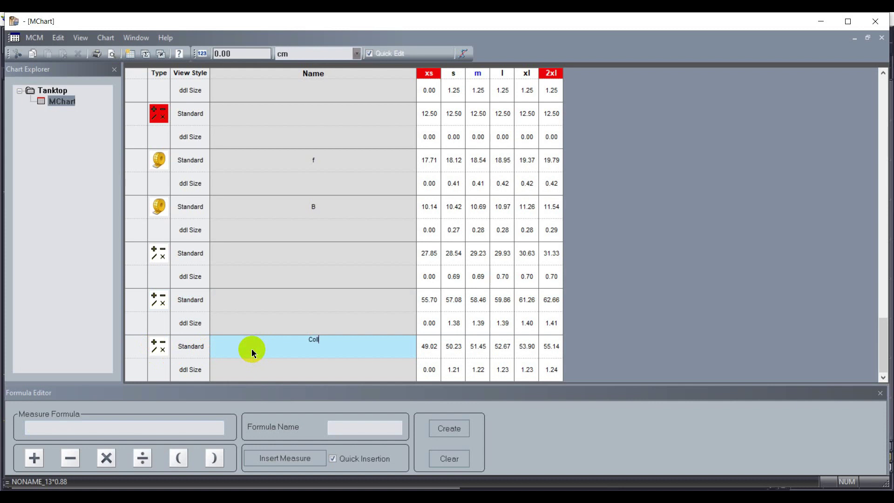
{"action": "key", "text": "Tab"}
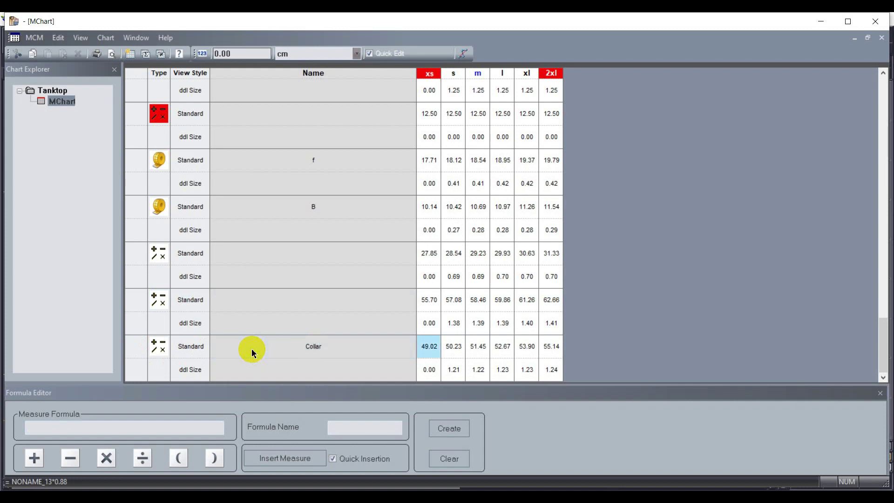
Delete the intermediate chart rows above Collar, from the first unnamed formula through f, B and the doubled neckline total.
{"action": "scroll", "coordinate": [259, 280], "scroll_direction": "up", "scroll_amount": 5}
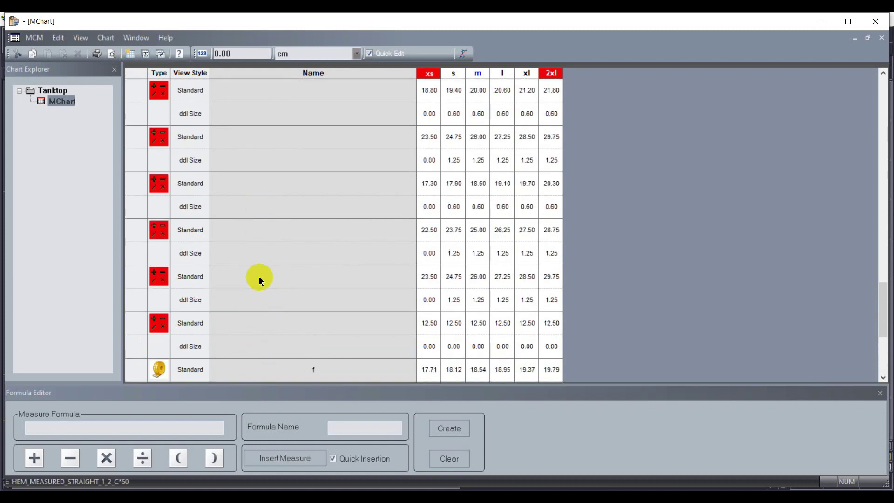
{"action": "scroll", "coordinate": [259, 280], "scroll_direction": "up", "scroll_amount": 2}
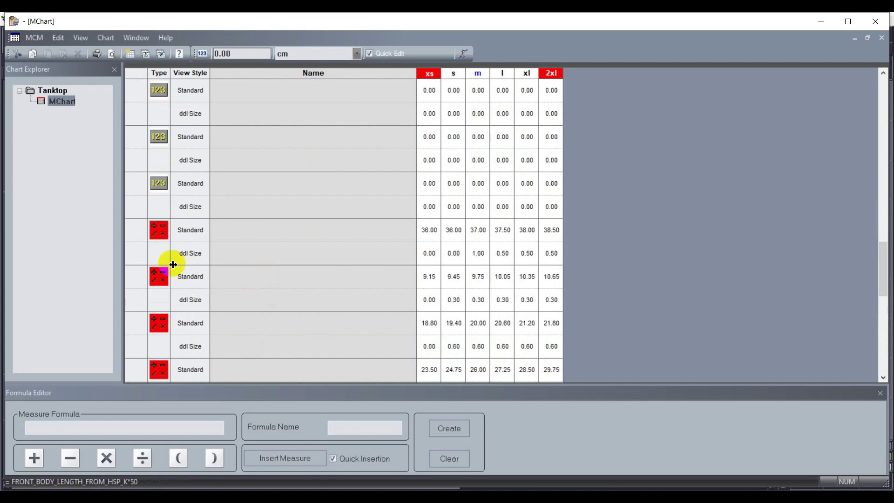
{"action": "left_click_drag", "start_coordinate": [134, 237], "coordinate": [144, 315]}
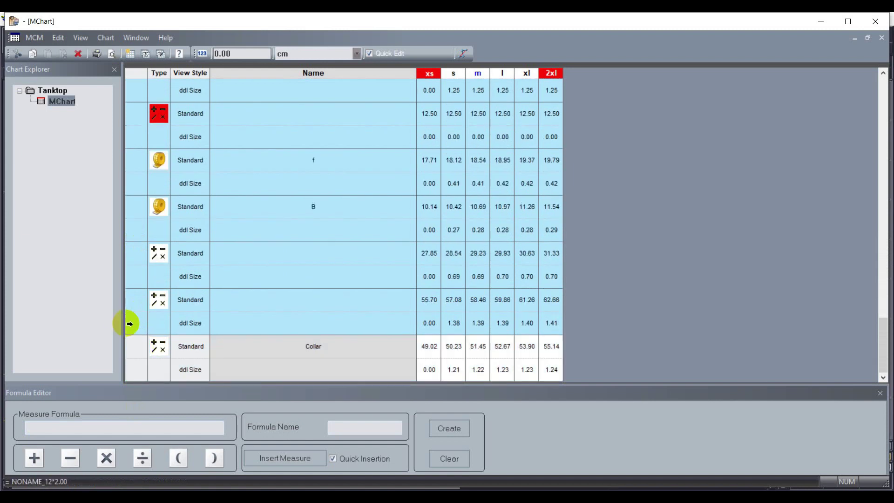
{"action": "key", "text": "Delete"}
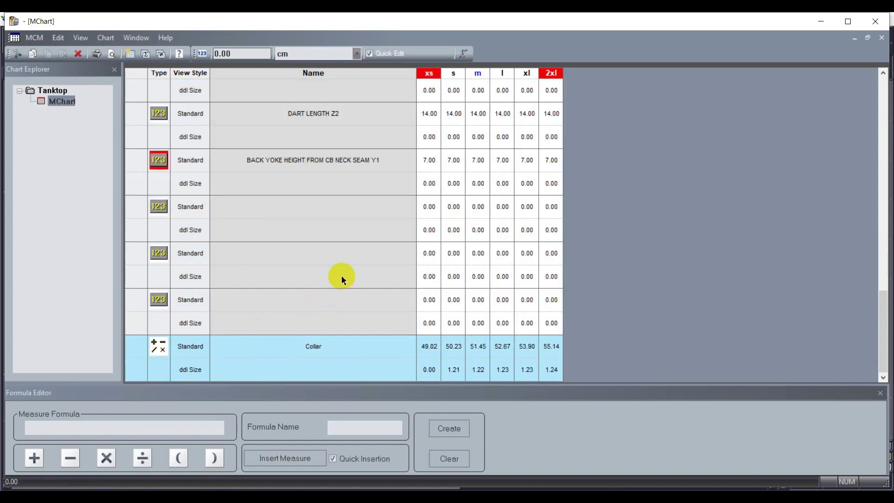
{"action": "scroll", "coordinate": [342, 275], "scroll_direction": "up", "scroll_amount": 1}
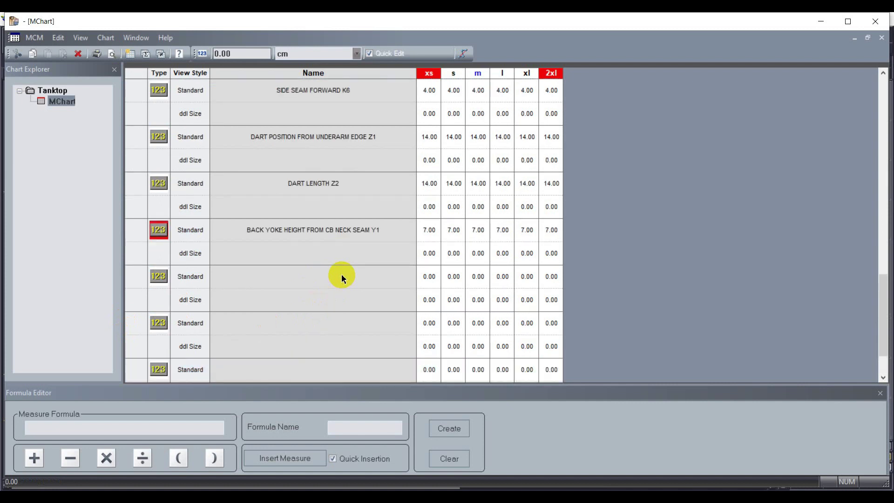
{"action": "scroll", "coordinate": [342, 278], "scroll_direction": "up", "scroll_amount": 3}
{"action": "scroll", "coordinate": [341, 278], "scroll_direction": "down", "scroll_amount": 5}
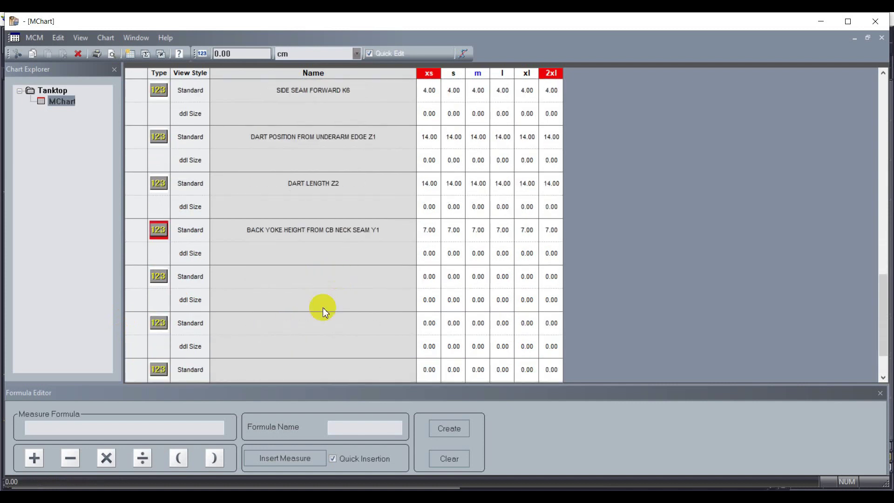
{"action": "right_click", "coordinate": [613, 292]}
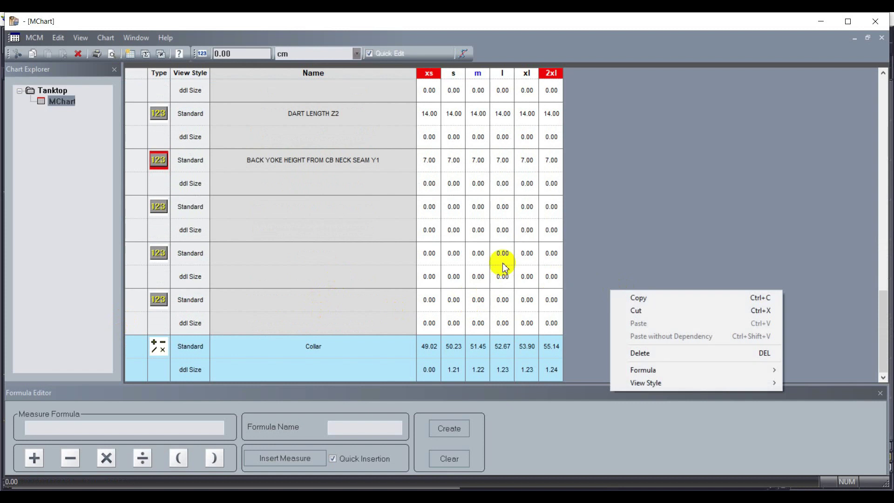
{"action": "left_click", "coordinate": [732, 199]}
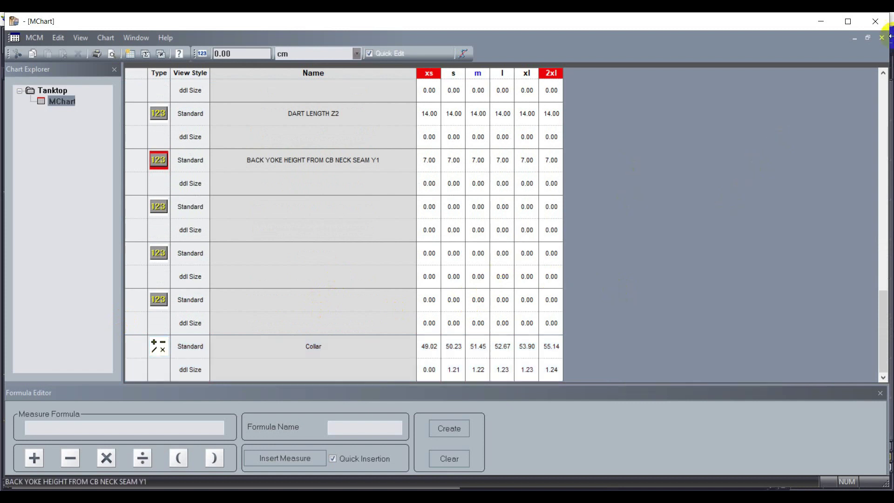
Back on the pattern sheet, remove both neckline measurements and add a developed point about 2.93 cm outward from the neck-point line along the centre line.
{"action": "left_click", "coordinate": [820, 20]}
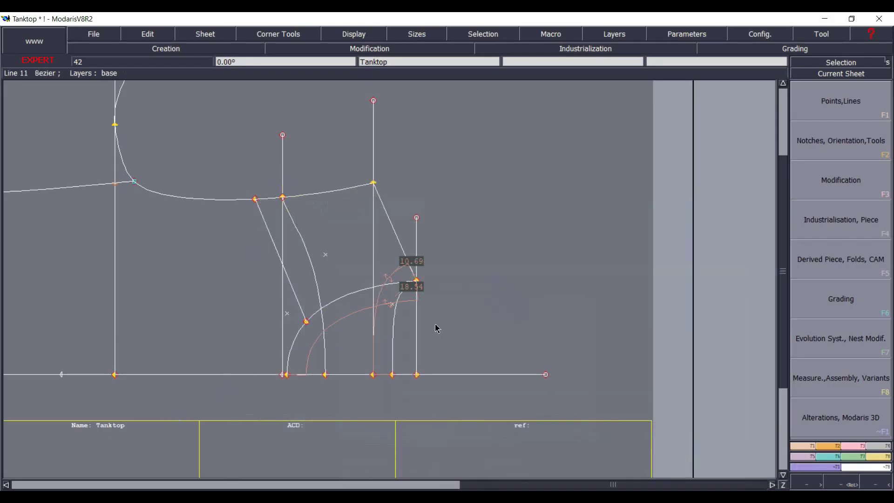
{"action": "left_click", "coordinate": [338, 321]}
{"action": "left_click", "coordinate": [380, 297]}
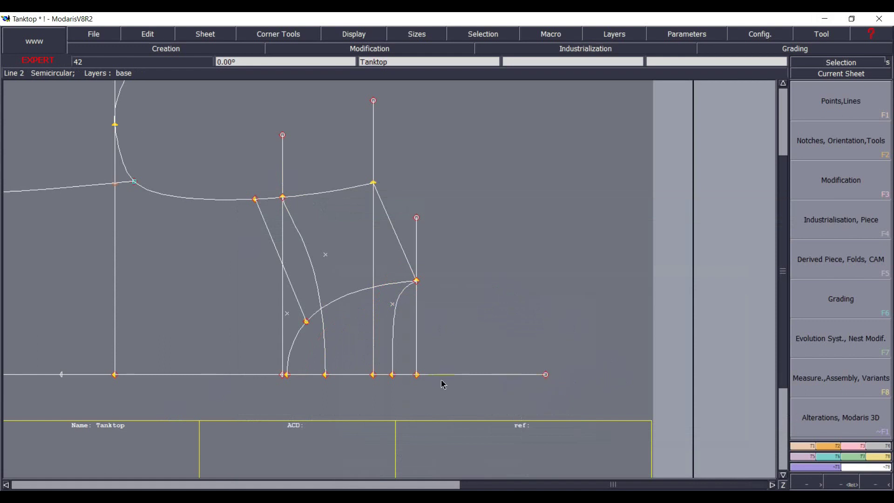
{"action": "left_click", "coordinate": [416, 374]}
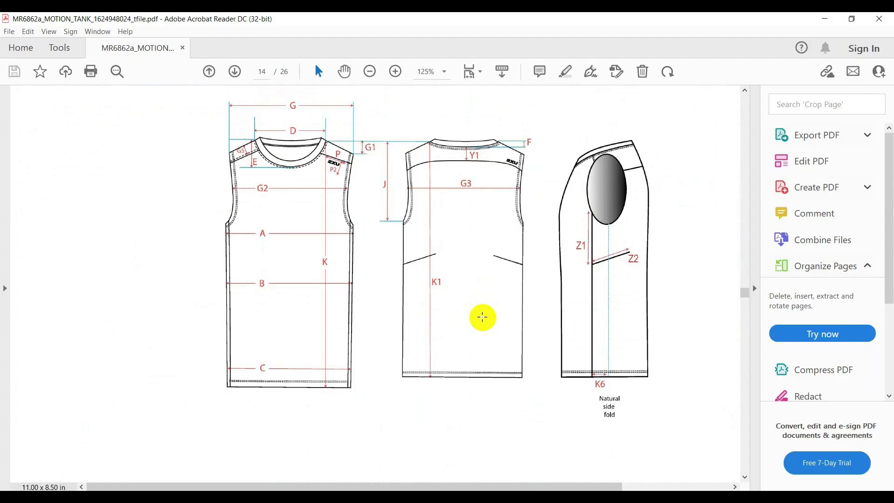
Review the tech pack's measurement diagram and size spec in Adobe Acrobat Reader and the Collar chart row, and return to the Modaris pattern sheet.
{"action": "scroll", "coordinate": [474, 324], "scroll_direction": "down", "scroll_amount": 3}
{"action": "scroll", "coordinate": [475, 325], "scroll_direction": "down", "scroll_amount": 3}
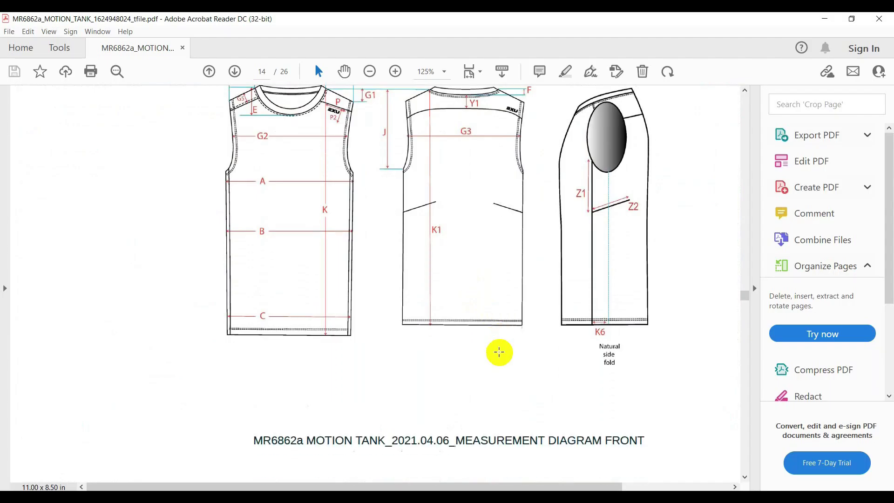
{"action": "scroll", "coordinate": [479, 359], "scroll_direction": "up", "scroll_amount": 1}
{"action": "scroll", "coordinate": [483, 355], "scroll_direction": "down", "scroll_amount": 1}
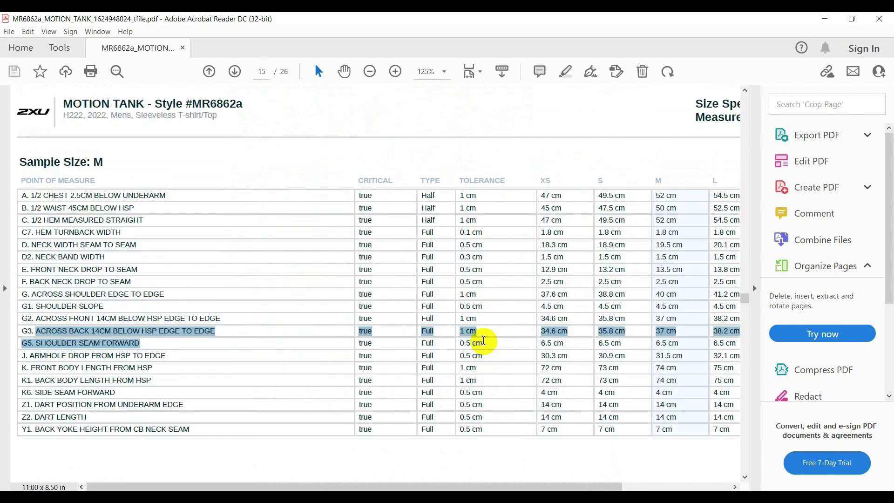
{"action": "left_click", "coordinate": [585, 482]}
{"action": "left_click", "coordinate": [630, 464]}
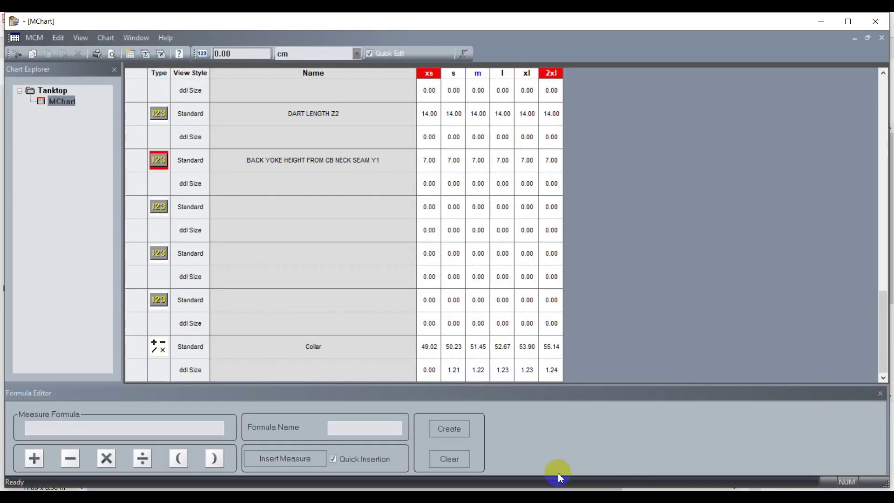
{"action": "left_click", "coordinate": [823, 22]}
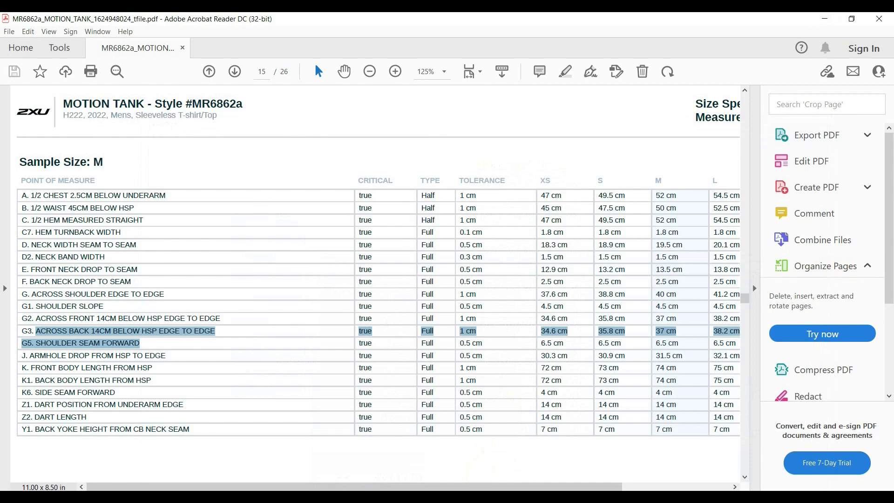
{"action": "mouse_move", "coordinate": [585, 486]}
{"action": "left_click", "coordinate": [559, 461]}
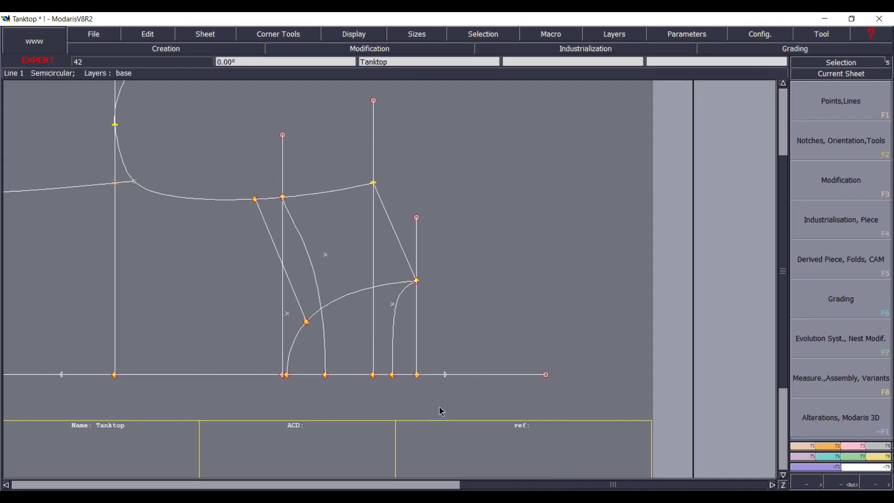
Draw a long vertical construction line up from the developed point beside the neck-point line and mark its foot on the centre line.
{"action": "left_click", "coordinate": [445, 374]}
{"action": "left_click", "coordinate": [479, 96]}
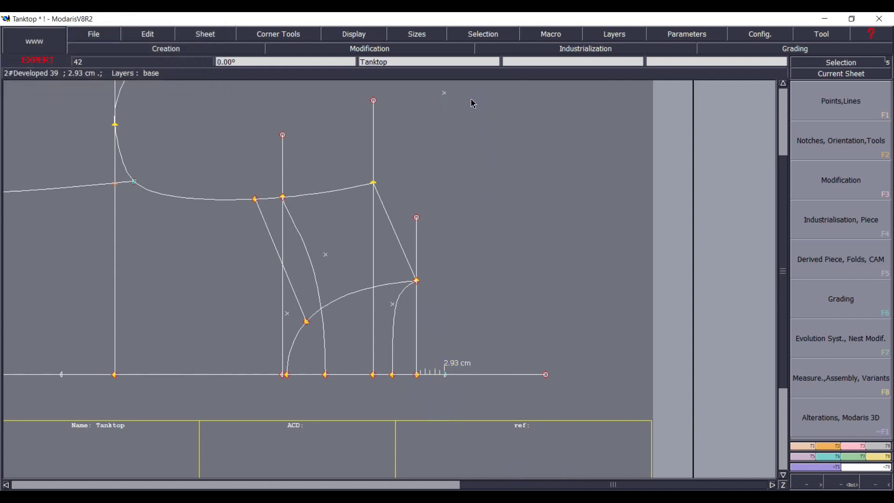
{"action": "left_click", "coordinate": [445, 93]}
{"action": "left_click", "coordinate": [445, 374]}
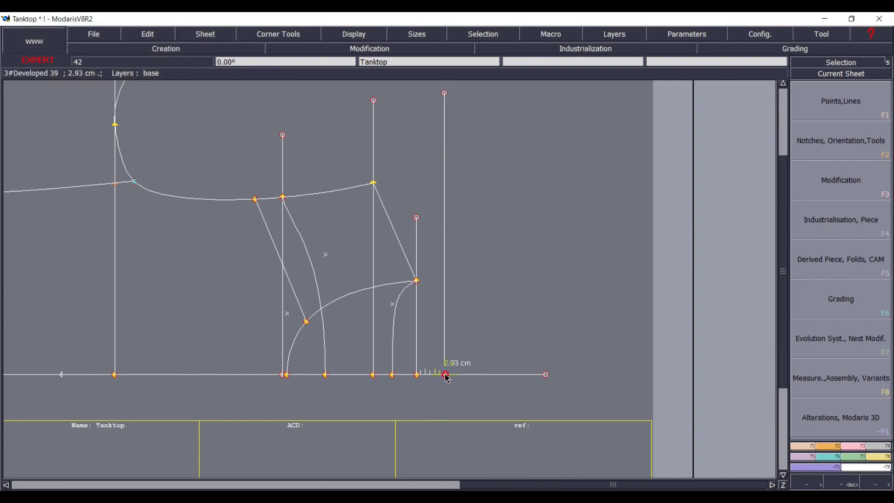
Place a developed point on the centre line 3.00 cm outward from the new vertical line's foot.
{"action": "left_click", "coordinate": [445, 375]}
{"action": "left_click", "coordinate": [467, 375]}
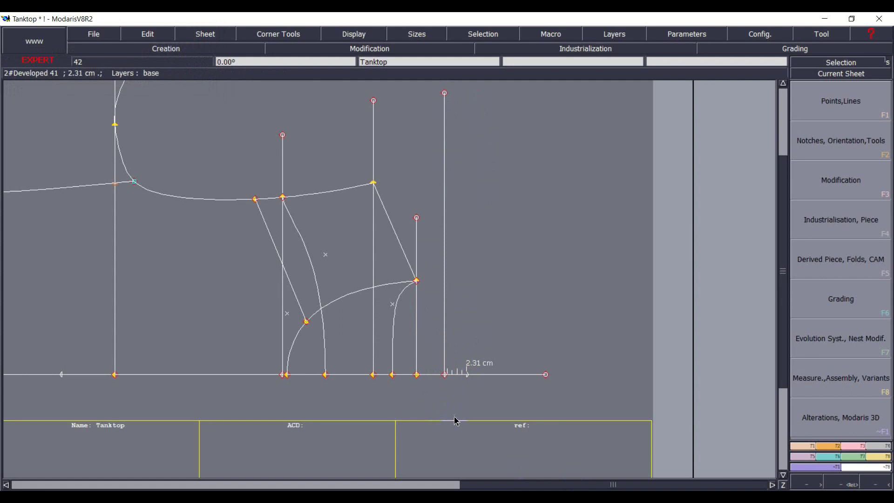
{"action": "left_click", "coordinate": [450, 377]}
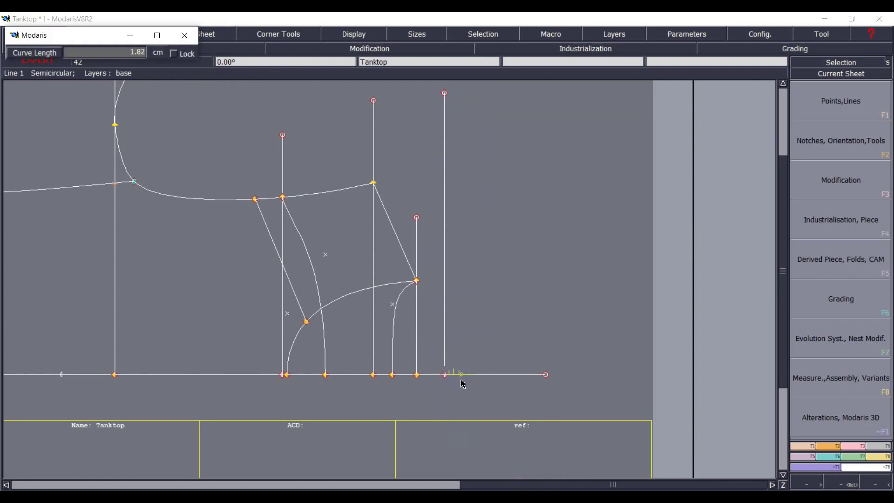
{"action": "type", "text": "6.00"}
{"action": "type", "text": "1"}
{"action": "key", "text": "Down"}
{"action": "type", "text": "3.00"}
{"action": "left_click", "coordinate": [484, 377]}
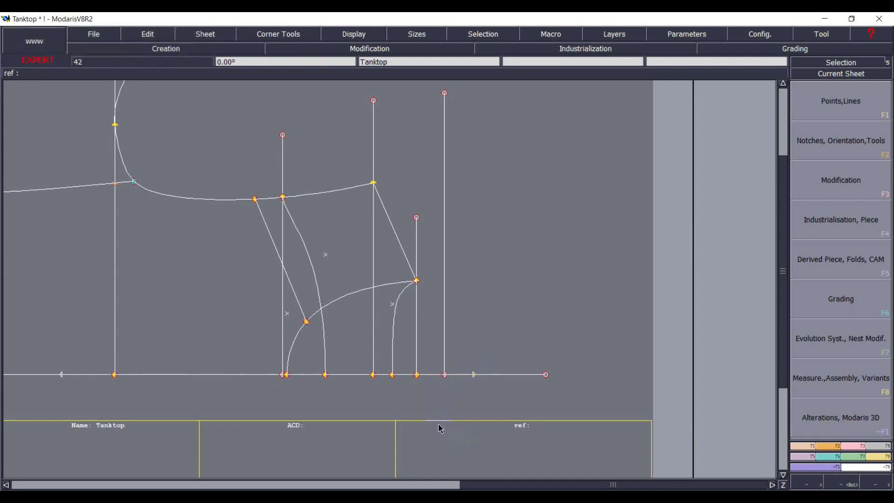
Draw a second vertical line about 29.73 cm long up from the 3.00 cm developed point, parallel to the first.
{"action": "left_click", "coordinate": [473, 374]}
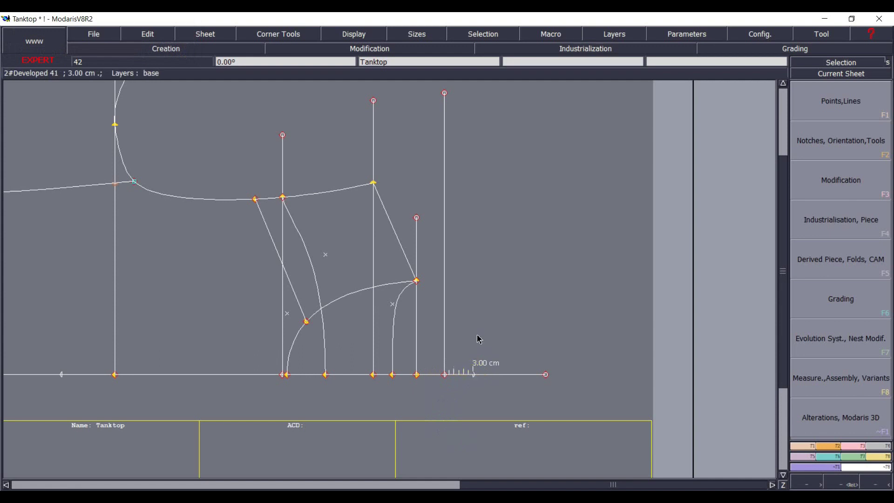
{"action": "left_click", "coordinate": [473, 93]}
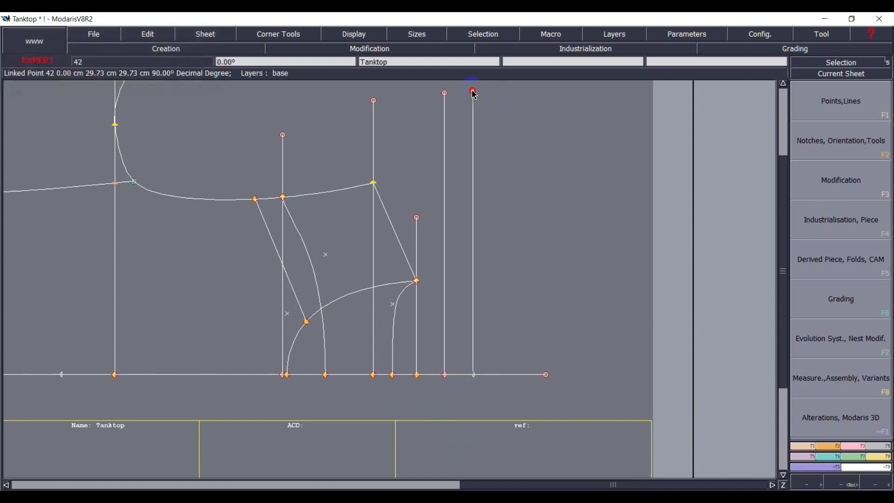
{"action": "left_click", "coordinate": [472, 90]}
{"action": "left_click", "coordinate": [474, 375]}
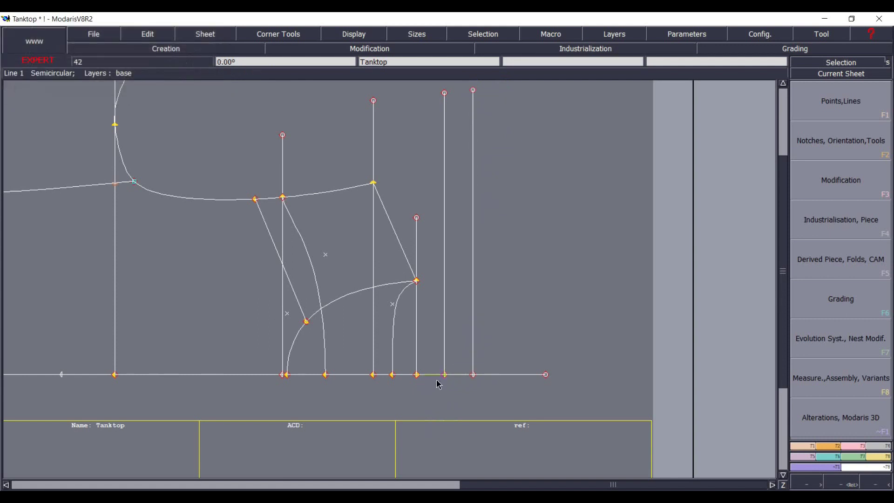
Place a developed point on the first collar vertical line at 50% of the Collar measure up from the centre line.
{"action": "left_click", "coordinate": [444, 375]}
{"action": "left_click", "coordinate": [445, 311]}
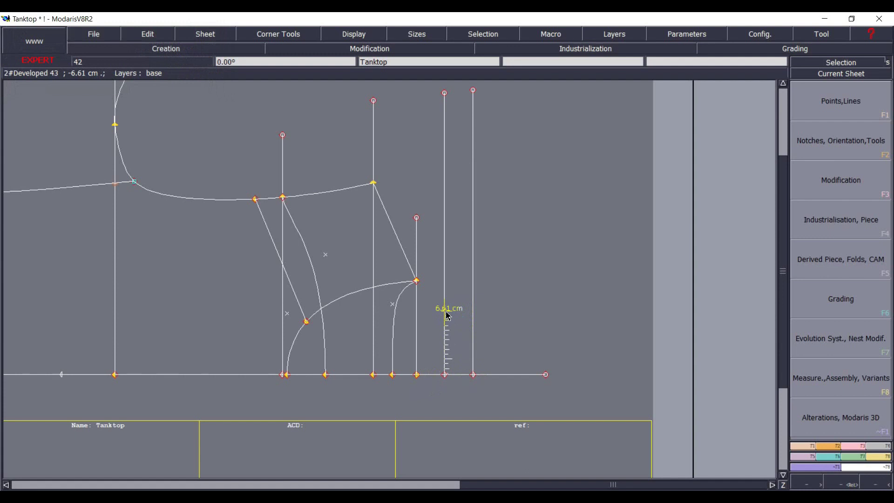
{"action": "left_click", "coordinate": [446, 310]}
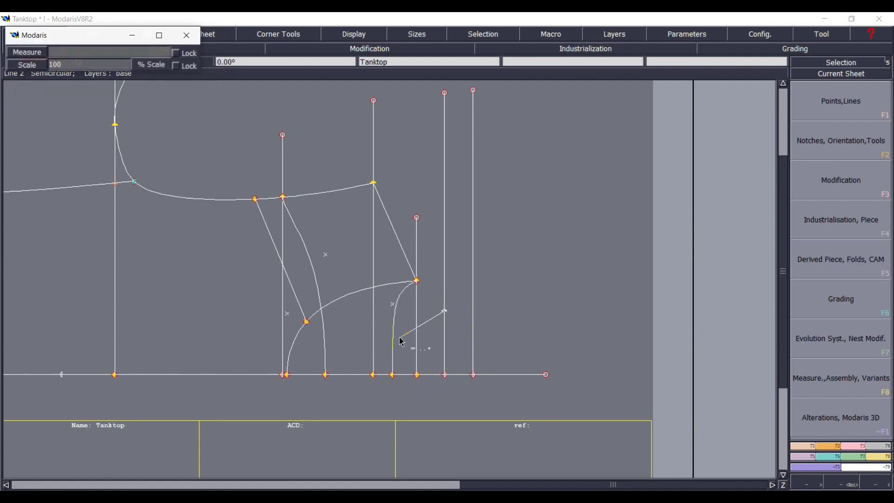
{"action": "key", "text": "Down"}
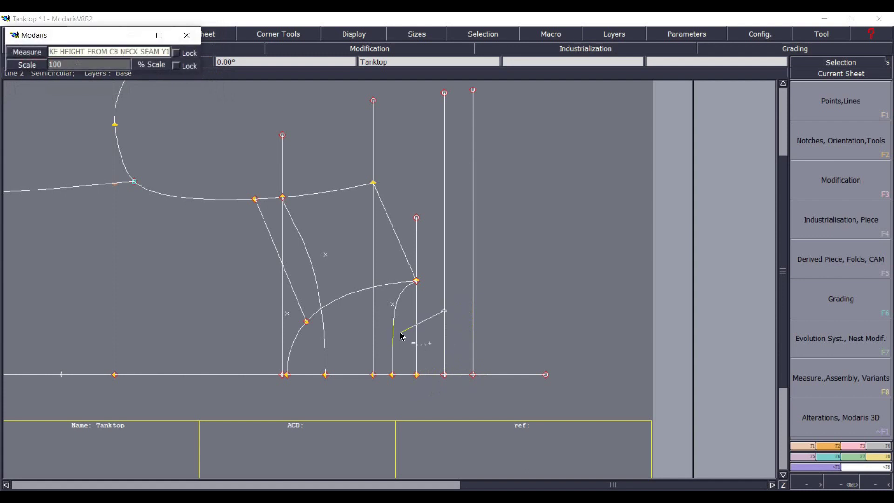
{"action": "type", "text": "c"}
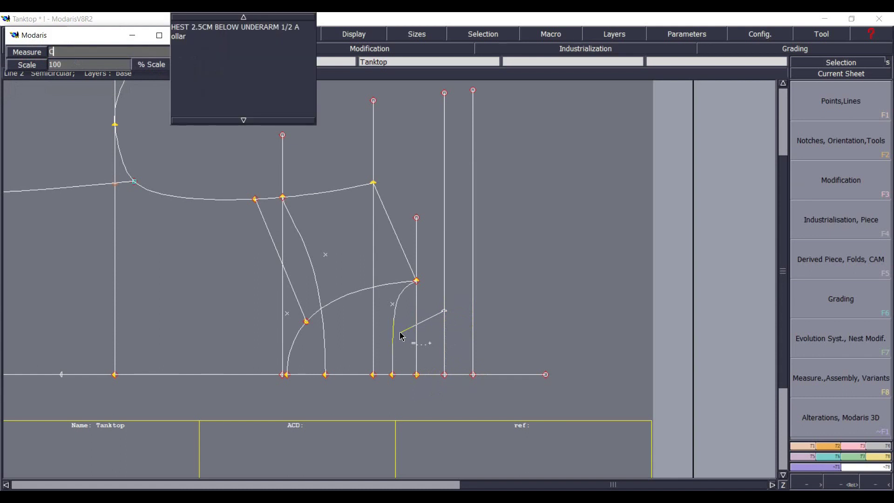
{"action": "left_click", "coordinate": [184, 36]}
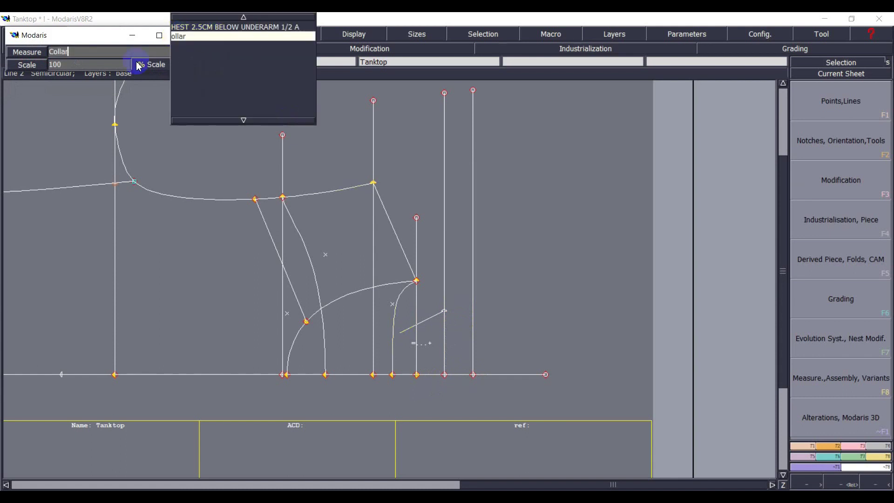
{"action": "left_click", "coordinate": [68, 66]}
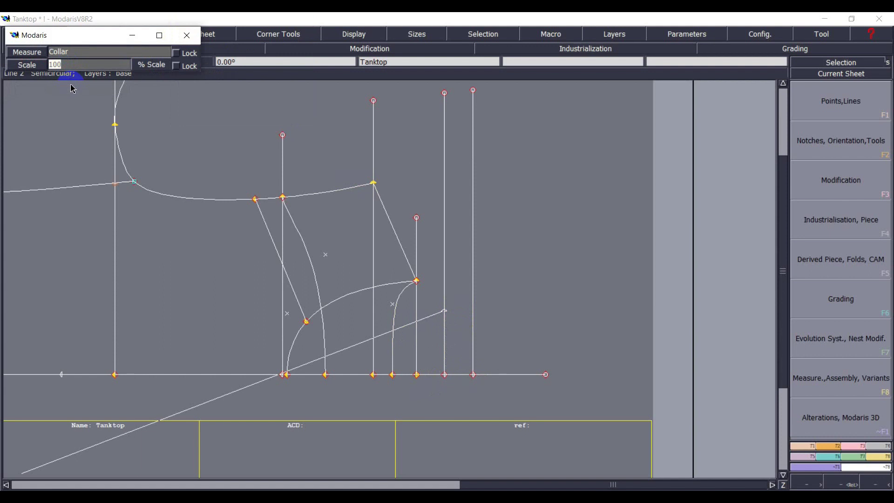
{"action": "type", "text": "50"}
{"action": "left_click", "coordinate": [296, 236]}
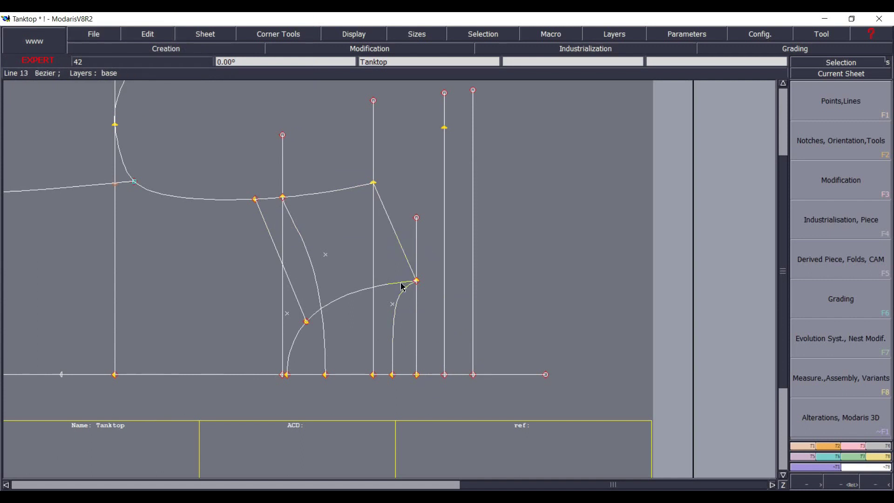
Draw a horizontal line about 5 cm long from the half-collar point across and past the second vertical line.
{"action": "left_click", "coordinate": [445, 126]}
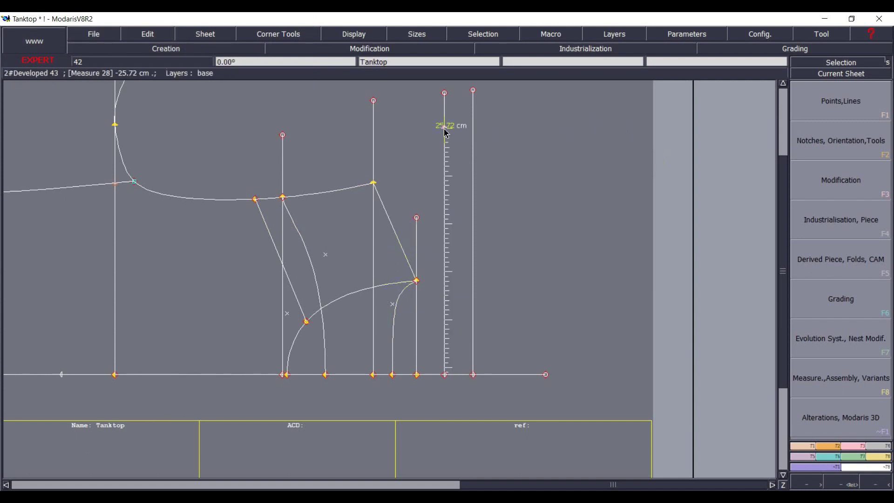
{"action": "left_click", "coordinate": [492, 133]}
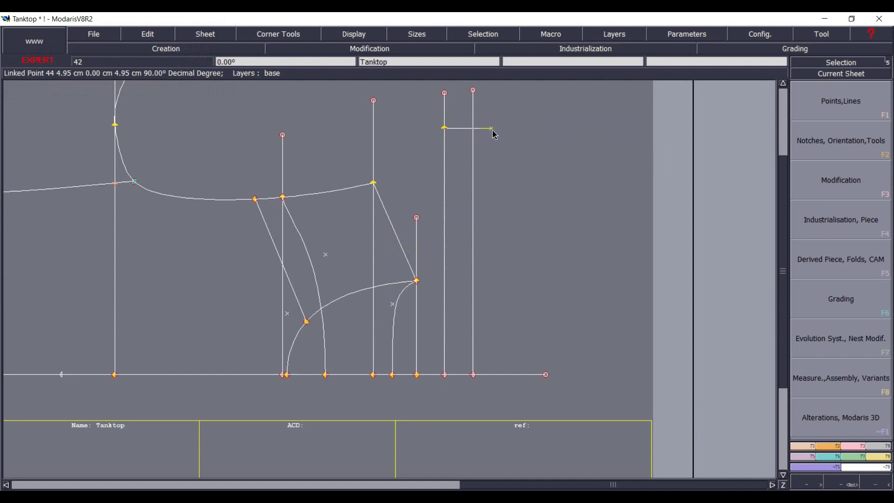
{"action": "left_click", "coordinate": [492, 128]}
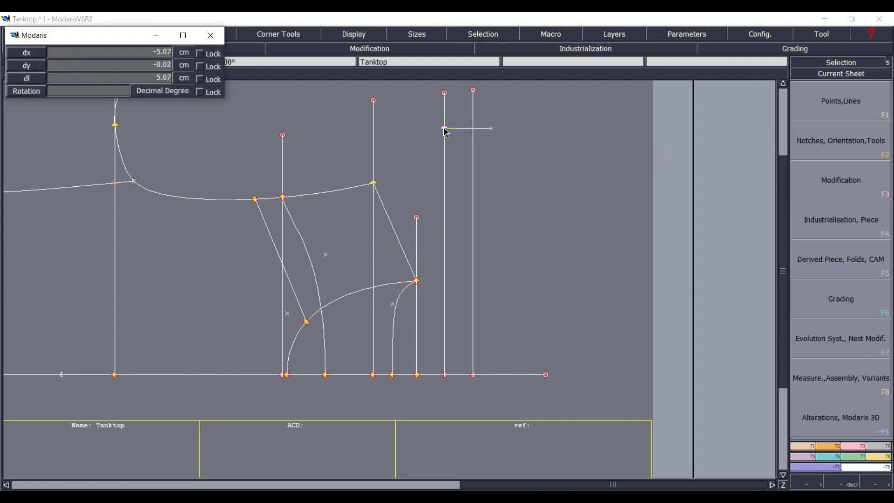
{"action": "left_click", "coordinate": [445, 128]}
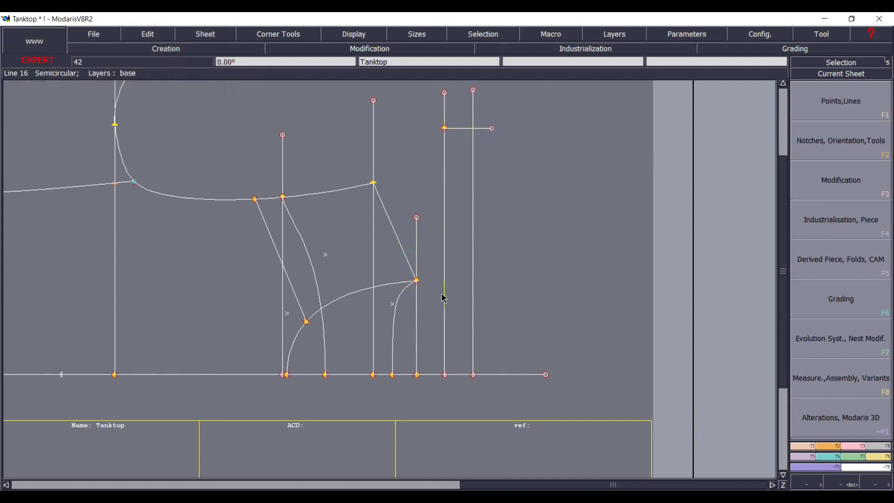
Measure the full length of the armhole curve down to the shoulder point, leaving the measure unnamed.
{"action": "key", "text": "F9"}
{"action": "key", "text": "F11"}
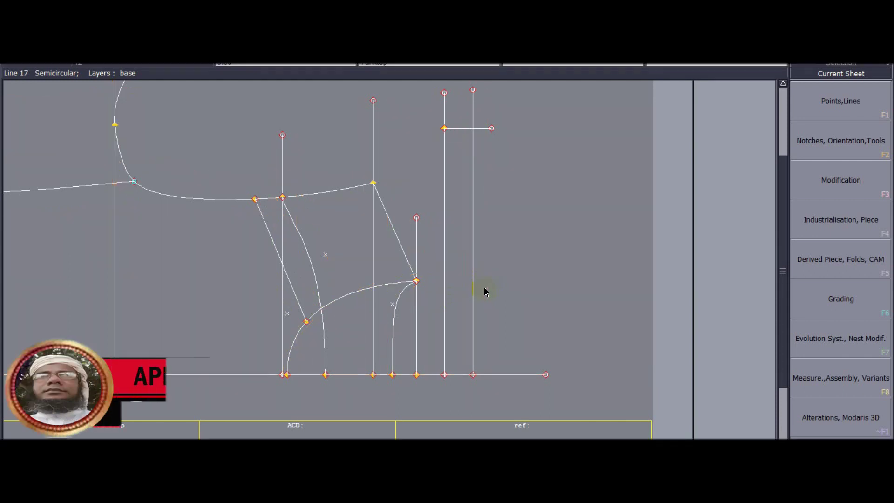
{"action": "key", "text": "Home"}
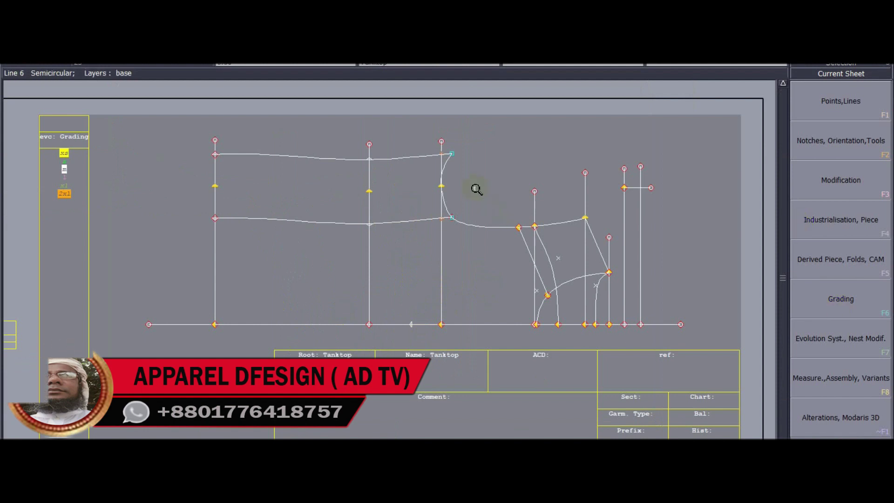
{"action": "left_click_drag", "start_coordinate": [688, 348], "coordinate": [293, 121]}
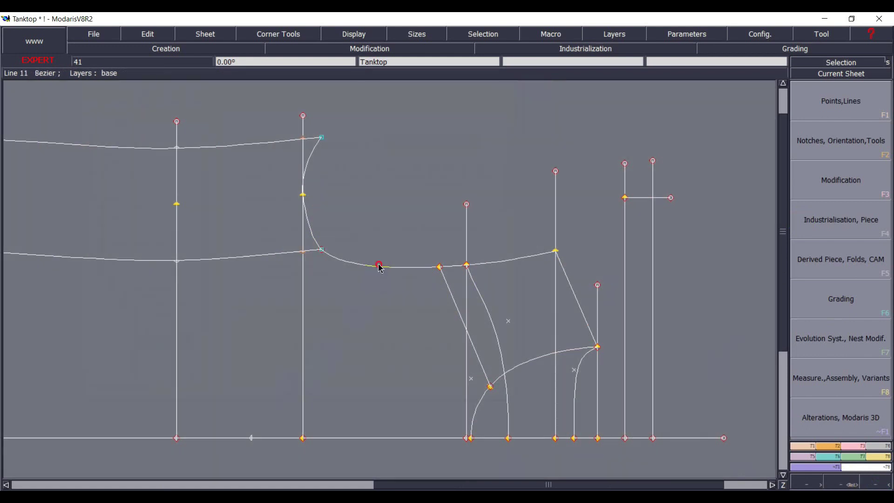
{"action": "left_click", "coordinate": [377, 264]}
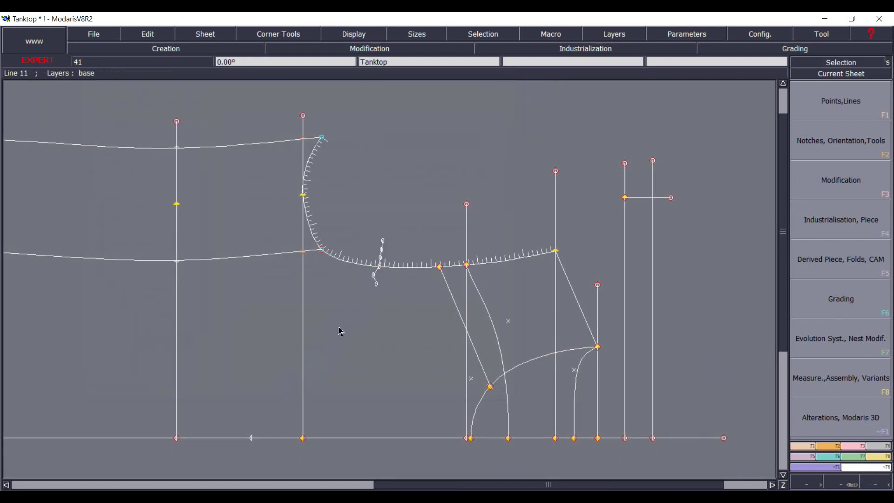
{"action": "left_click", "coordinate": [339, 329]}
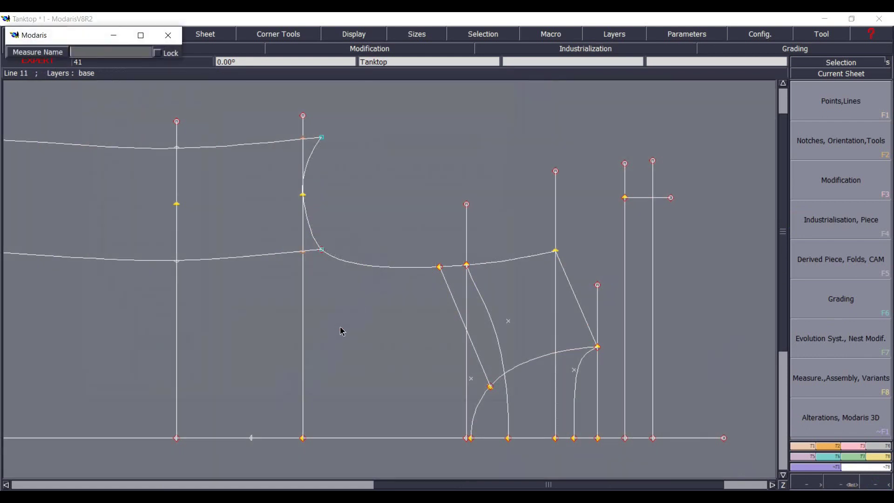
{"action": "key", "text": "Return"}
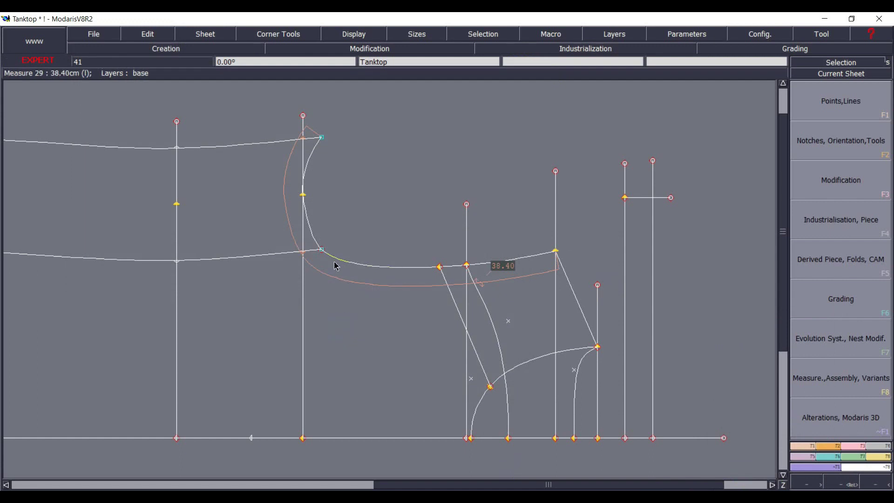
Measure the armhole curve from the lower side seam point to the shoulder point, leaving the measure unnamed.
{"action": "left_click_drag", "start_coordinate": [322, 251], "coordinate": [557, 252]}
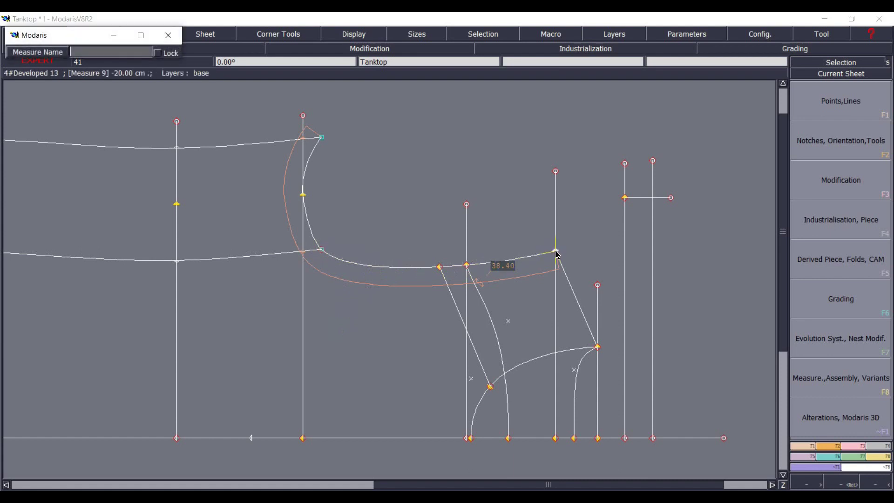
{"action": "key", "text": "Return"}
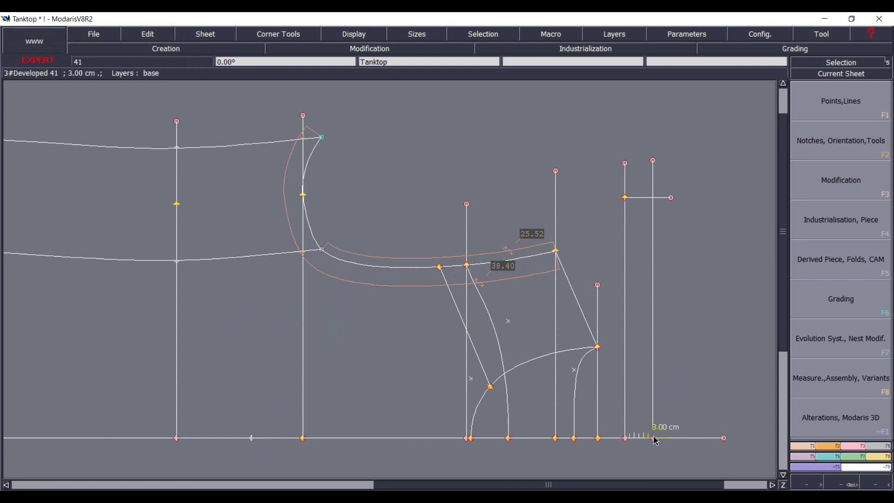
{"action": "key", "text": "Escape"}
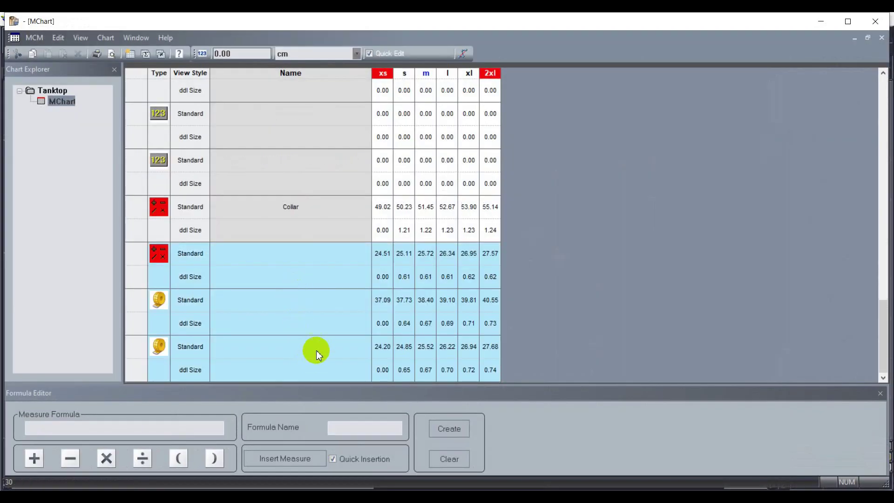
In the measurement chart, create a formula that adds the two unnamed armhole measures together.
{"action": "left_click", "coordinate": [541, 292]}
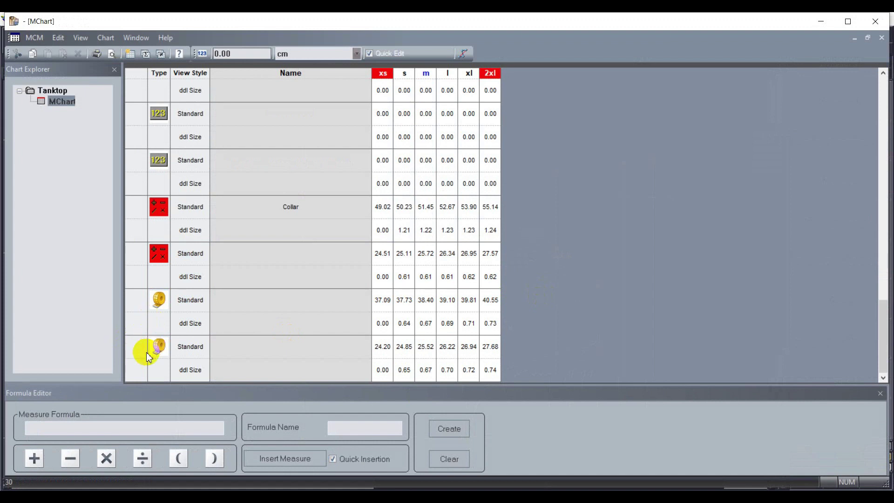
{"action": "left_click", "coordinate": [137, 299]}
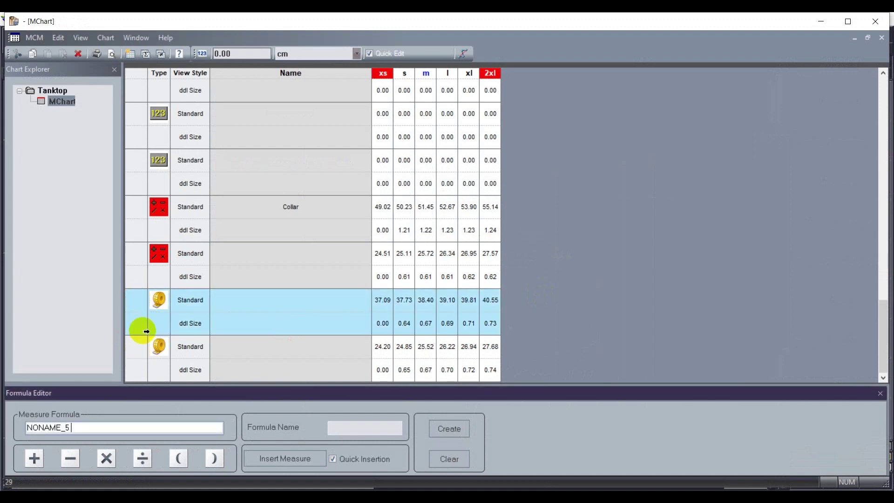
{"action": "type", "text": "+"}
{"action": "left_click", "coordinate": [139, 353]}
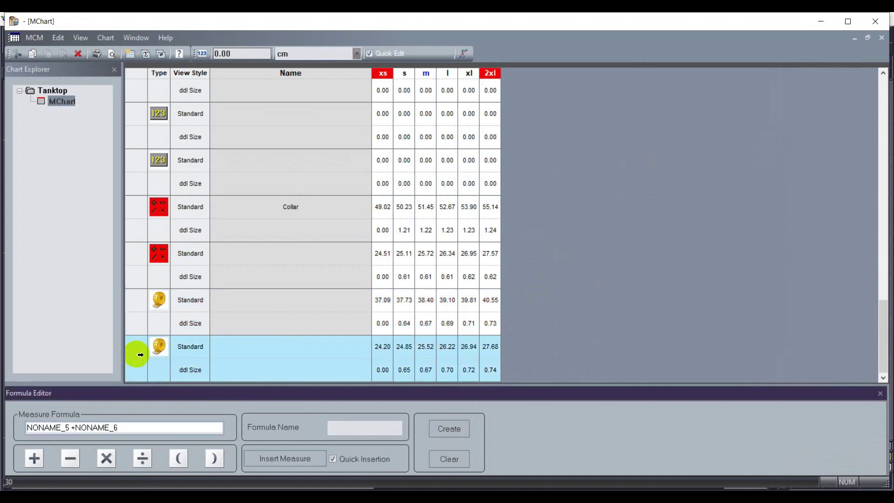
{"action": "key", "text": "Return"}
{"action": "scroll", "coordinate": [229, 328], "scroll_direction": "down", "scroll_amount": 1}
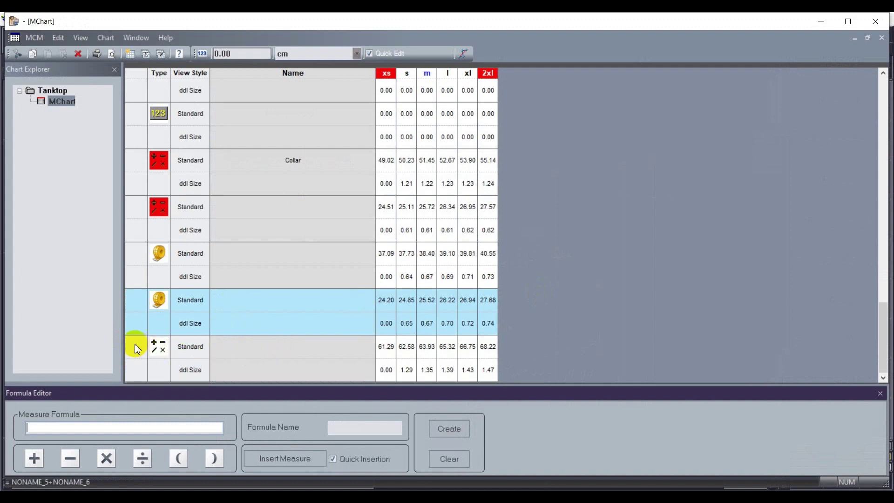
Create a formula multiplying the armhole sum by .88 and name the new row Armhole.
{"action": "left_click", "coordinate": [265, 350]}
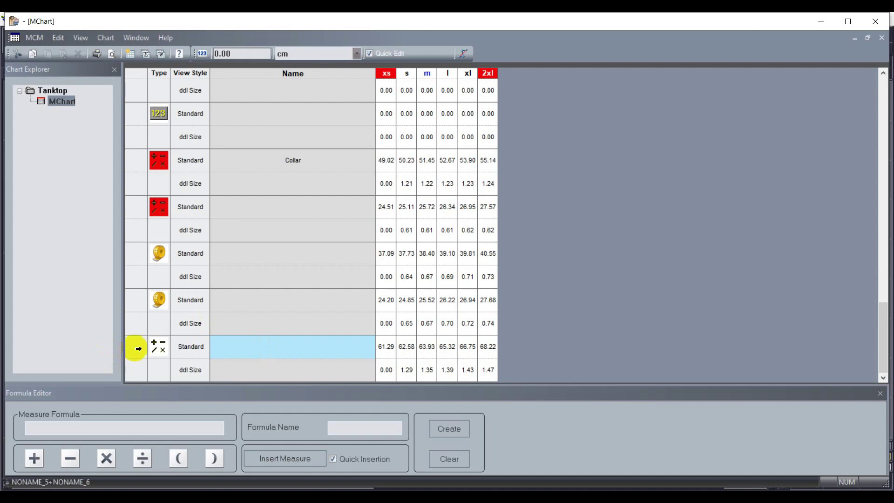
{"action": "left_click", "coordinate": [135, 348]}
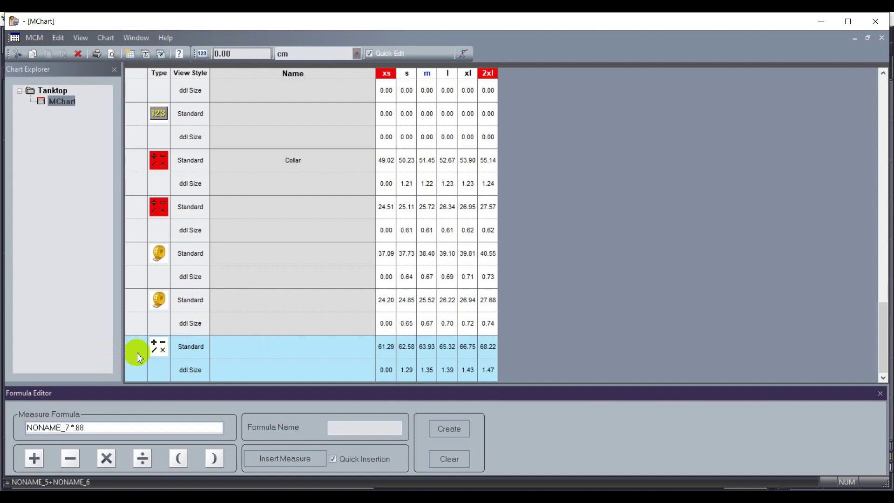
{"action": "key", "text": "Return"}
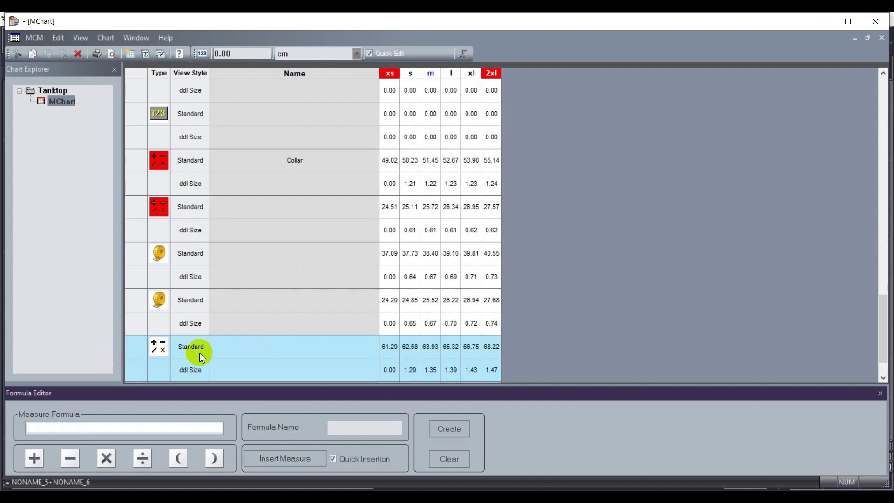
{"action": "scroll", "coordinate": [204, 361], "scroll_direction": "down", "scroll_amount": 1}
{"action": "left_click", "coordinate": [258, 351]}
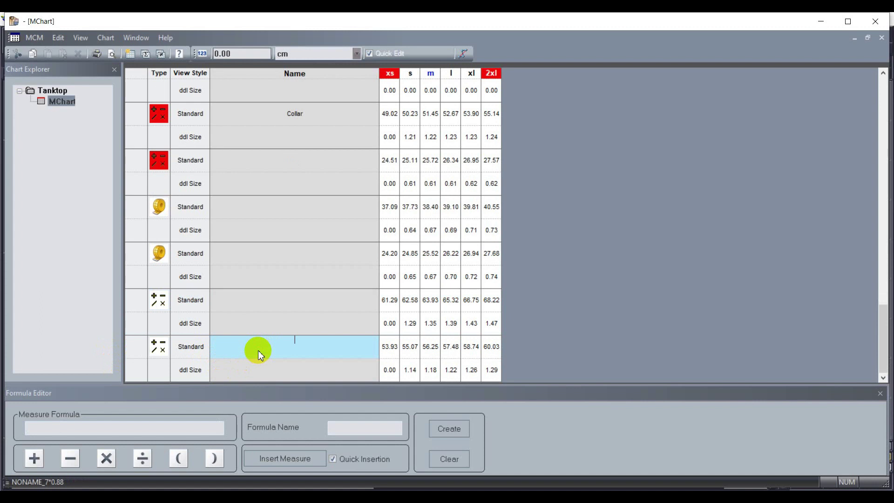
{"action": "type", "text": "Armhole"}
{"action": "key", "text": "Tab"}
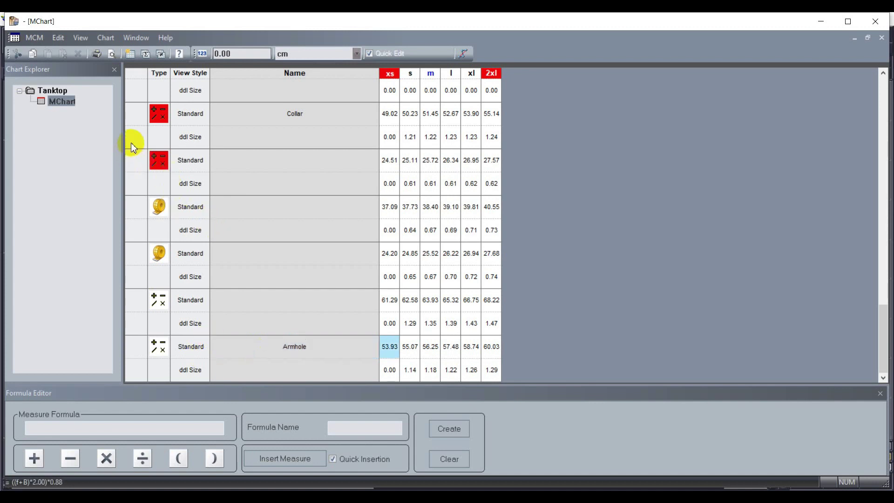
Delete the four unnamed chart rows between Collar and Armhole and return to the Modaris pattern sheet.
{"action": "left_click_drag", "start_coordinate": [133, 156], "coordinate": [133, 295]}
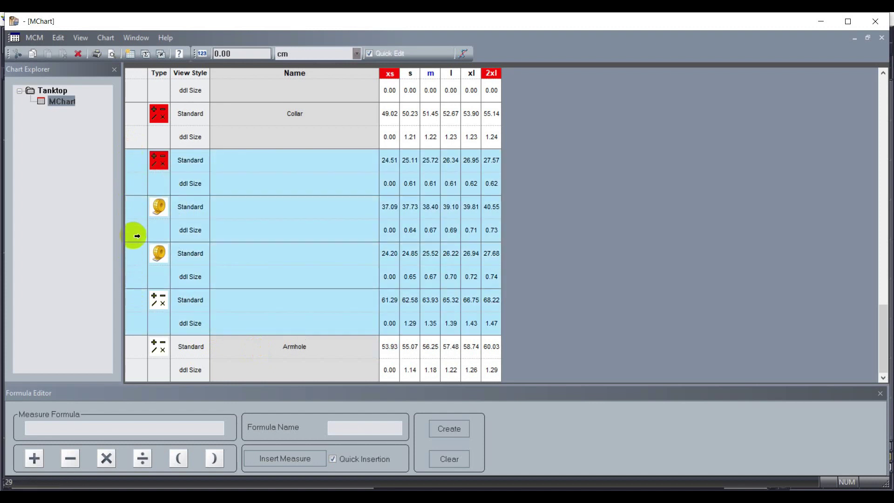
{"action": "key", "text": "Delete"}
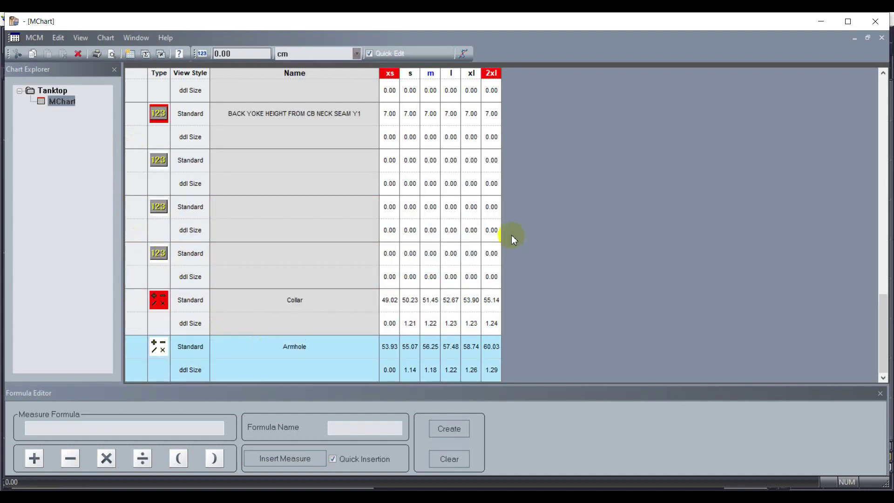
{"action": "left_click", "coordinate": [820, 24]}
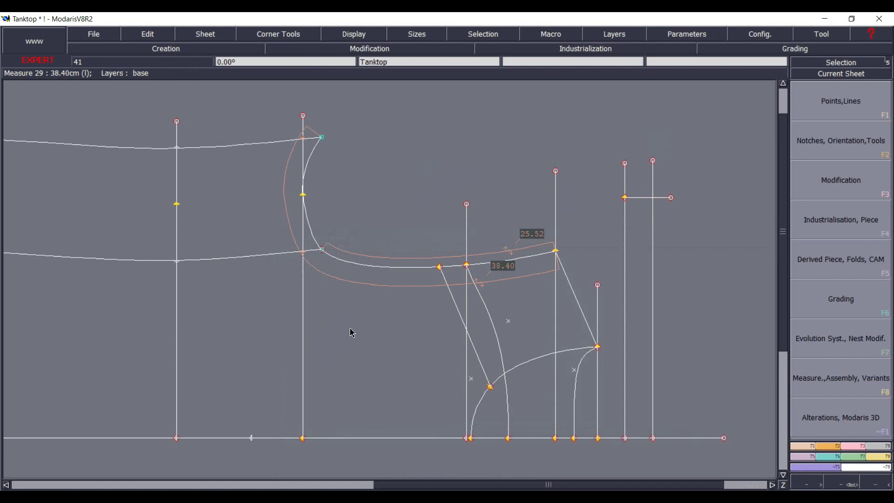
Remove the armhole measures from the sheet and place centre-line points about 2.24 cm beyond the second collar line and 3.00 cm further out.
{"action": "key", "text": "Delete"}
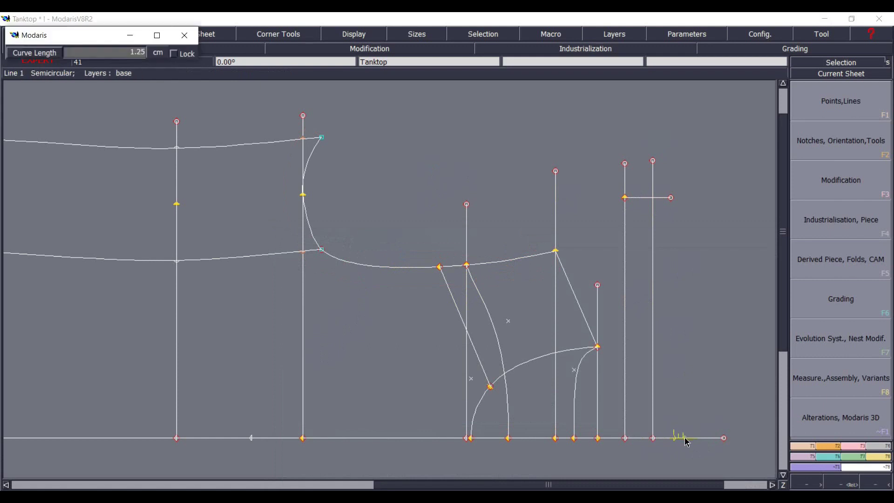
{"action": "type", "text": "3.00"}
{"action": "key", "text": "Return"}
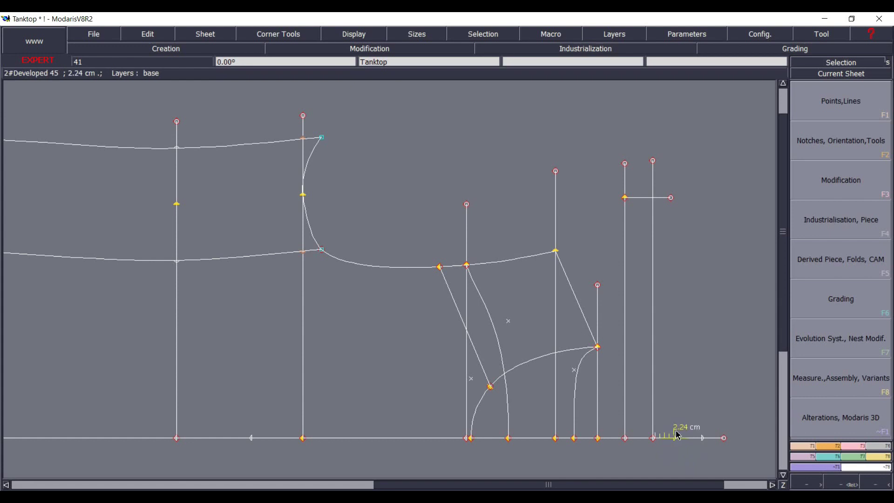
Place a linked point about 34.47 cm above the first new centre-line point and join the two with a vertical line.
{"action": "left_click", "coordinate": [674, 437]}
{"action": "left_click", "coordinate": [696, 124]}
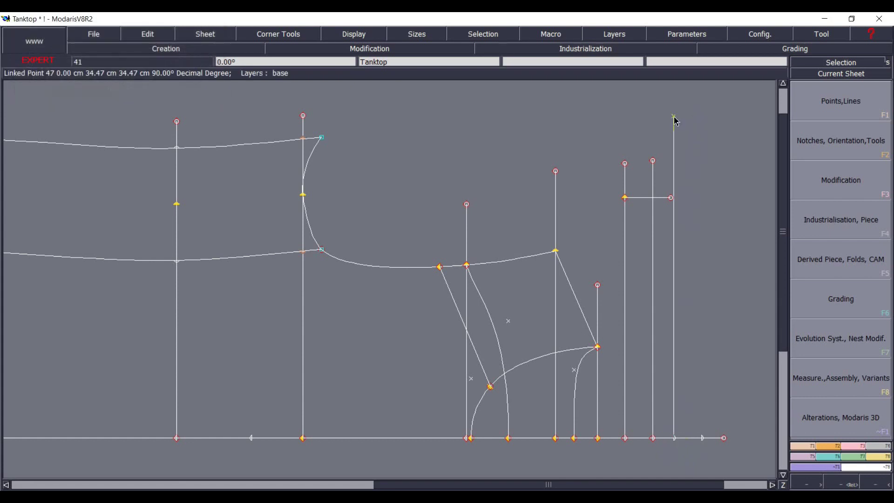
{"action": "left_click", "coordinate": [675, 118]}
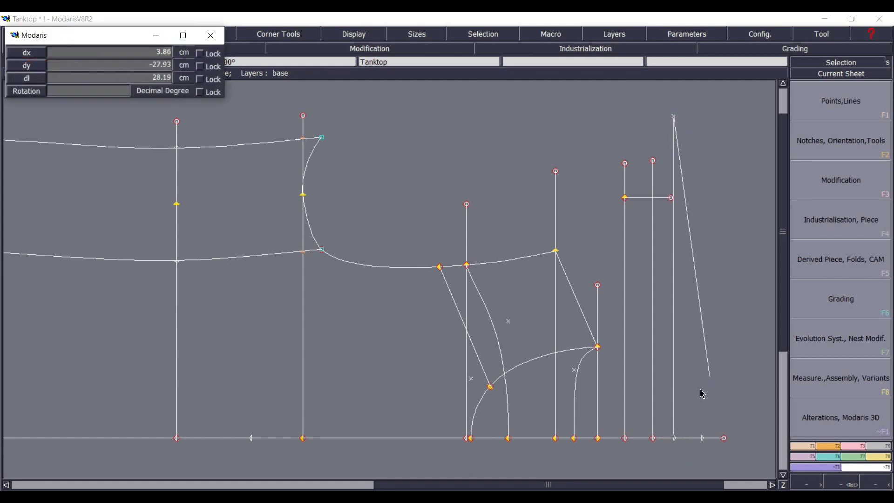
{"action": "left_click", "coordinate": [673, 437]}
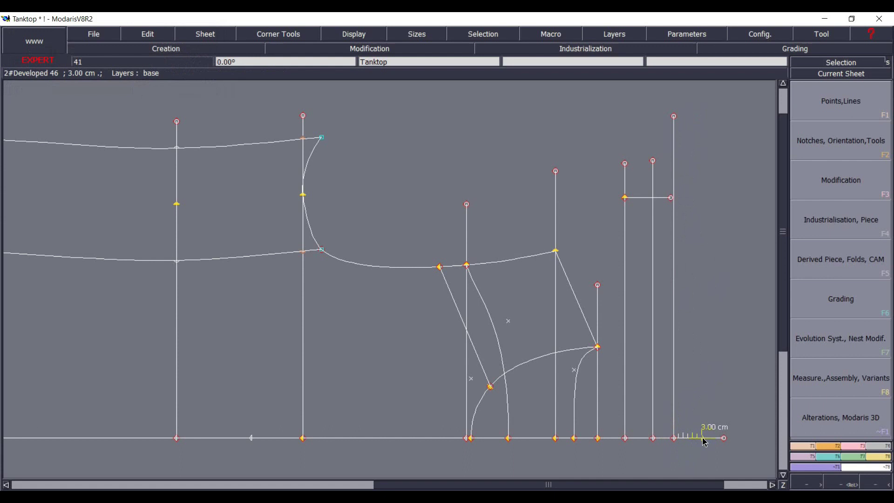
Place a linked point about 35.24 cm above the outermost new centre-line point and join them with a vertical line.
{"action": "left_click", "coordinate": [703, 438]}
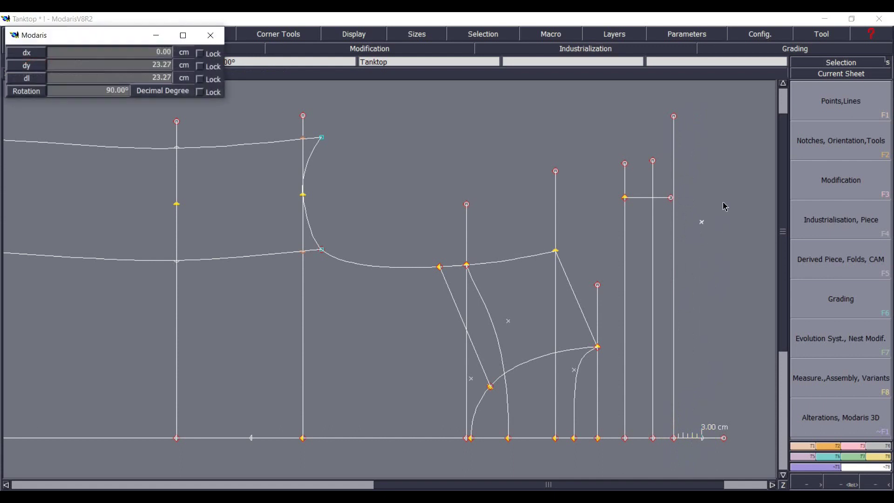
{"action": "left_click", "coordinate": [729, 112]}
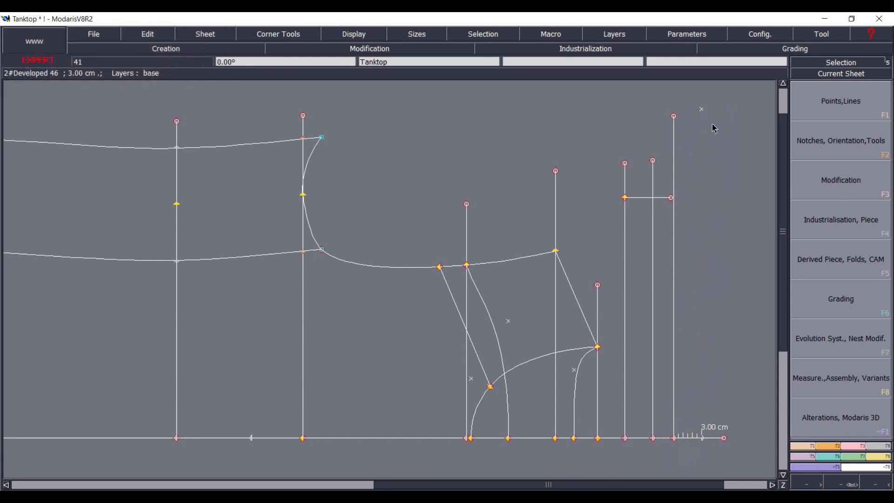
{"action": "left_click", "coordinate": [702, 110]}
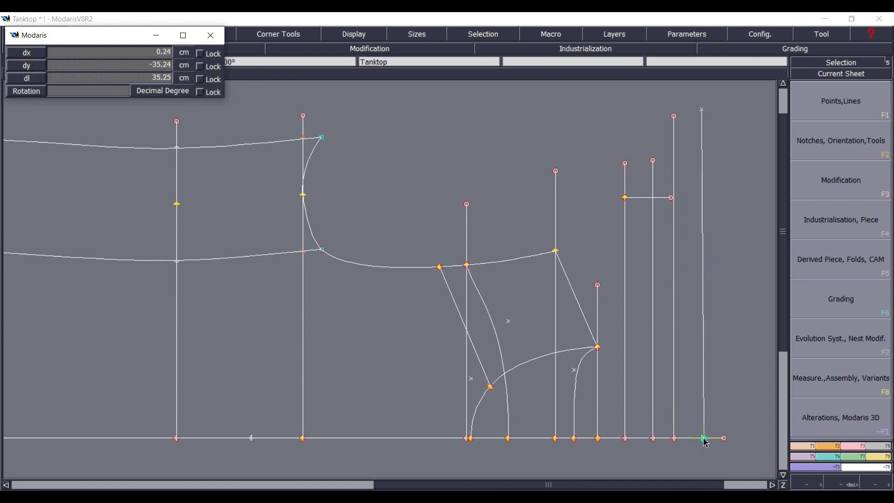
{"action": "left_click", "coordinate": [703, 438]}
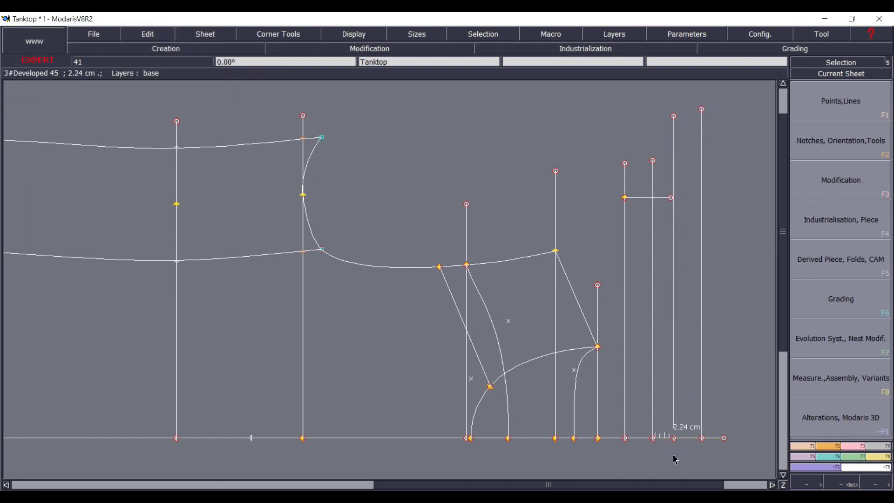
Add a point on the first armhole strip line, measured up from the centre line at 50% scale of the Armhole measure.
{"action": "left_click", "coordinate": [674, 435]}
{"action": "left_click", "coordinate": [674, 359]}
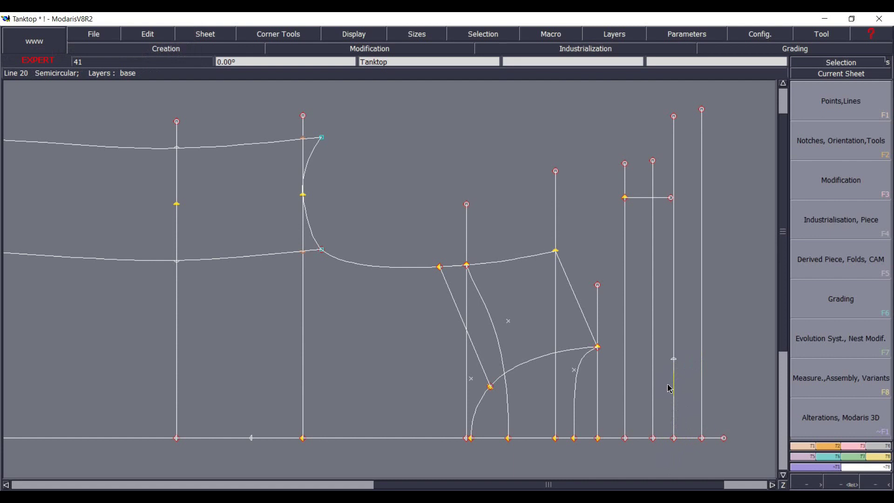
{"action": "left_click", "coordinate": [674, 359]}
{"action": "key", "text": "Down"}
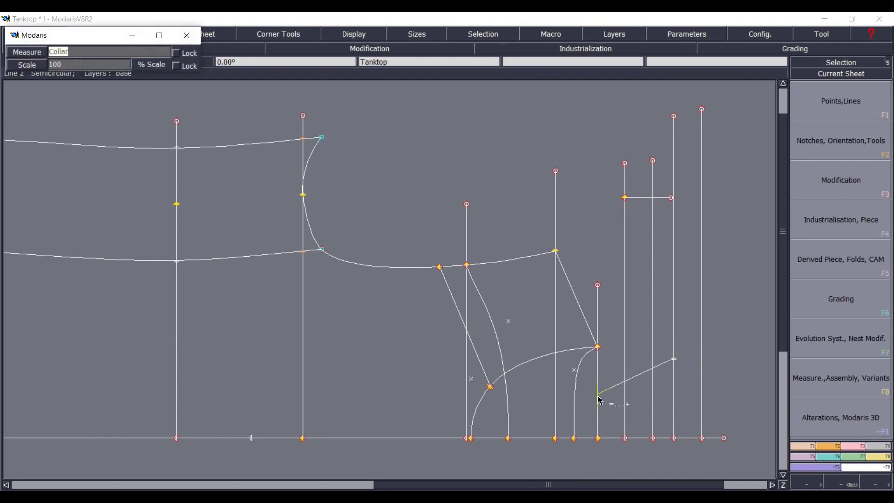
{"action": "type", "text": "A"}
{"action": "left_click", "coordinate": [181, 67]}
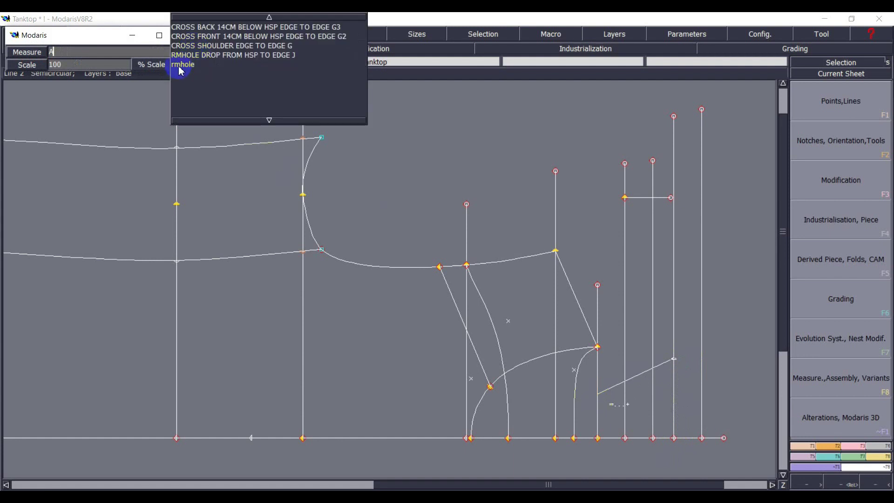
{"action": "key", "text": "Return"}
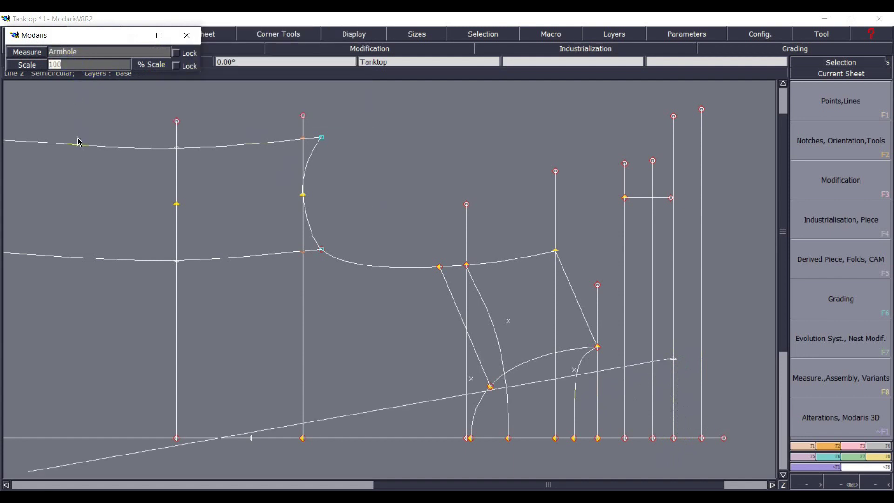
{"action": "type", "text": "50"}
{"action": "key", "text": "Return"}
{"action": "left_click", "coordinate": [290, 190]}
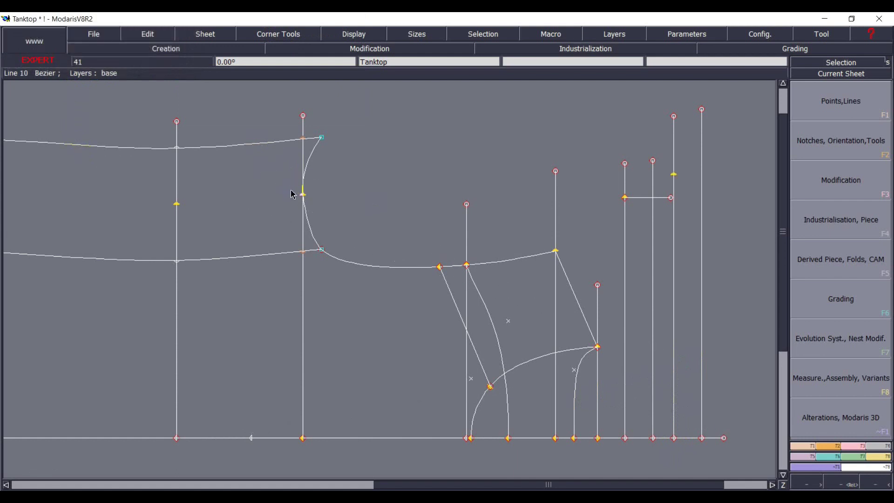